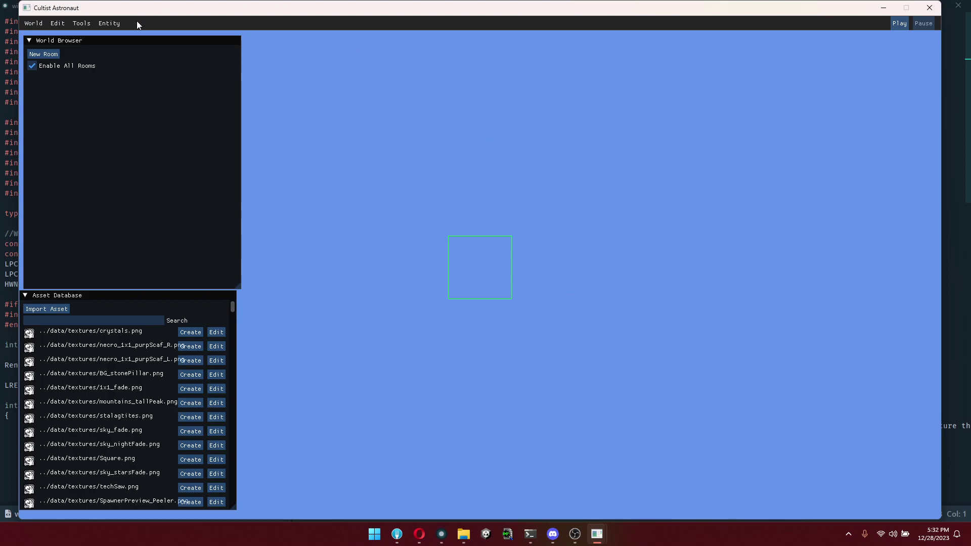
Step: Create a new agent entity named flayed_knight_cutter and expand its Spine settings
left_click(115, 24)
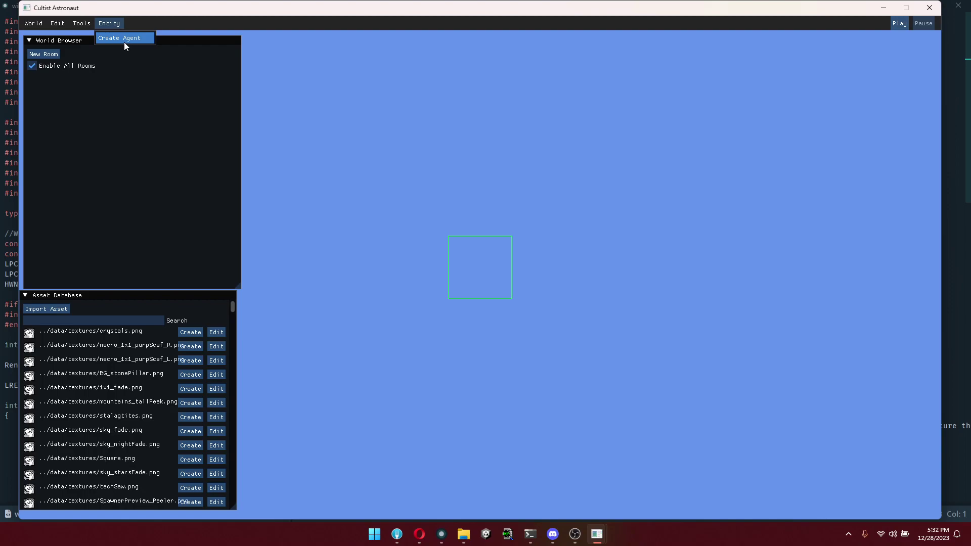
left_click(123, 41)
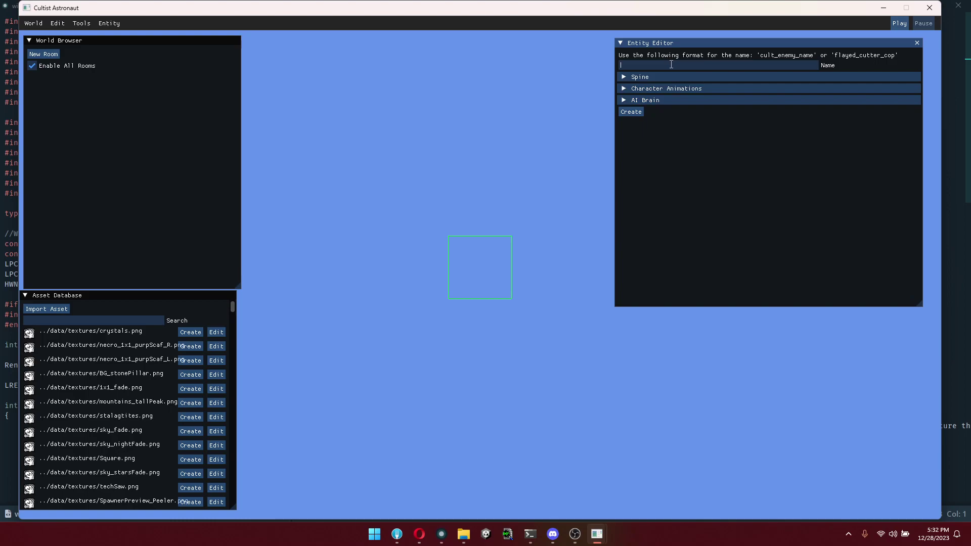
type("flayed_knight_cutter")
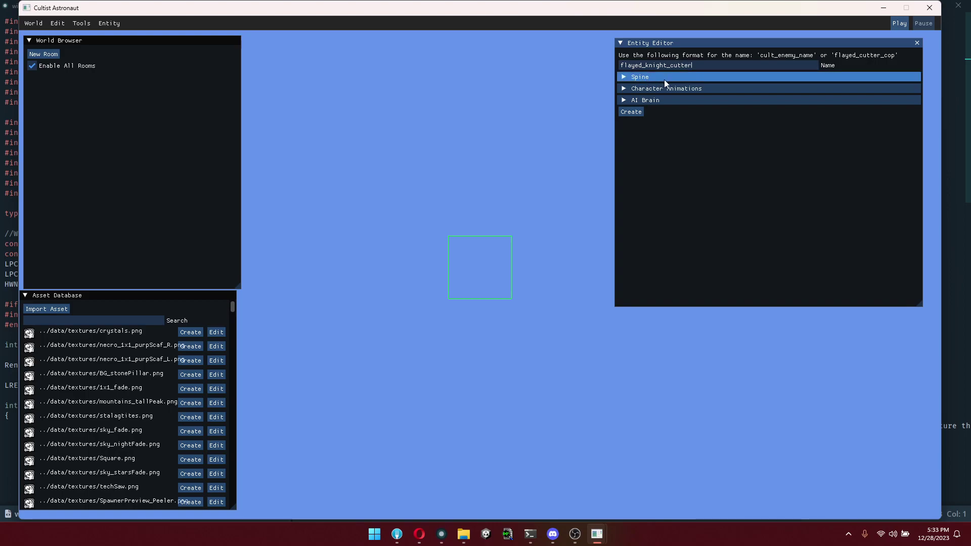
left_click(664, 78)
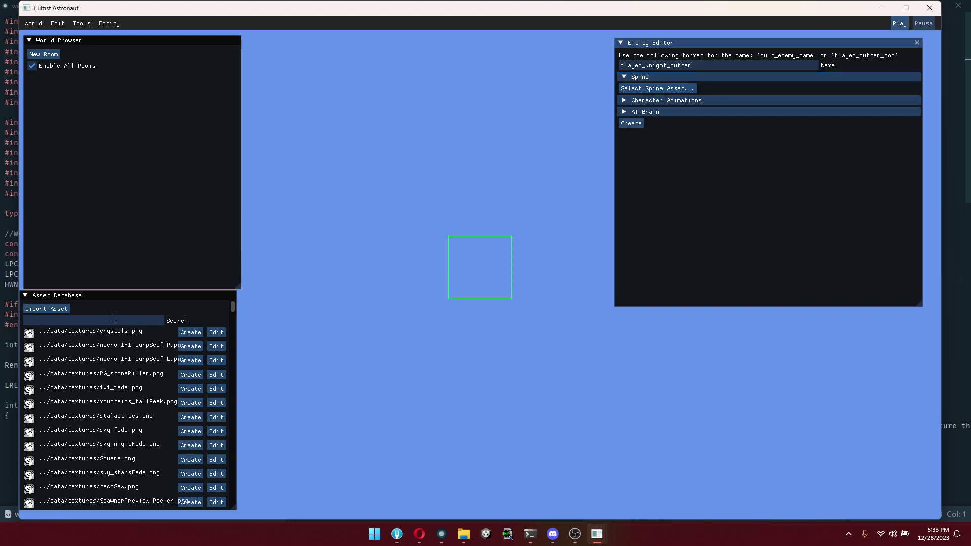
Step: Filter the asset database by .json and read the full paths of the available spine skeleton files
left_click(93, 322)
type(".json")
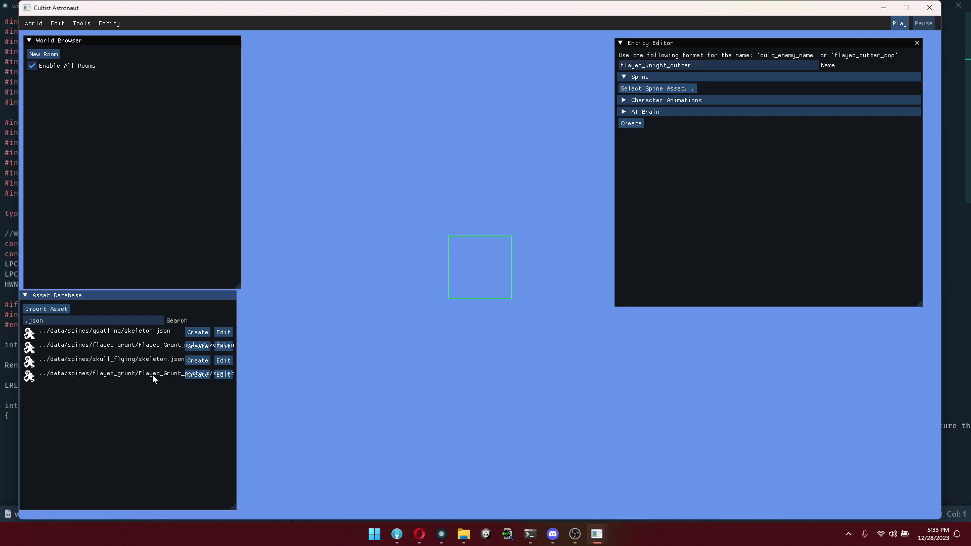
left_click_drag(235, 392, 341, 393)
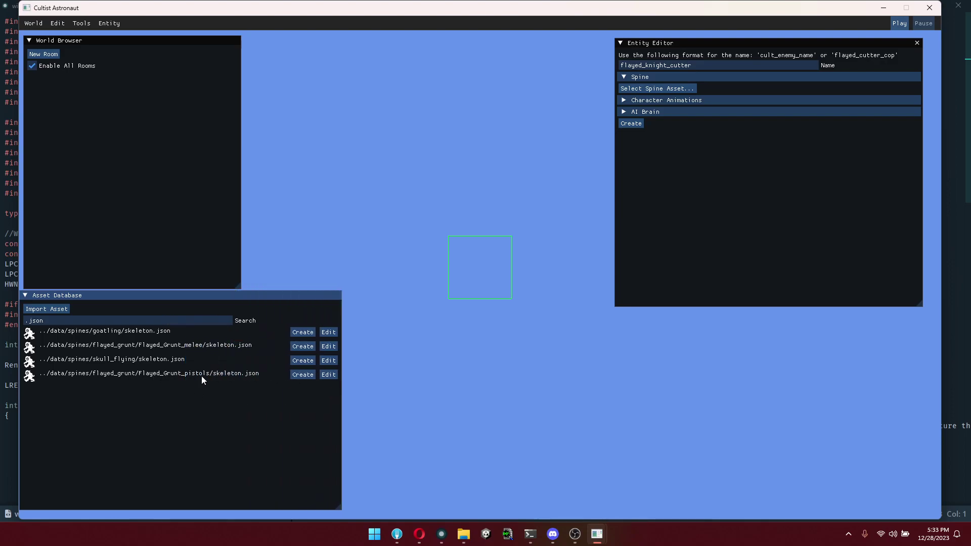
left_click_drag(344, 397, 241, 396)
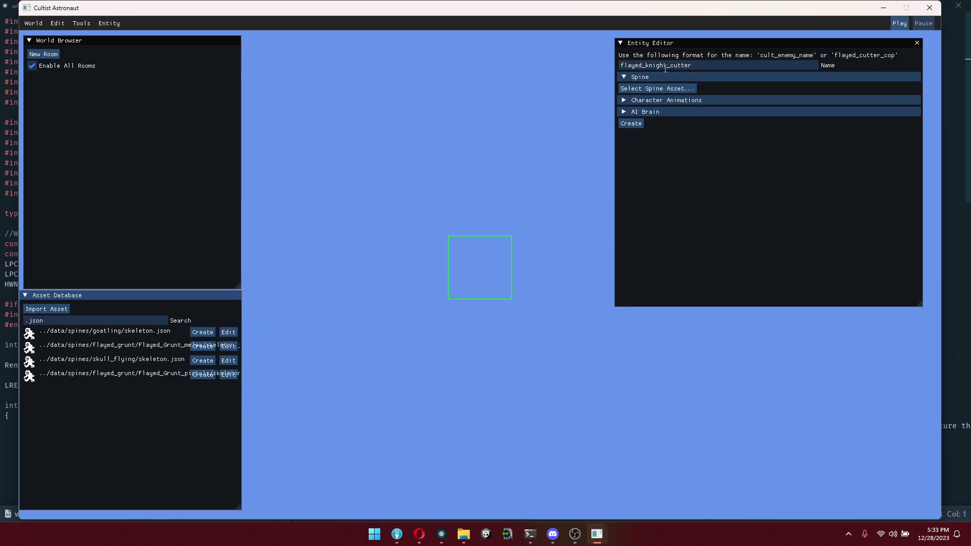
Step: Assign the Flayed_Grunt_pistols skeleton.json as the agent's spine asset and set its skin to Knight00_pistol
left_click(655, 89)
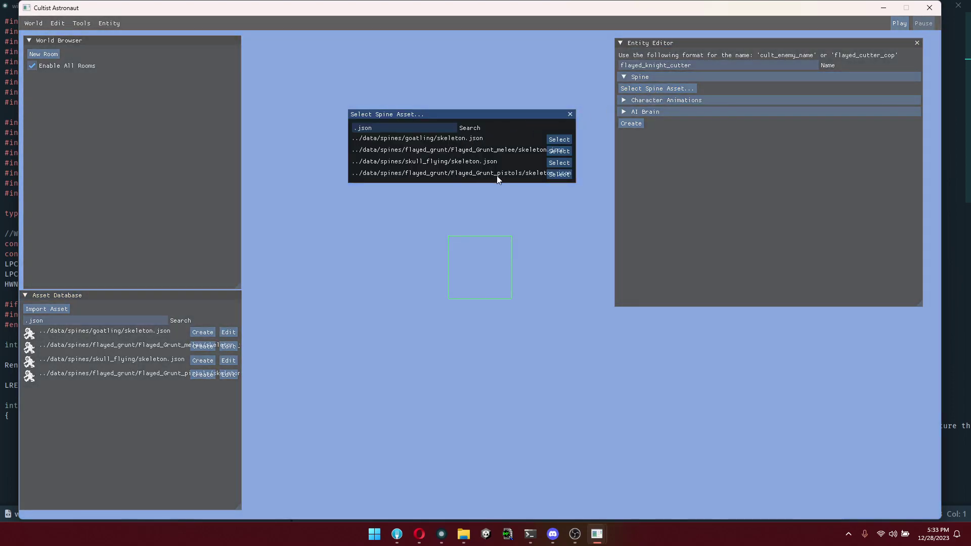
left_click(556, 175)
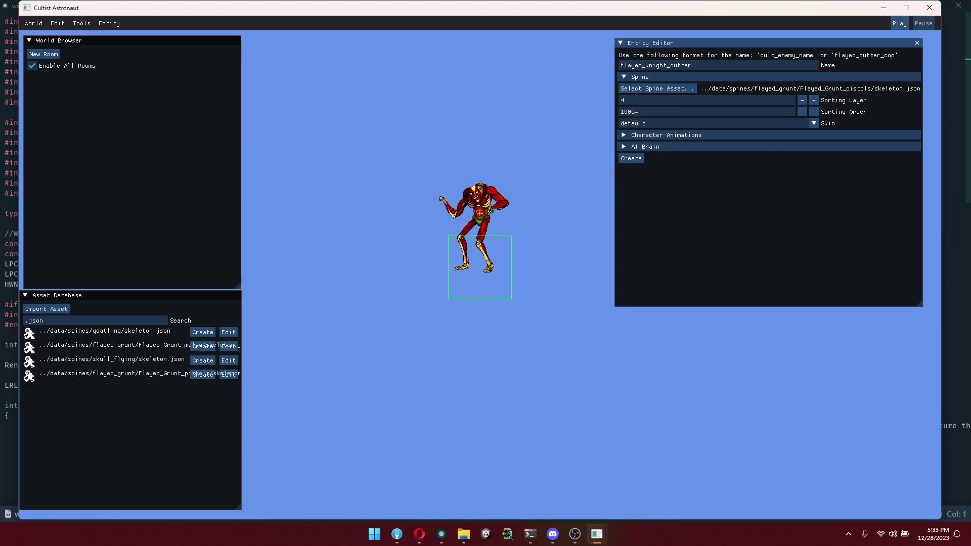
left_click(814, 123)
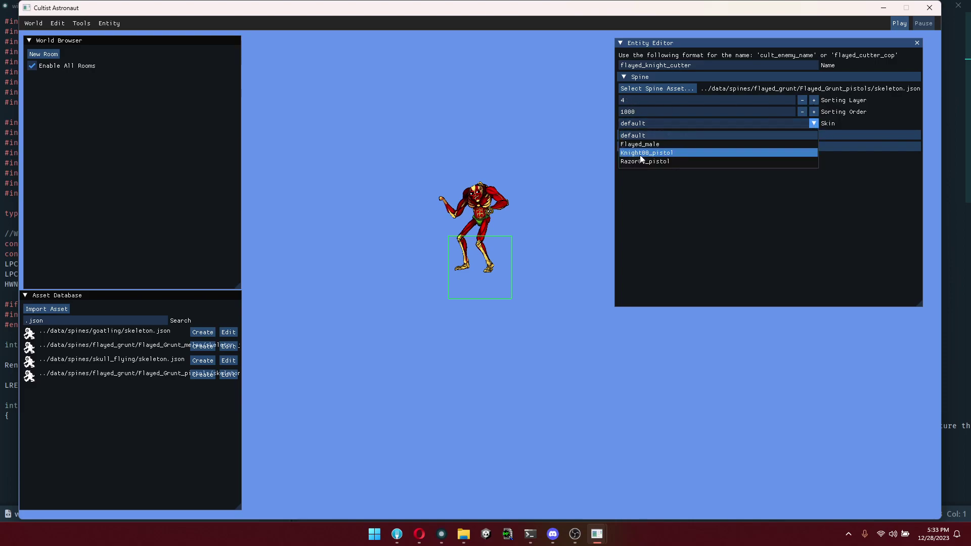
left_click(660, 154)
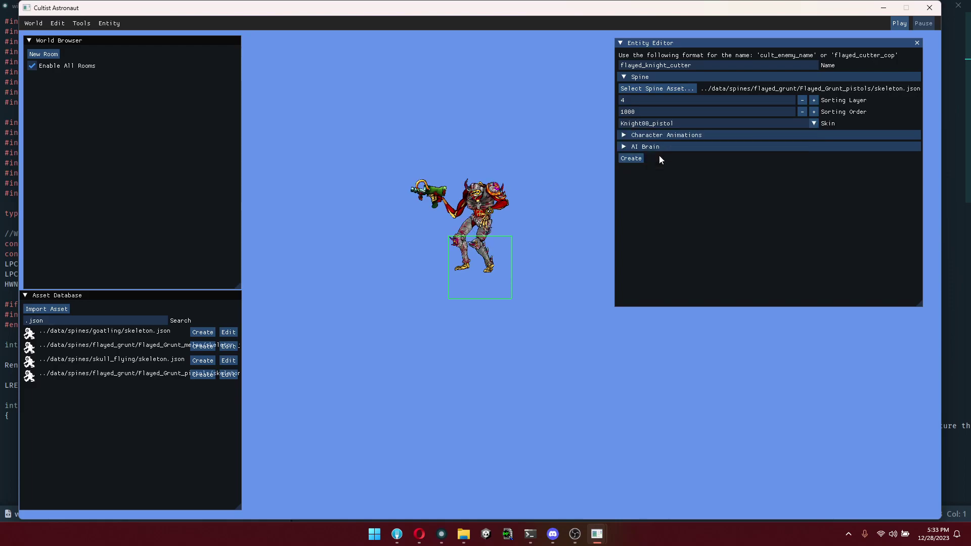
scroll(476, 221, "up", 5)
scroll(475, 221, "down", 3)
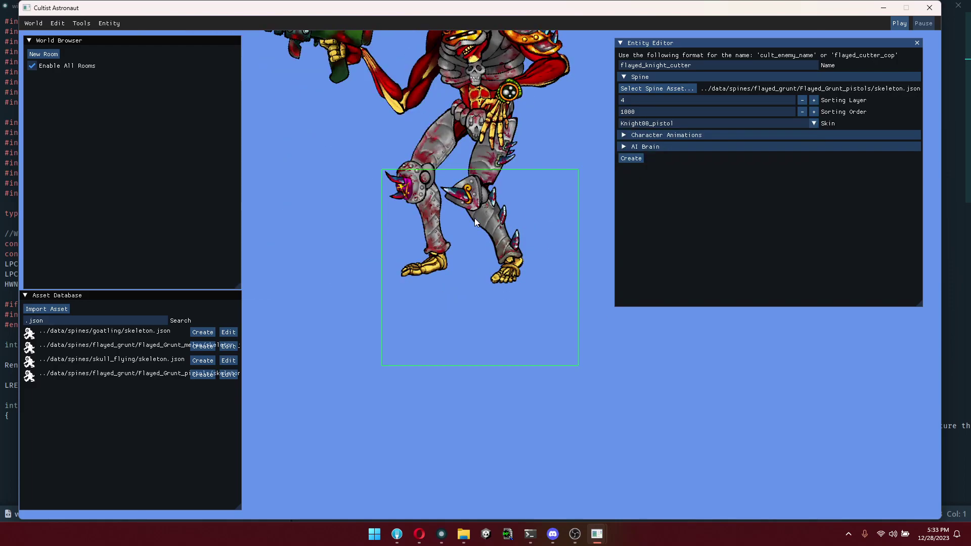
scroll(475, 221, "down", 1)
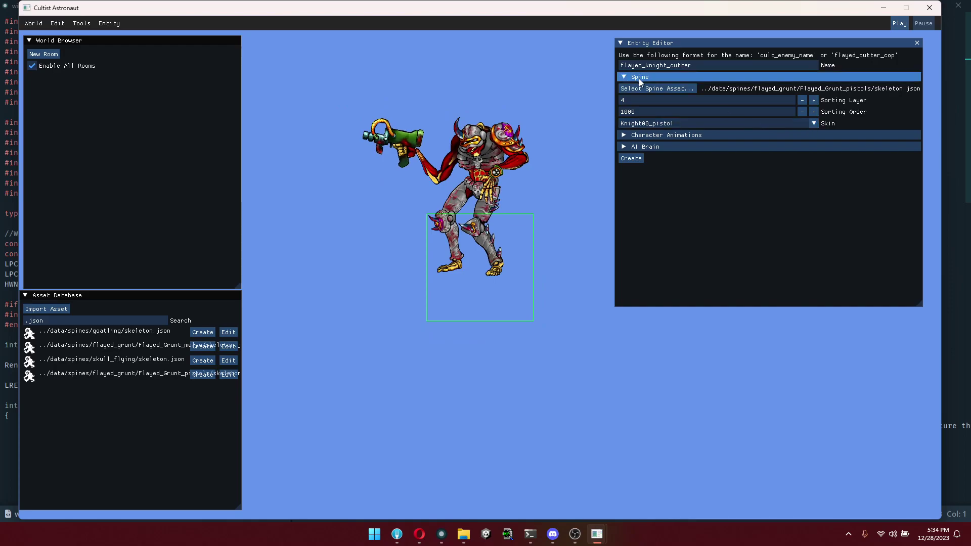
Step: Try the Razor00_pistol skin on the agent and switch back to Knight00_pistol
left_click(814, 123)
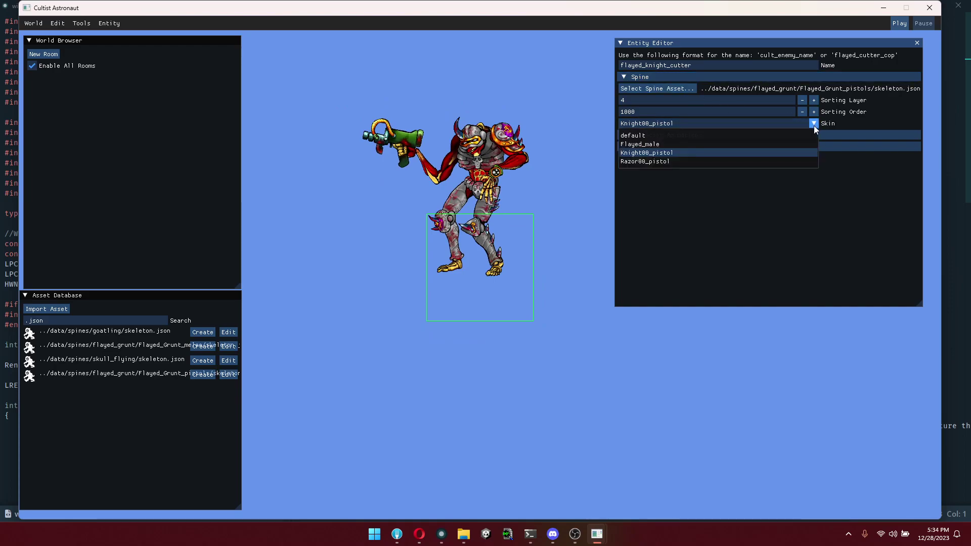
left_click(667, 162)
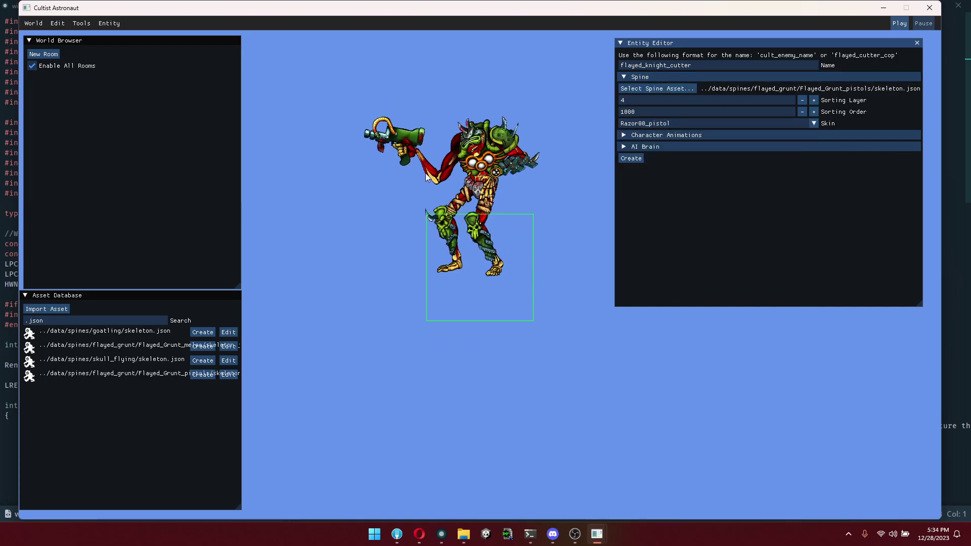
left_click(812, 123)
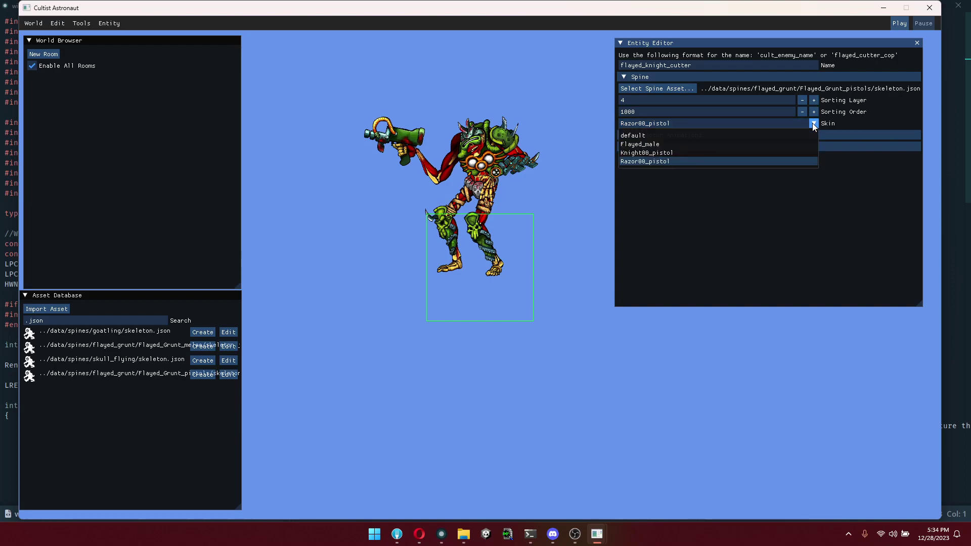
left_click(652, 153)
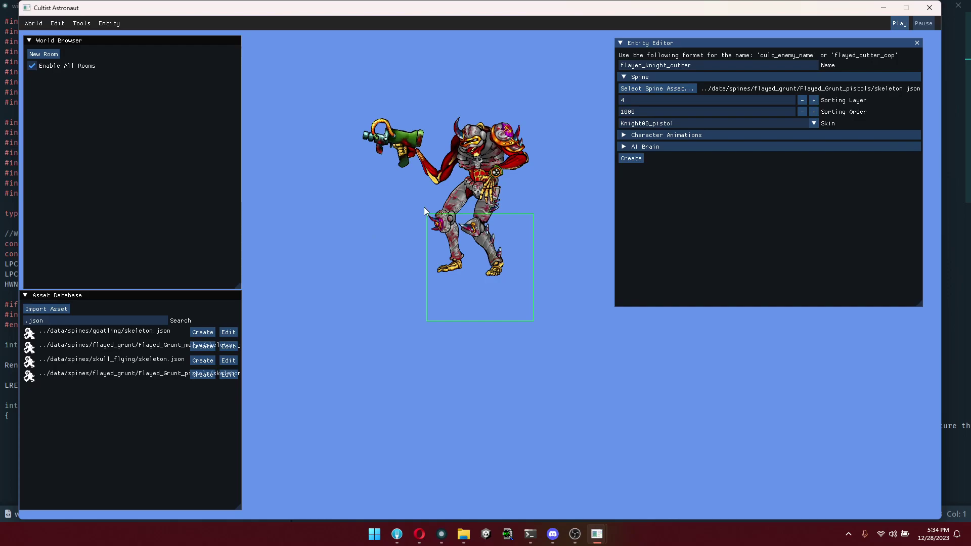
Step: Expand the agent's Character Animations settings and look over the available skins
left_click(663, 135)
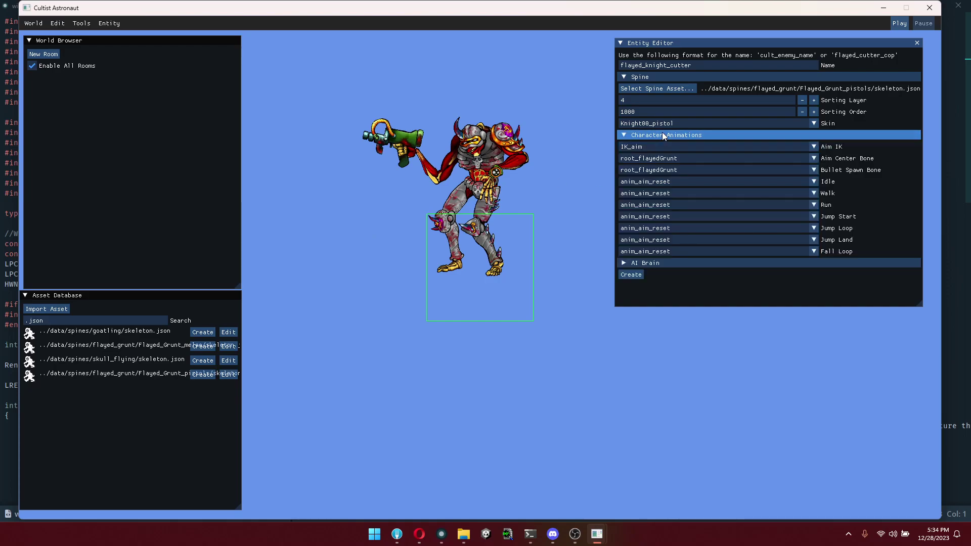
left_click(813, 124)
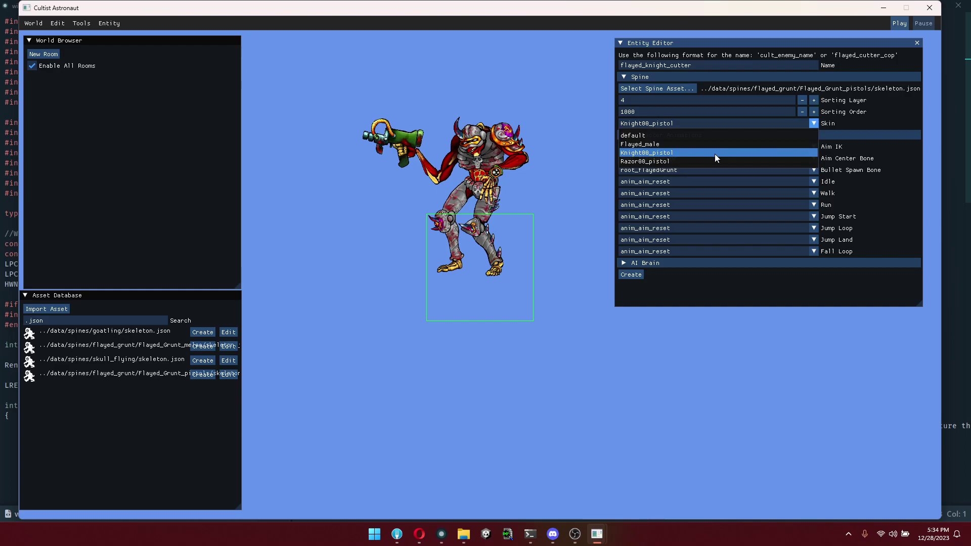
left_click(881, 126)
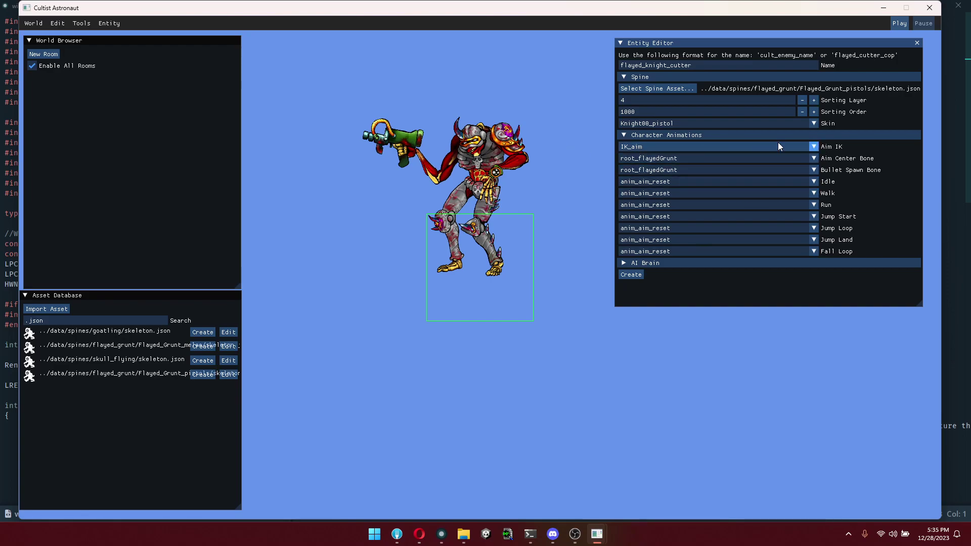
Step: Try b_spine03 as the agent's Aim Center Bone
left_click(801, 148)
left_click(666, 159)
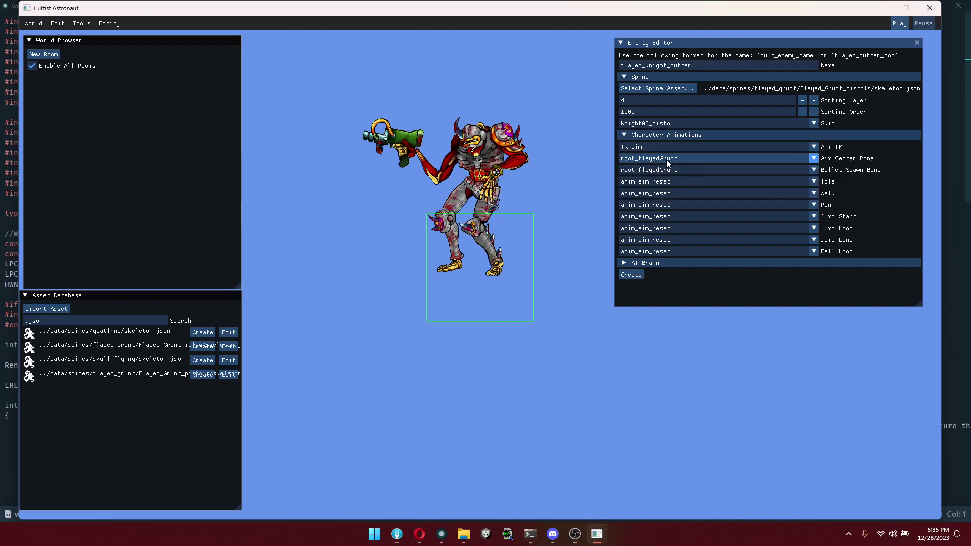
left_click(815, 158)
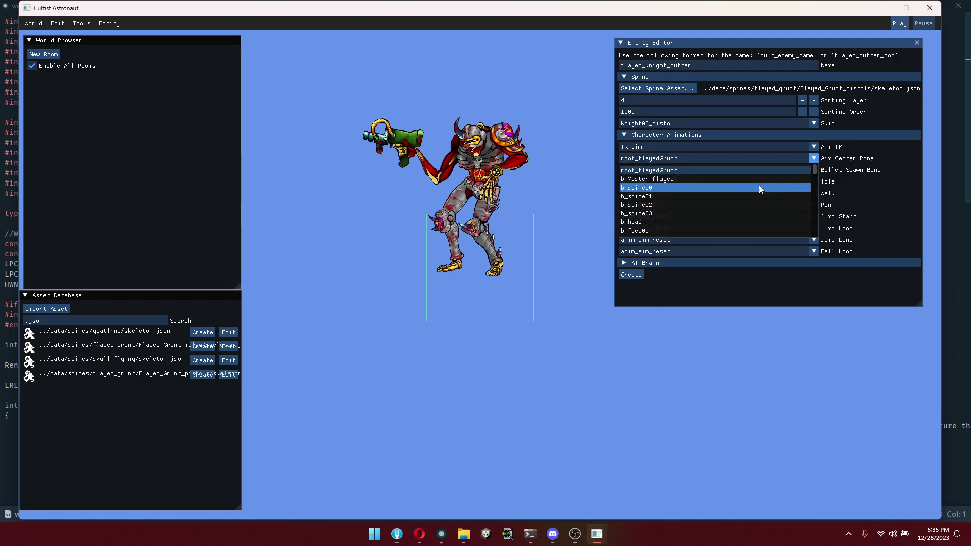
left_click(727, 213)
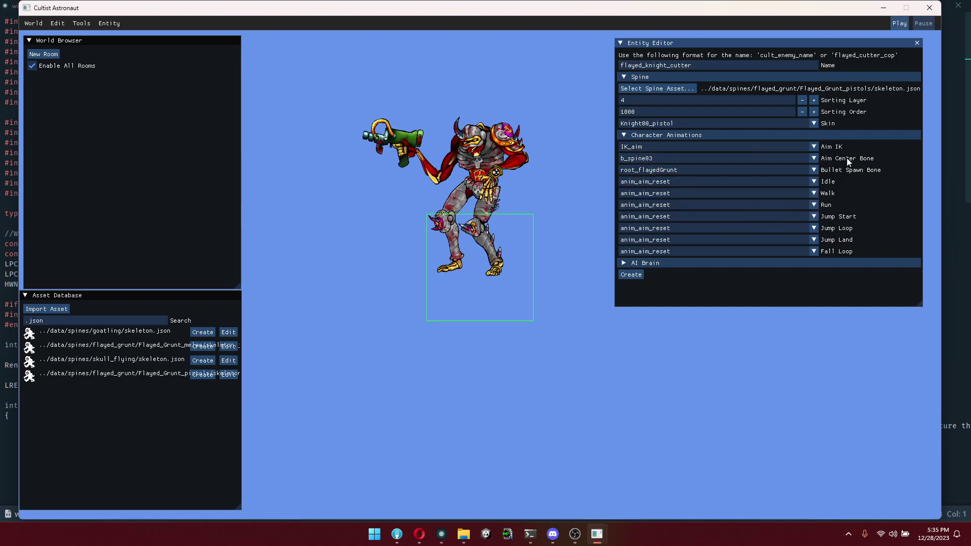
Step: Look through the skeleton's bones and set the Aim Center Bone to b_aimGuide
left_click(813, 158)
scroll(760, 199, "down", 3)
scroll(758, 203, "down", 3)
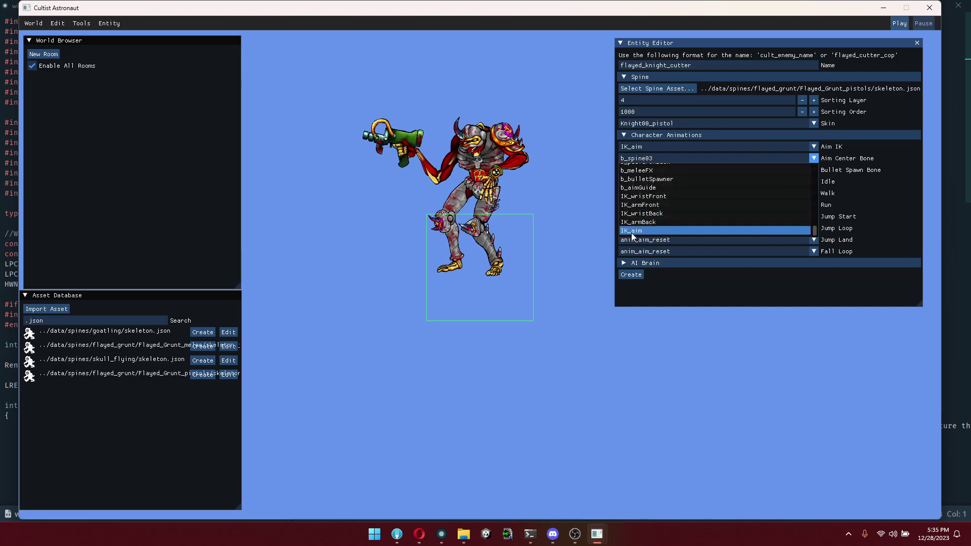
scroll(653, 220, "up", 2)
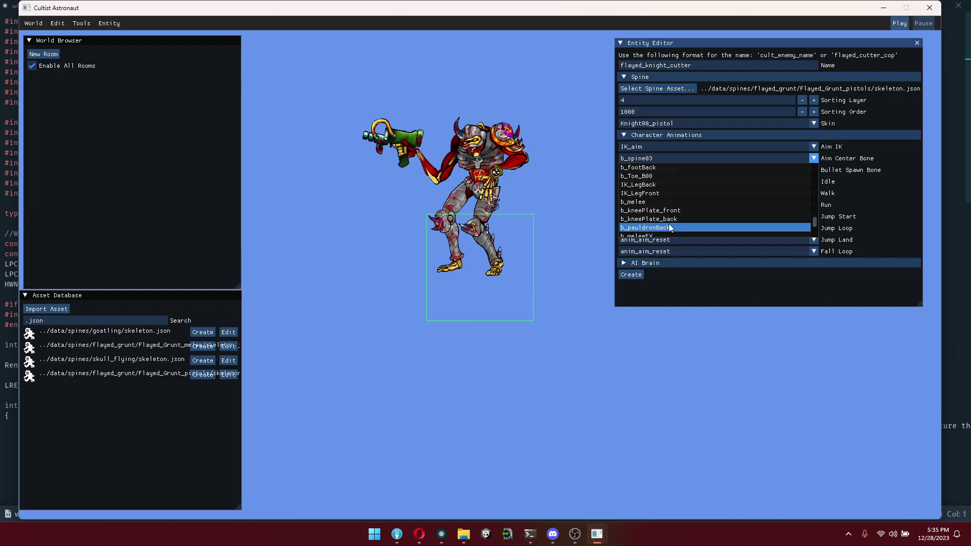
scroll(678, 210, "down", 1)
scroll(693, 200, "down", 2)
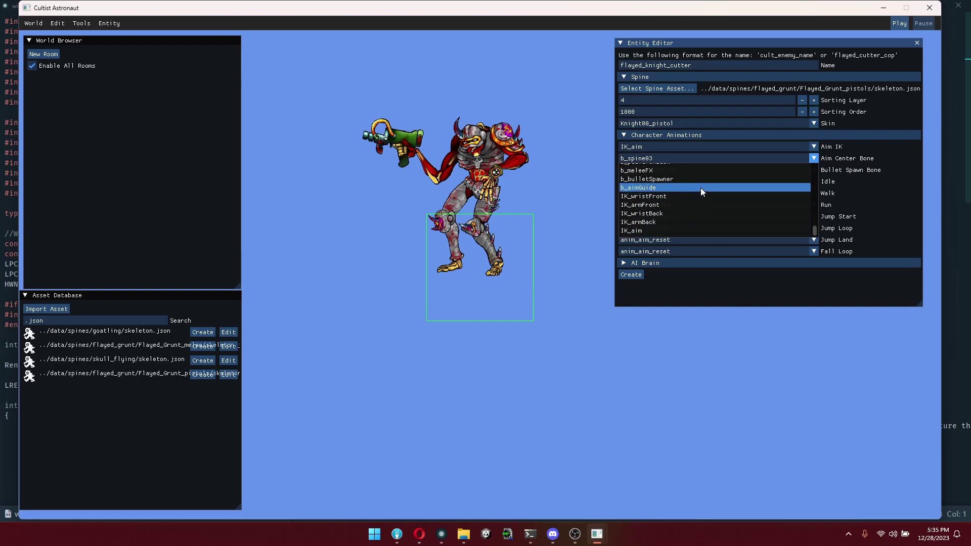
scroll(700, 187, "up", 10)
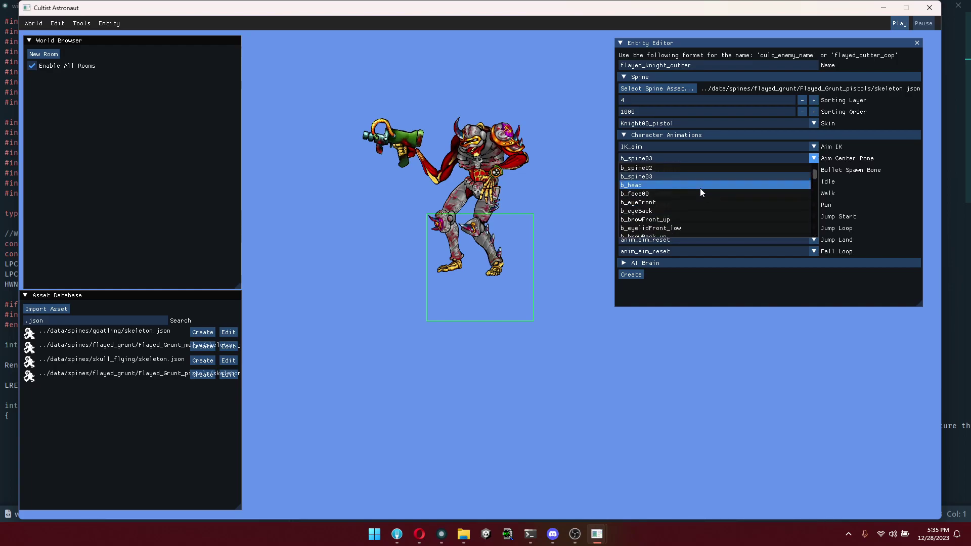
scroll(700, 190, "down", 3)
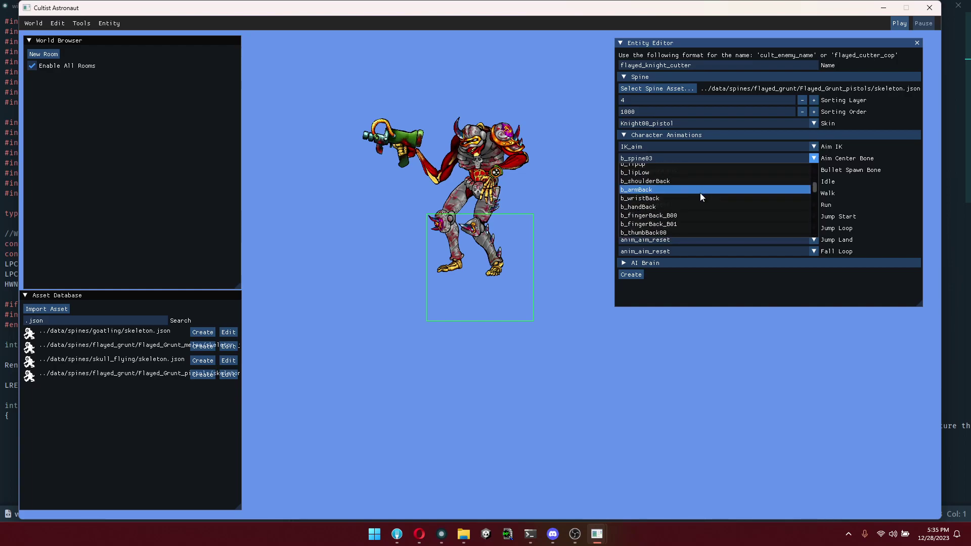
scroll(703, 191, "down", 2)
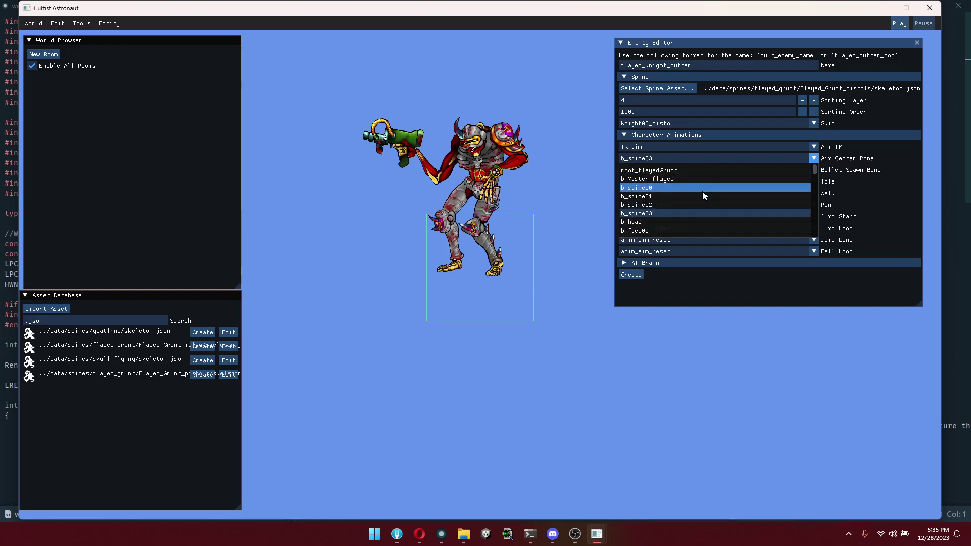
scroll(702, 191, "down", 2)
scroll(707, 192, "down", 3)
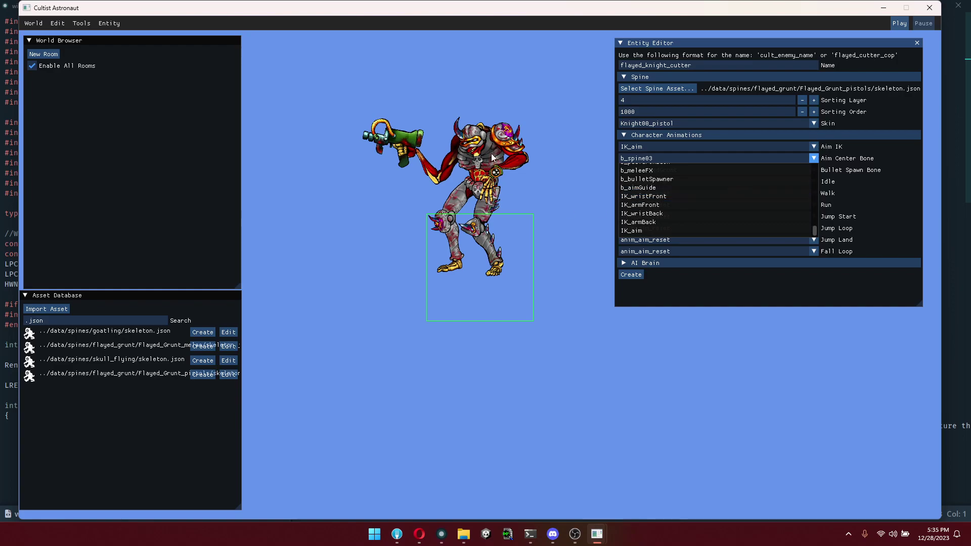
left_click(659, 188)
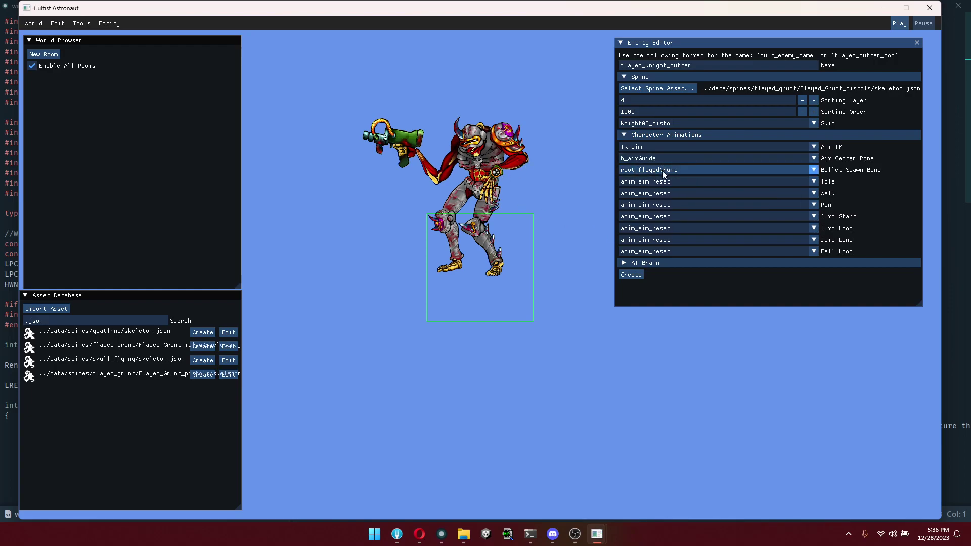
Step: Assign anim_idle_normal to Idle, anim_walk_normal to Walk and anim_run_normal to Run in the character animations
left_click(813, 181)
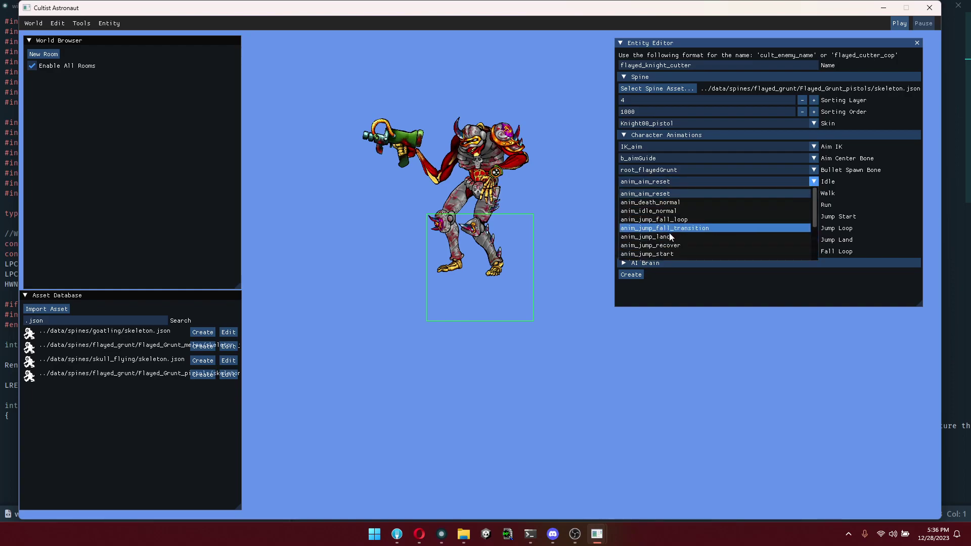
left_click(750, 214)
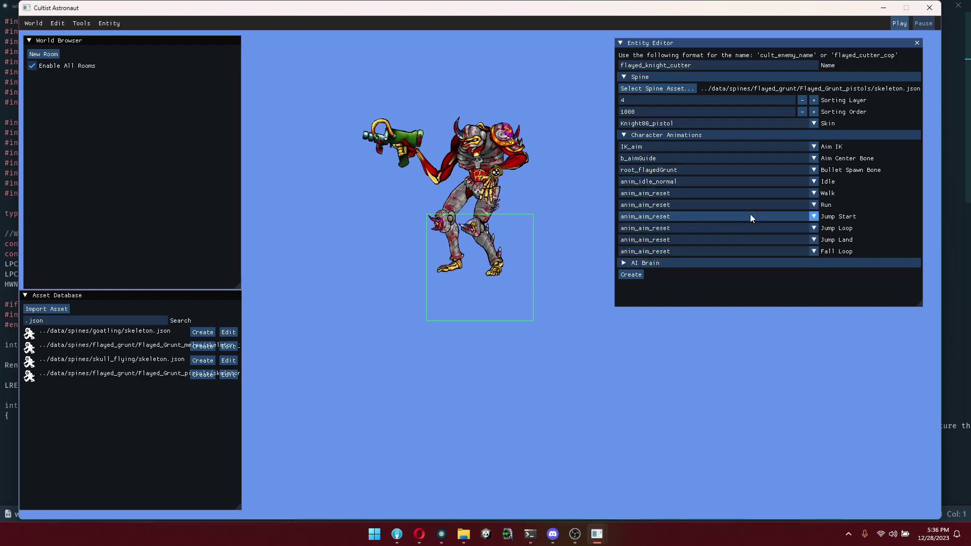
left_click(813, 193)
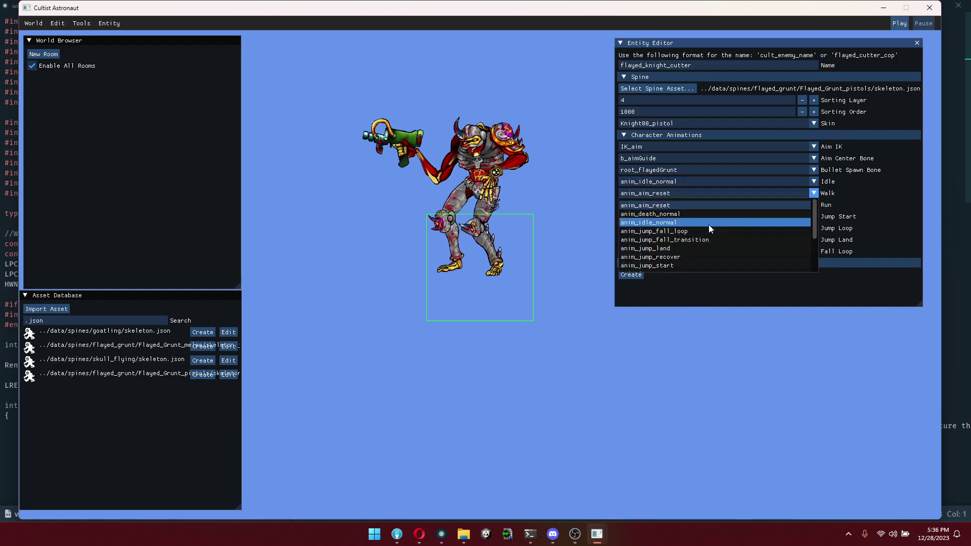
scroll(713, 243, "down", 3)
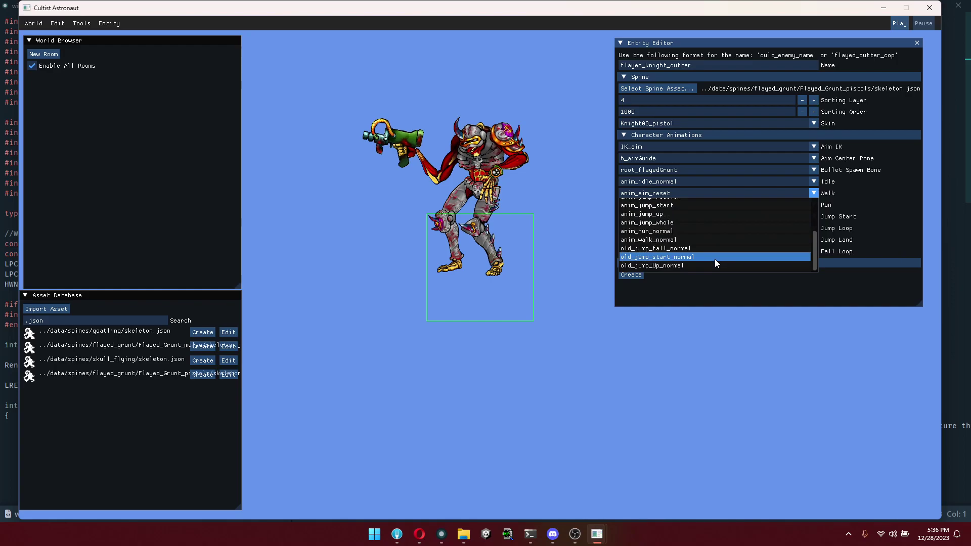
left_click(683, 240)
left_click(813, 205)
scroll(733, 248, "down", 3)
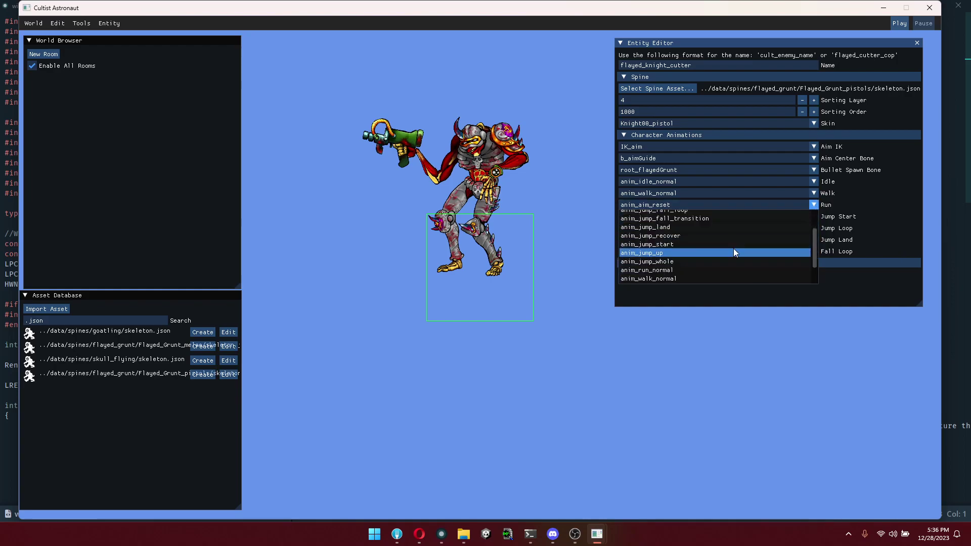
left_click(712, 243)
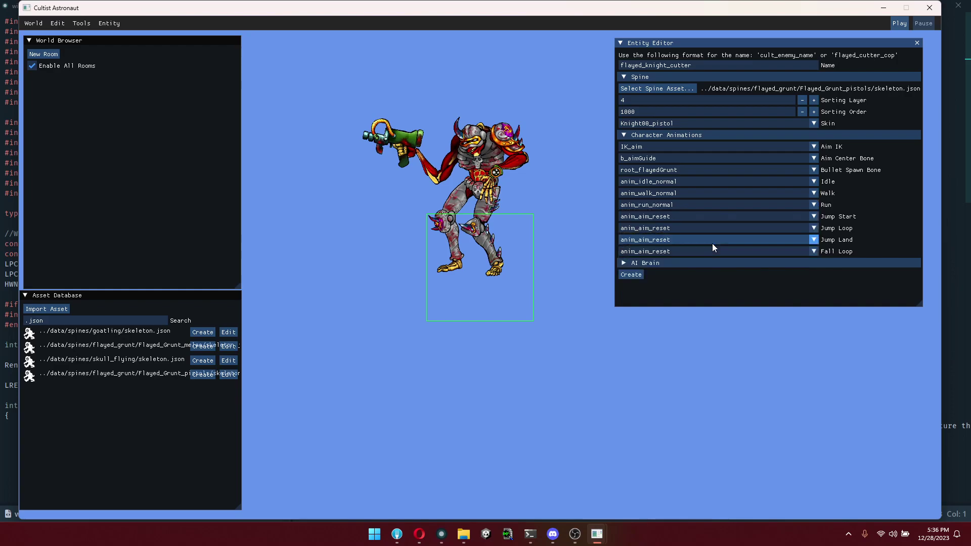
Step: Assign anim_jump_start to Jump Start, anim_jump_up to Jump Loop and anim_jump_land to Jump Land
left_click(813, 217)
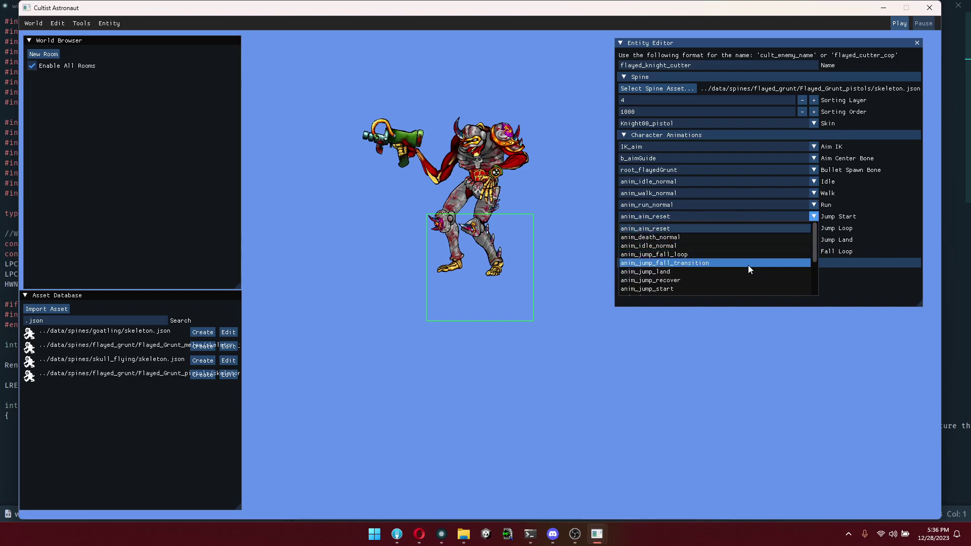
left_click(747, 289)
left_click(814, 228)
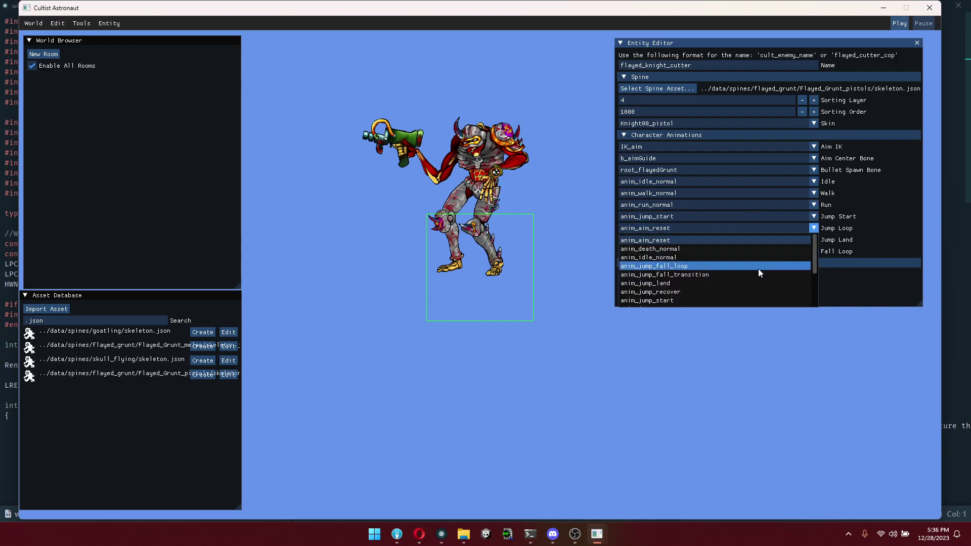
scroll(730, 287, "down", 1)
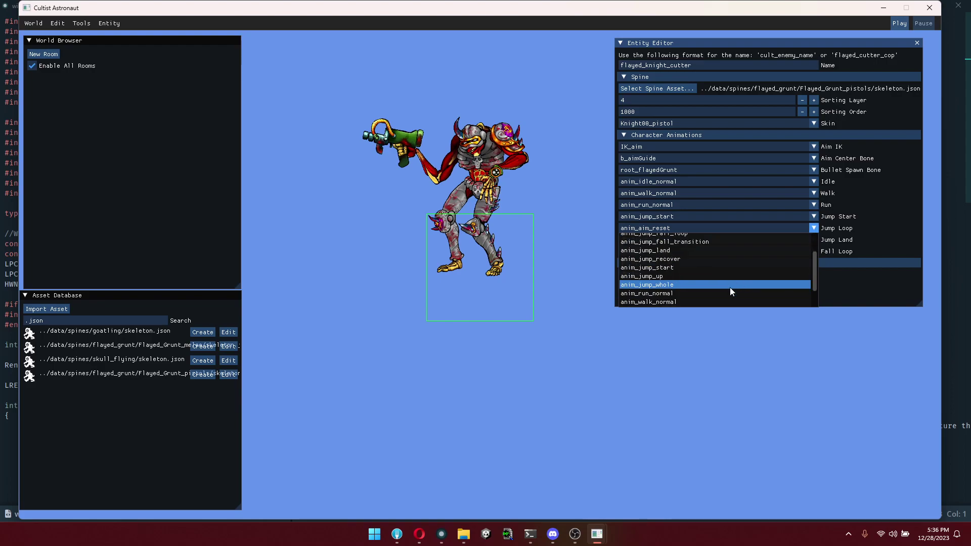
left_click(705, 276)
left_click(813, 240)
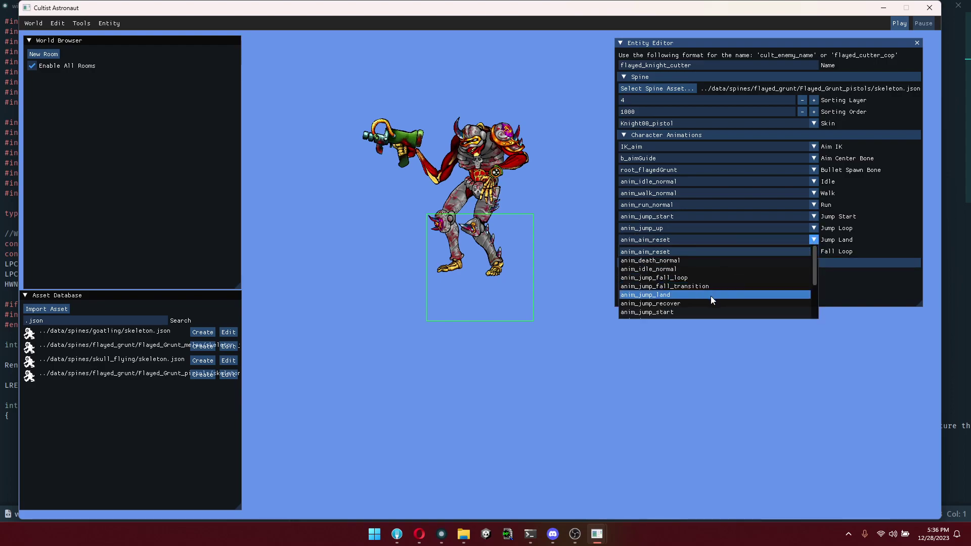
left_click(711, 295)
Step: Assign the anim_jump_fall_loop animation to Fall Loop
left_click(812, 252)
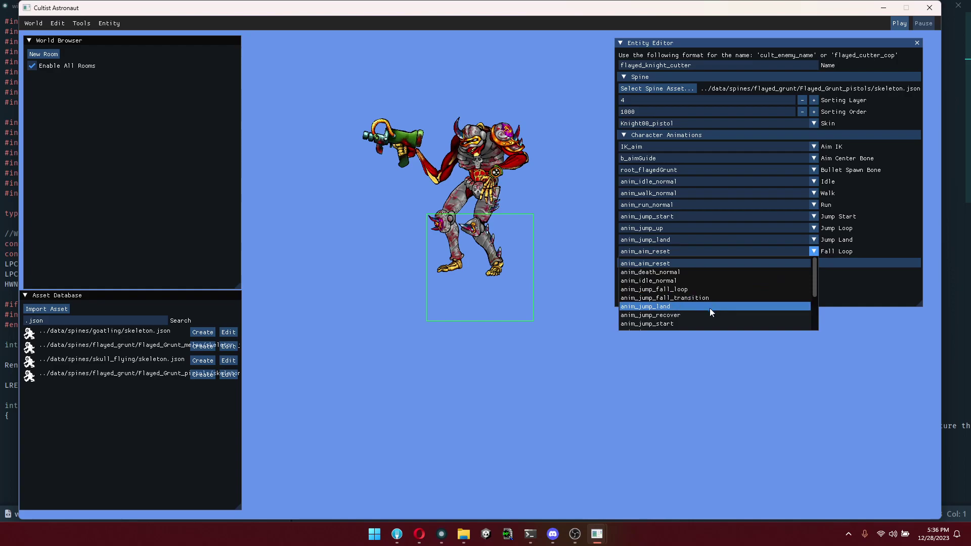
scroll(709, 308, "down", 1)
scroll(708, 316, "down", 1)
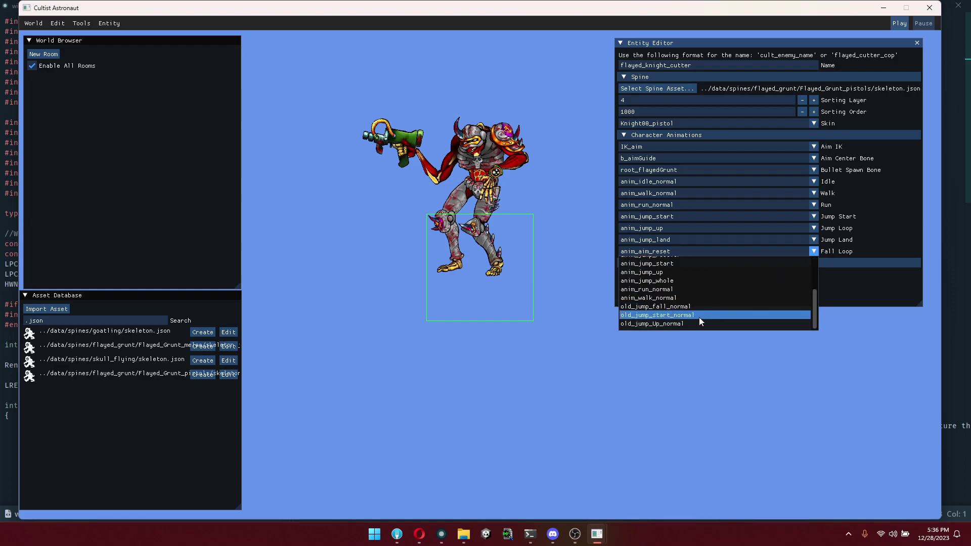
scroll(700, 287, "up", 1)
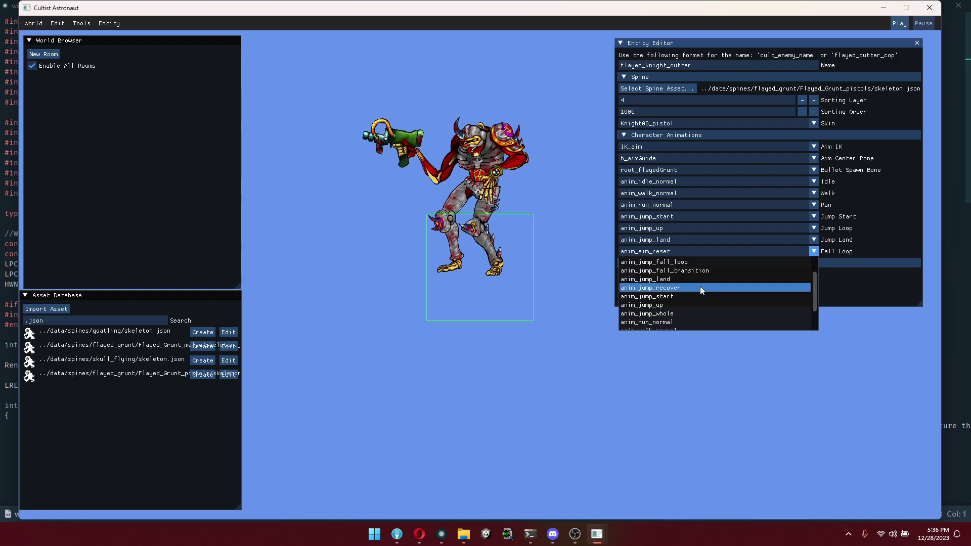
scroll(700, 286, "up", 1)
left_click(700, 287)
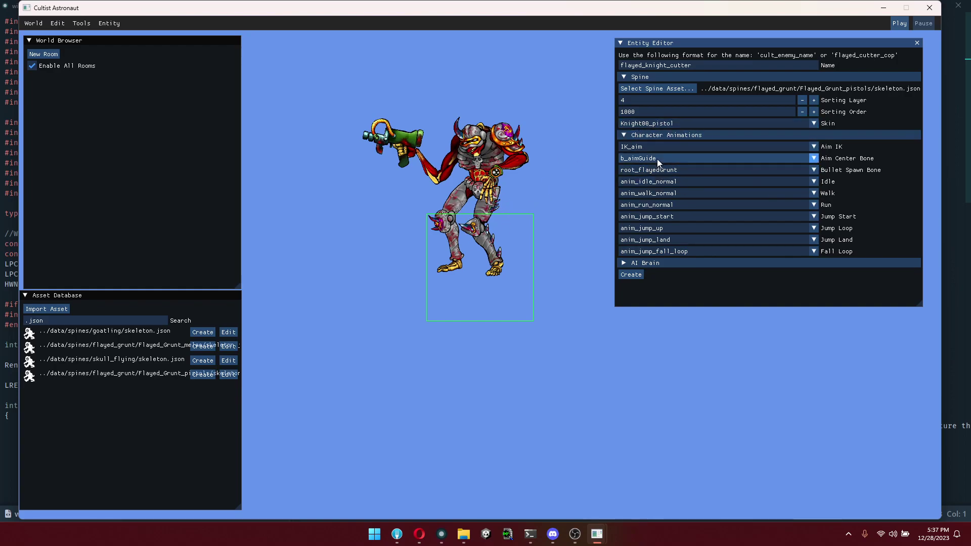
Step: Look over the list of animations available for Fall Loop without changing the selection
left_click(807, 253)
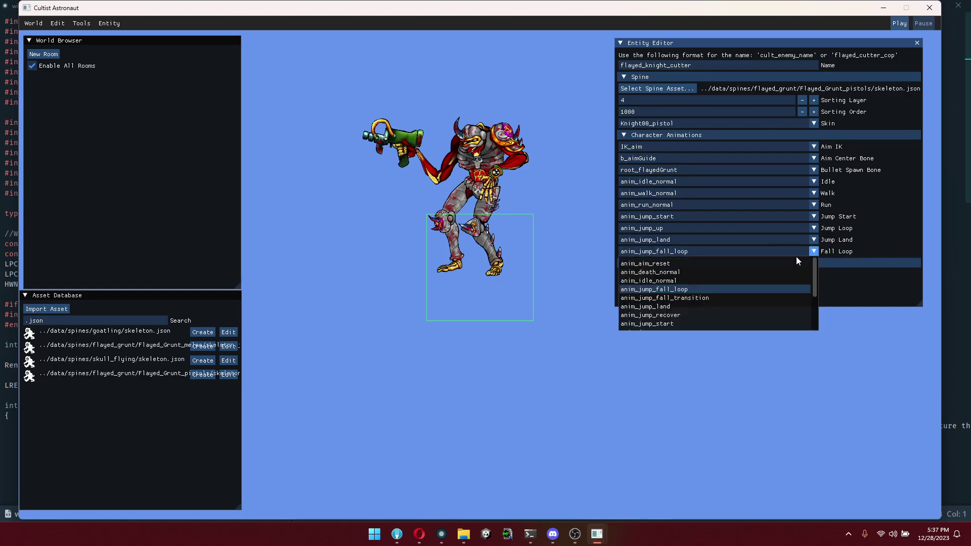
scroll(691, 297, "down", 2)
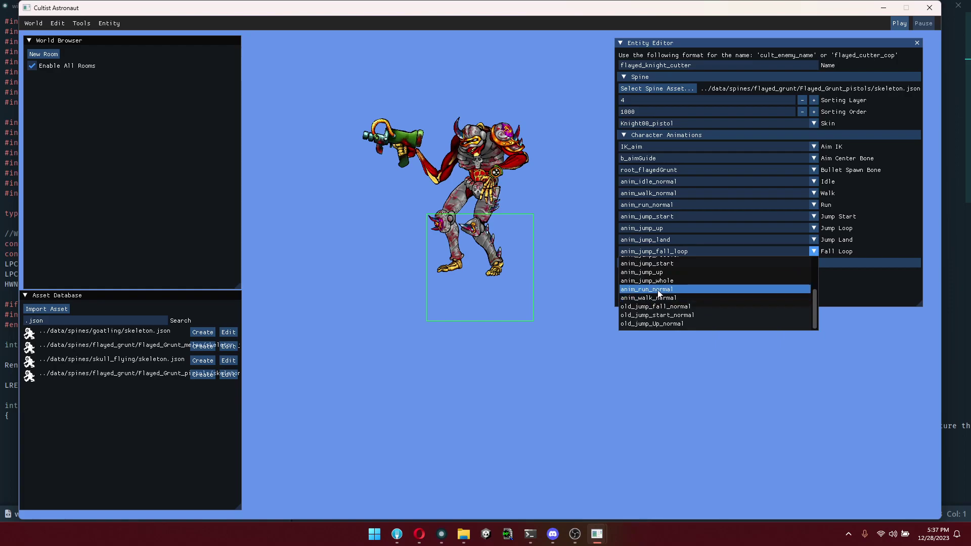
left_click(836, 47)
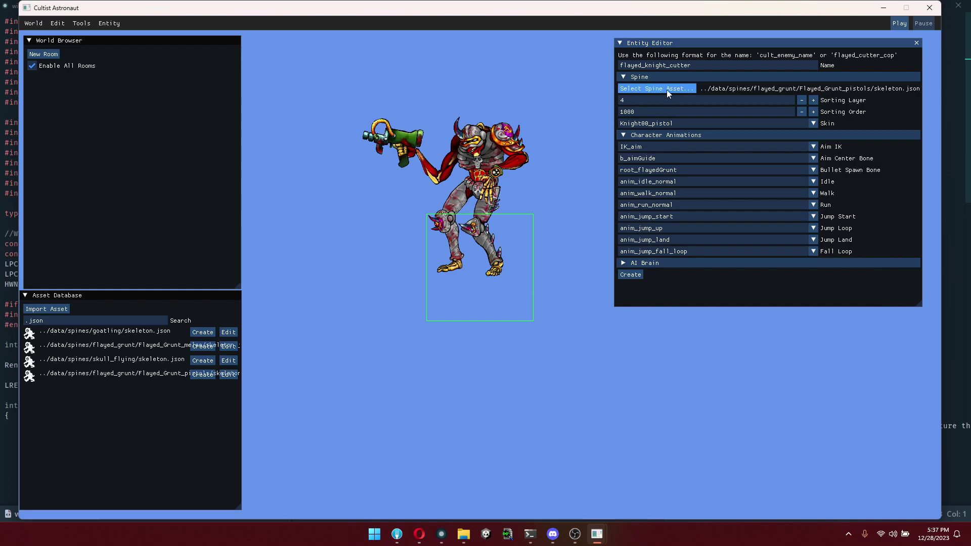
Step: Expand the AI Brain settings and set the AI Type to Projectile Walker
left_click(657, 264)
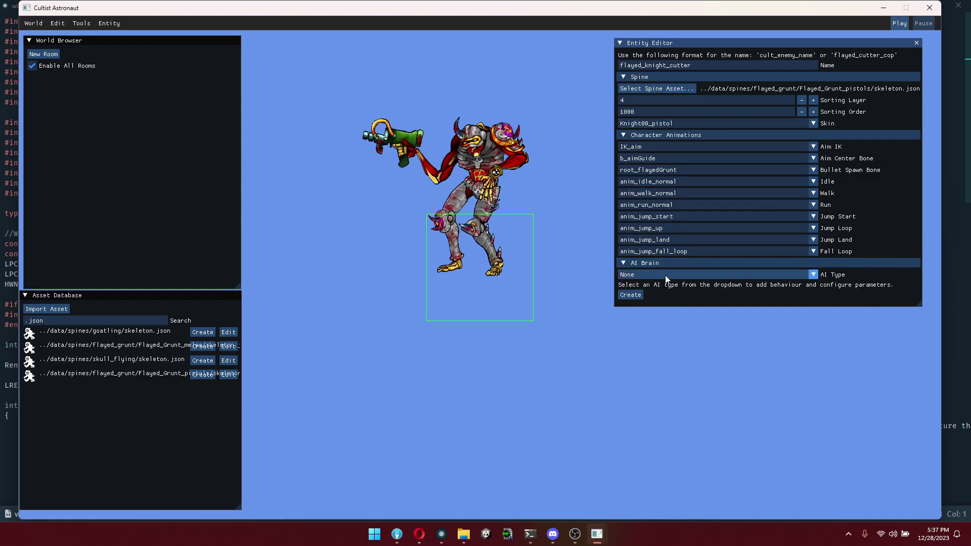
left_click(814, 275)
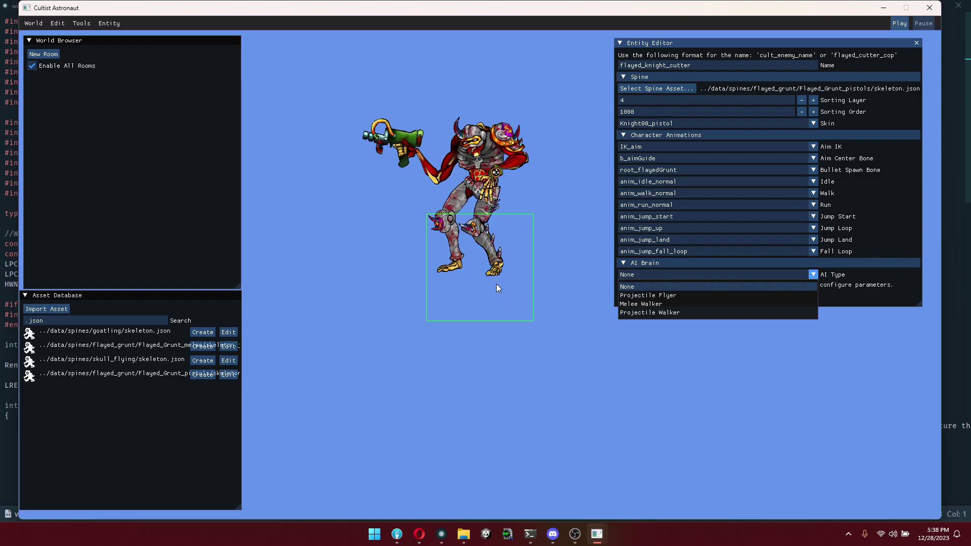
left_click(656, 314)
Step: Expand General AI Settings and set Health to 80 and Idle Time to 1.5
scroll(678, 235, "down", 1)
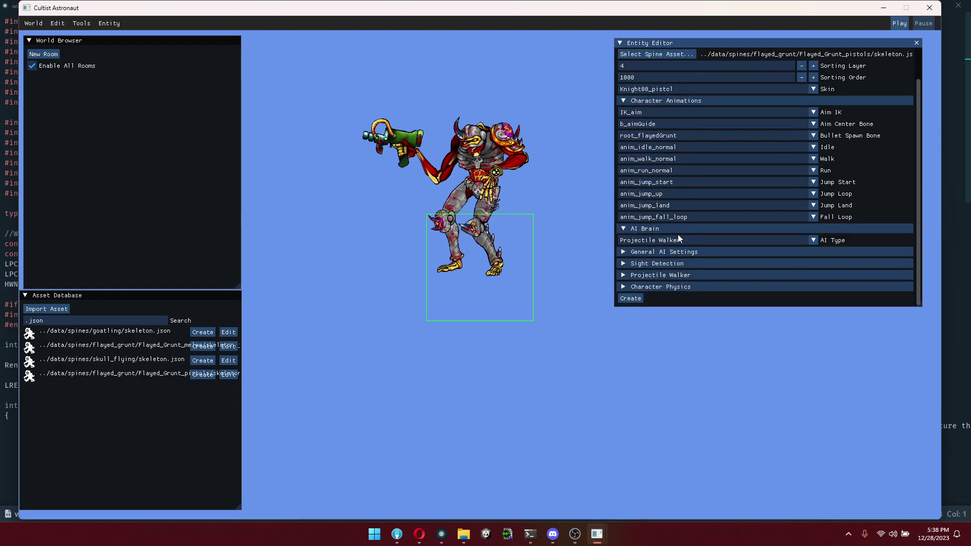
left_click(659, 253)
scroll(661, 256, "down", 1)
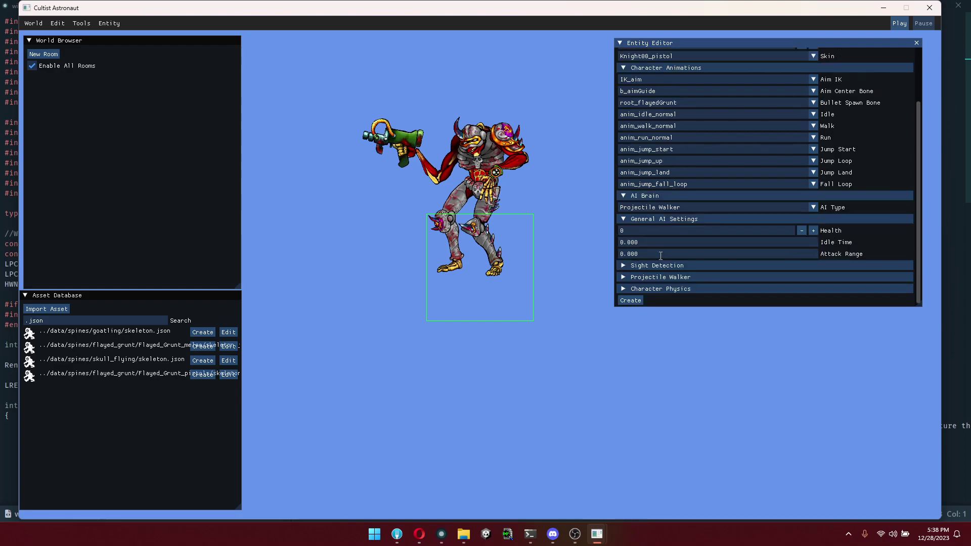
left_click(637, 232)
type("80")
left_click(643, 242)
type("1.5")
Step: Try an Attack Range of 10 and then 15 in the general AI settings
left_click(643, 254)
type("10")
key("Return")
left_click(649, 253)
type("15")
key("Return")
left_click(635, 256)
Step: Expand Sight Detection and set the agent's FOV to 125
left_click(660, 264)
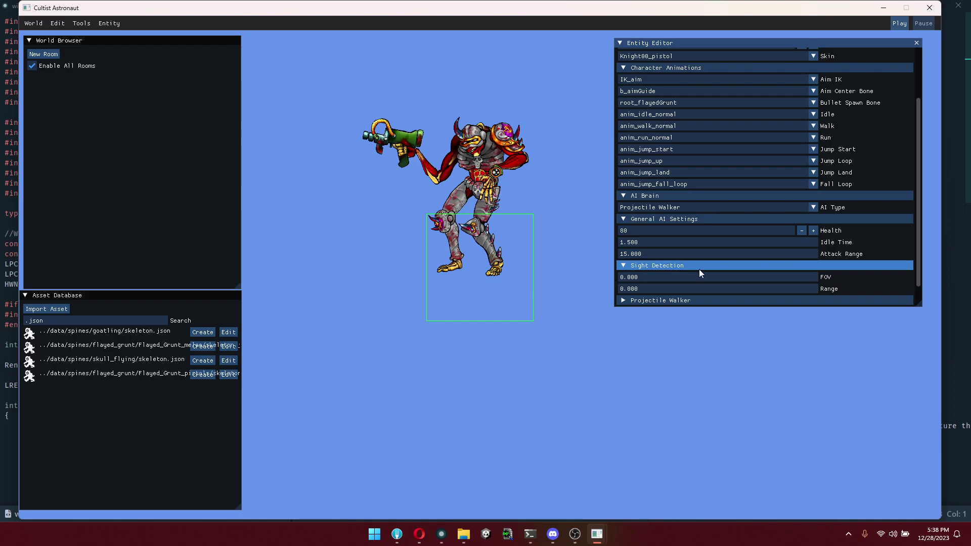
scroll(696, 269, "down", 1)
left_click(653, 250)
type("125")
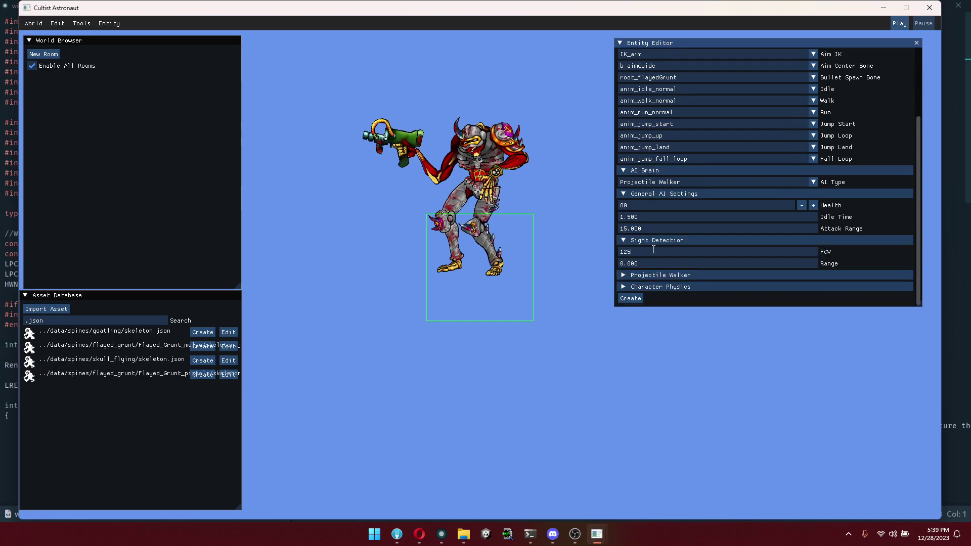
left_click(649, 262)
Step: Set the general AI Attack Range to 8 and the sight detection Range to 15
left_click(641, 228)
type("8")
left_click(641, 265)
type("15")
key("Return")
Step: Expand the Projectile Walker settings and set Fire Rate to 1 and Wall Check Distance to 2
scroll(489, 223, "down", 3)
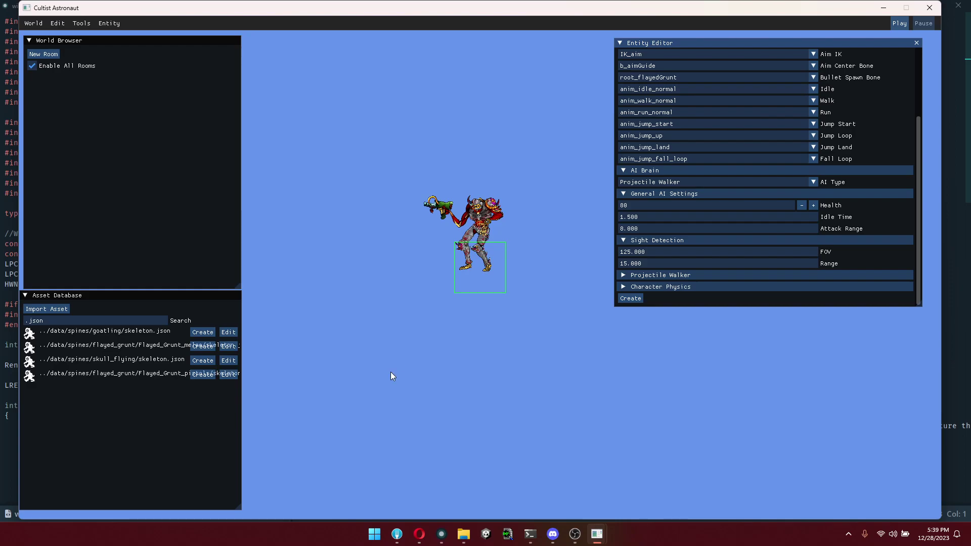
scroll(455, 131, "up", 3)
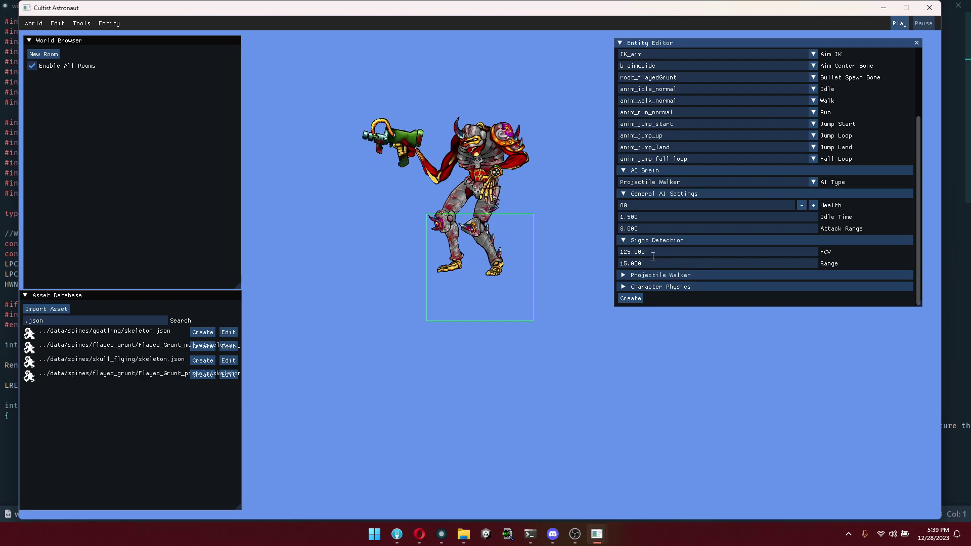
left_click(665, 276)
scroll(666, 278, "down", 1)
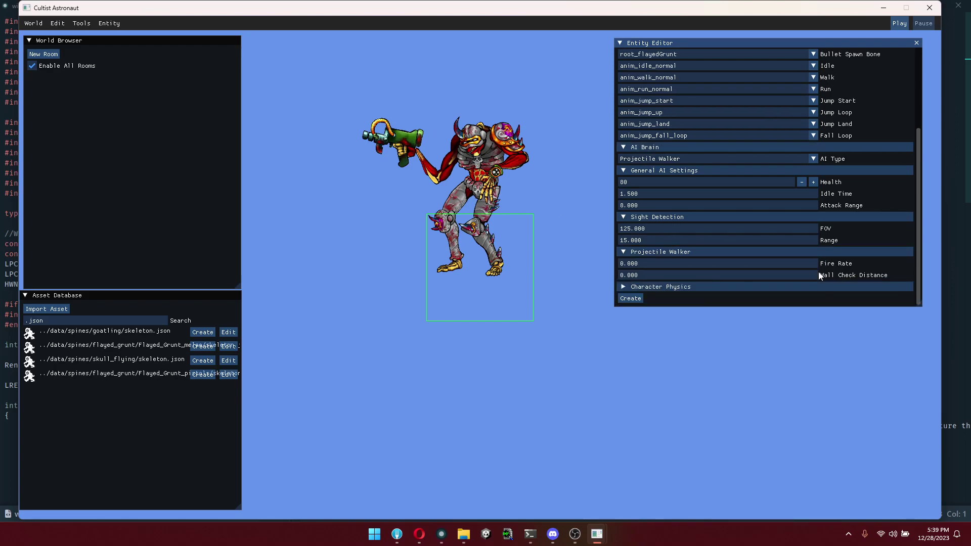
left_click(703, 264)
type("1")
key("Return")
left_click(651, 275)
type("2")
key("Return")
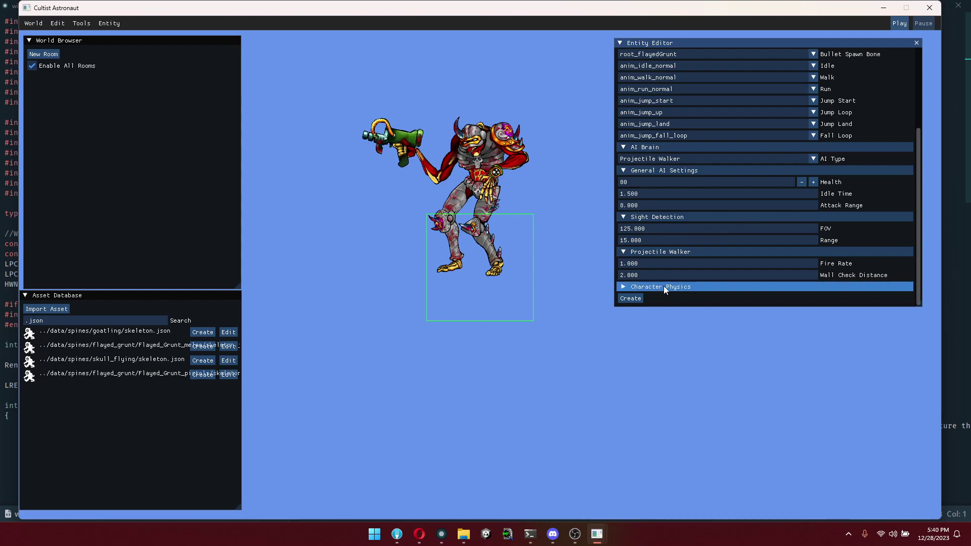
Step: Expand Character Physics and set the AABB collision Size to 1 by 3
left_click(663, 286)
scroll(668, 283, "down", 4)
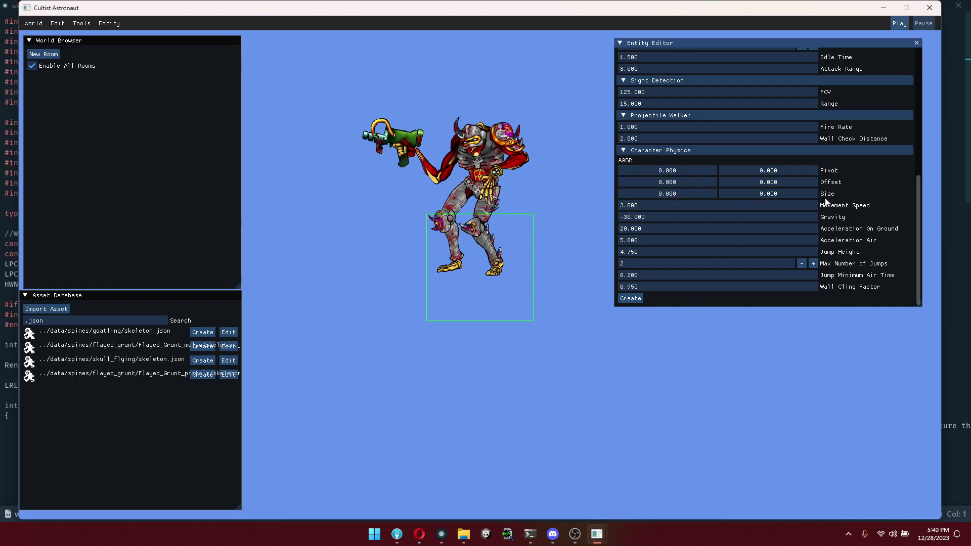
double_click(691, 193)
type("1")
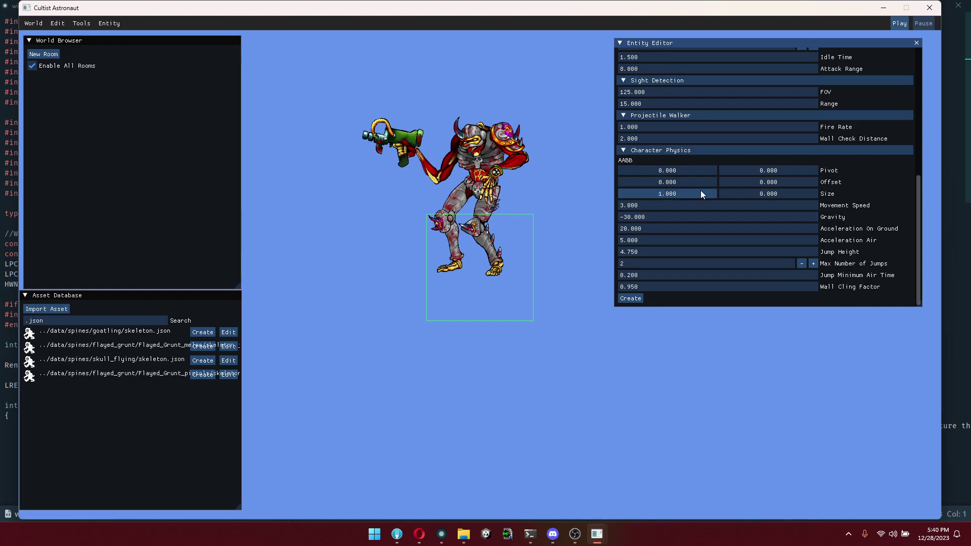
double_click(779, 193)
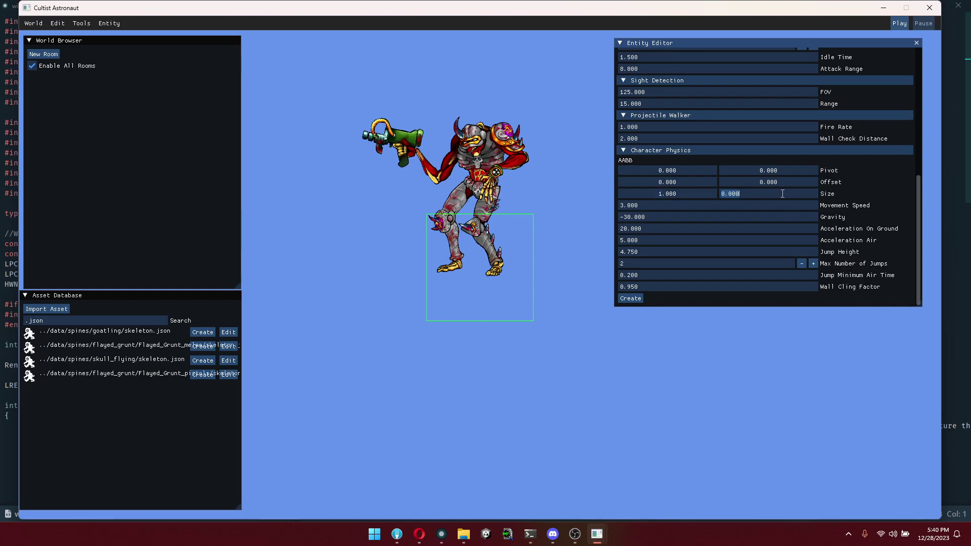
type("3")
key("Return")
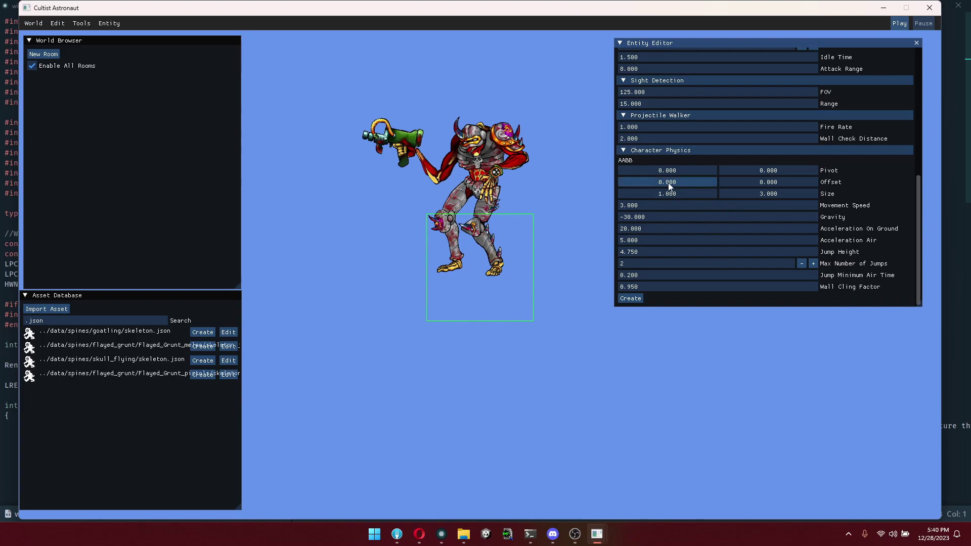
Step: Set the horizontal Offset of the AABB collision box to -0.5
double_click(685, 183)
type("-.5")
key("Return")
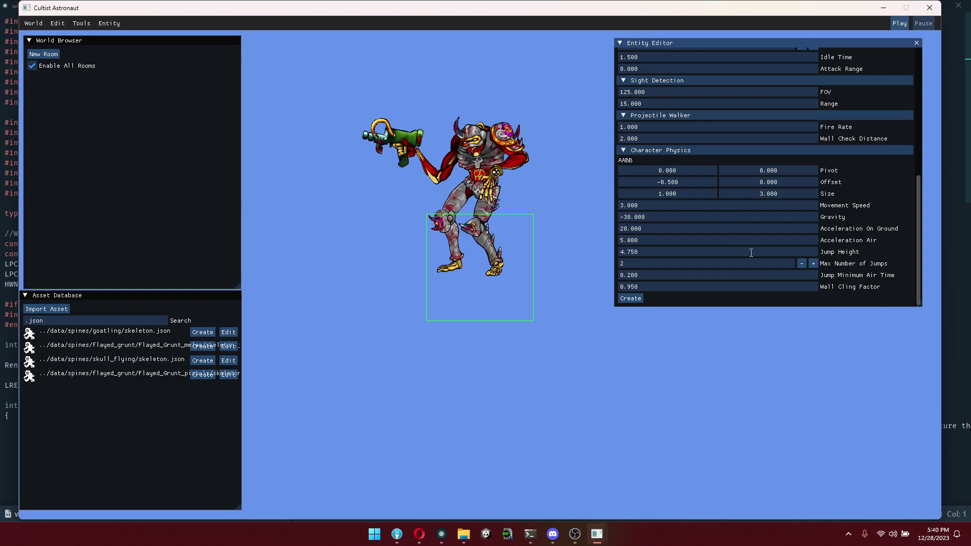
Step: Review the agent's configured settings, and switch to the workspace.txt notes in the Focus text editor
scroll(745, 252, "up", 8)
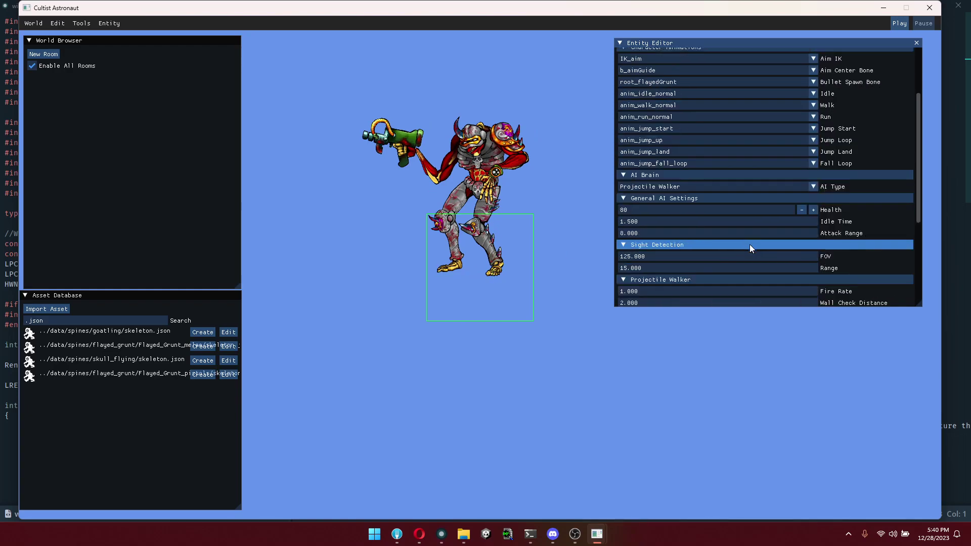
scroll(790, 129, "down", 3)
scroll(765, 263, "down", 3)
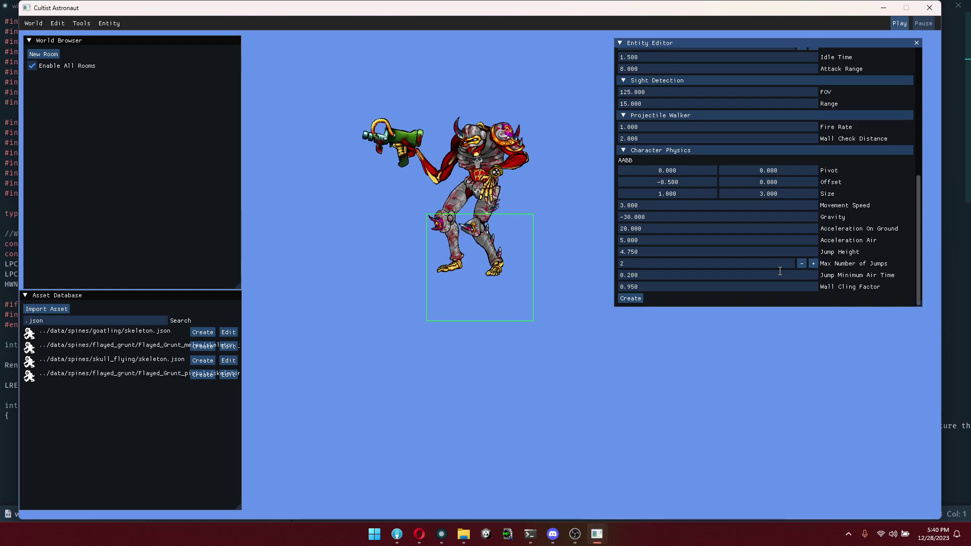
key("alt+Tab")
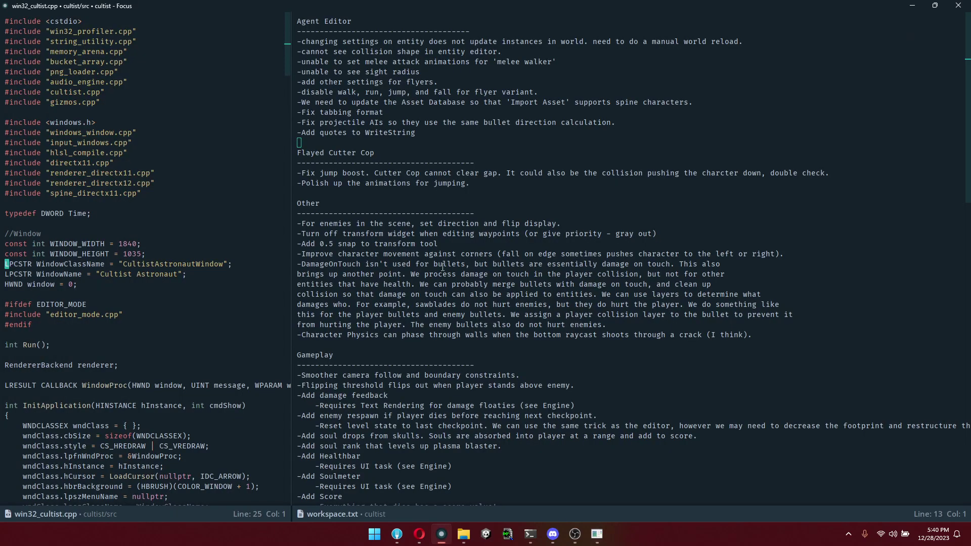
Step: Open flayed_peeler.entity in the text editor and examine its saved collision, AI, spine and animation values
key("ctrl+p")
type("flay")
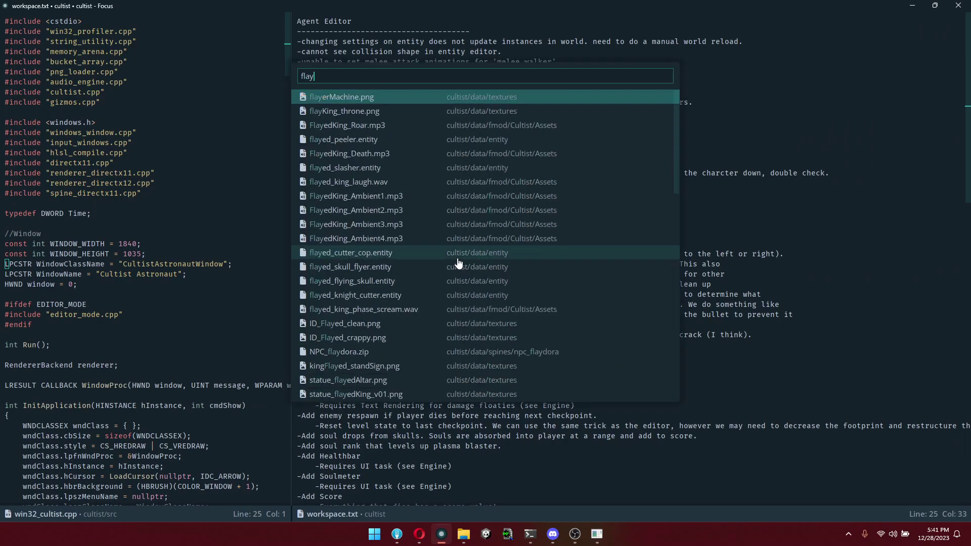
type("ed_pe")
key("Return")
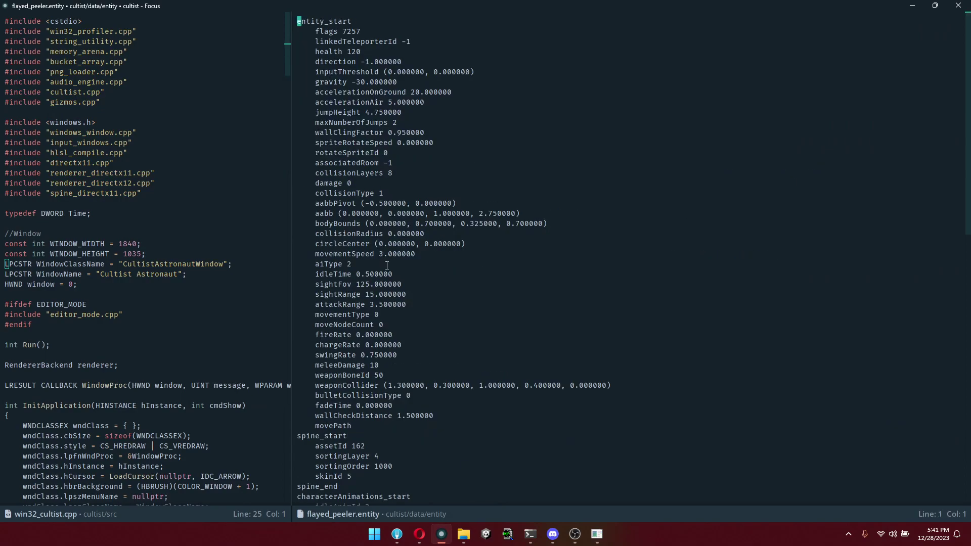
scroll(387, 258, "down", 8)
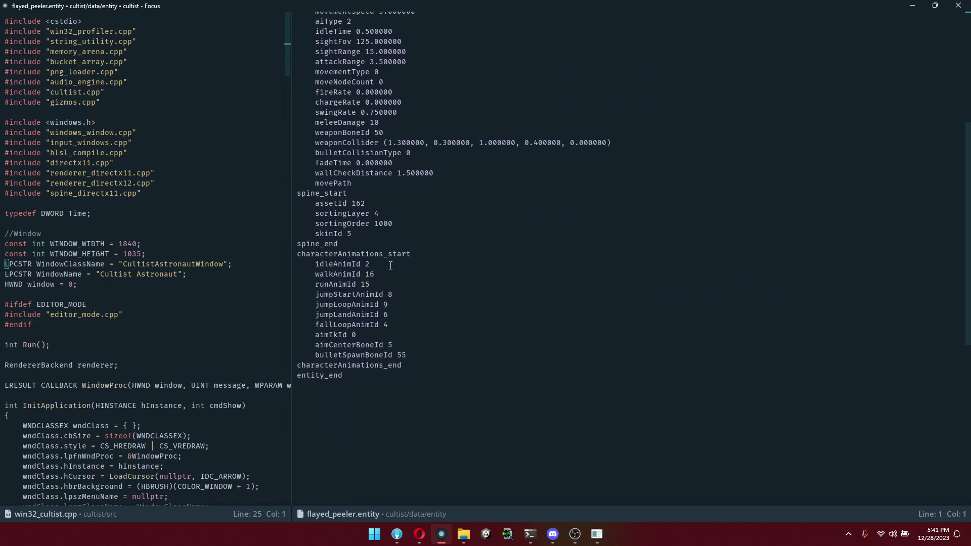
scroll(392, 266, "up", 8)
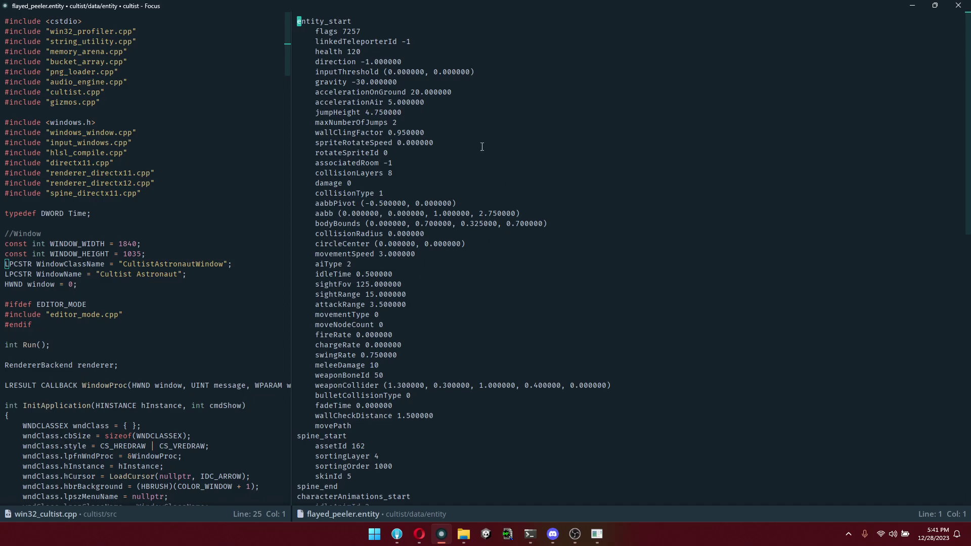
Step: Switch back to the Cultist Astronaut editor and create the flayed_knight_cutter entity from the configured settings
key("alt+Tab")
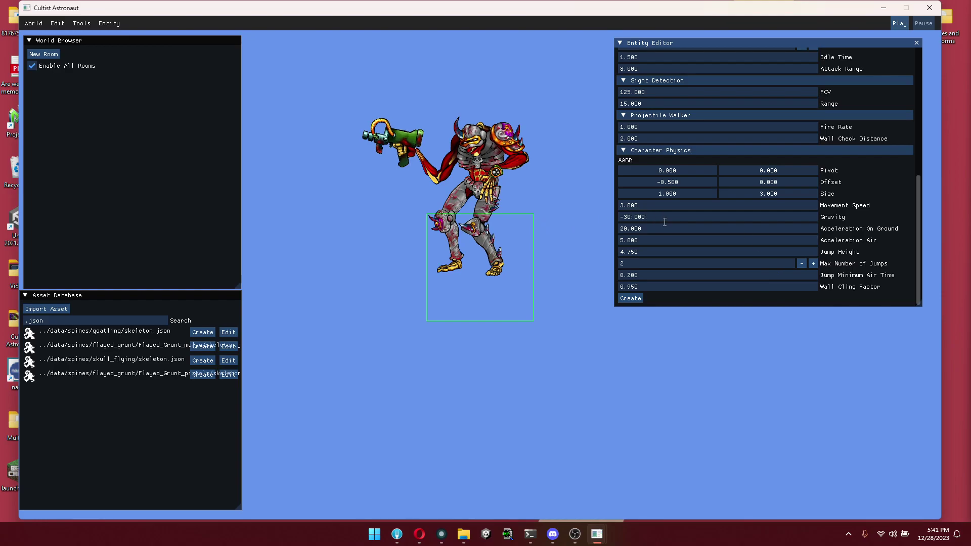
left_click(631, 299)
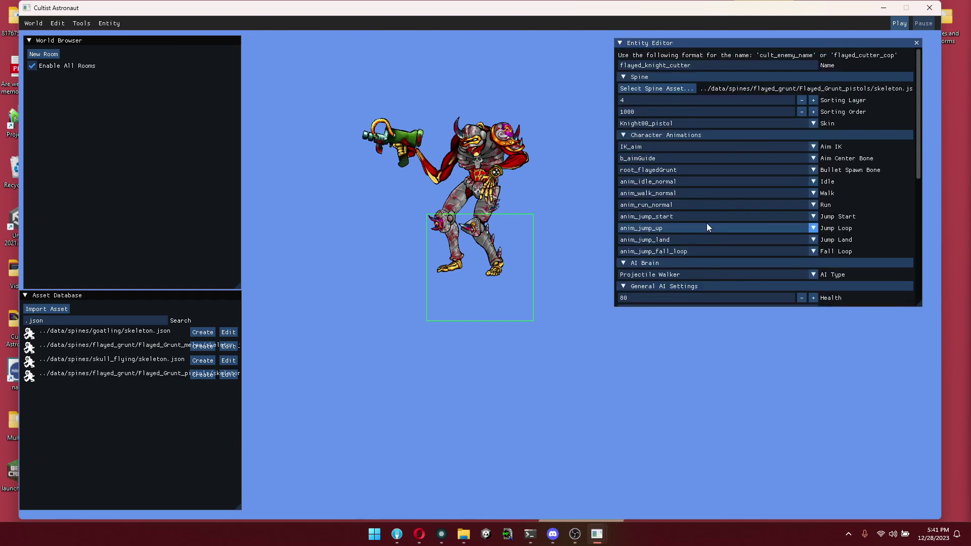
scroll(687, 166, "down", 5)
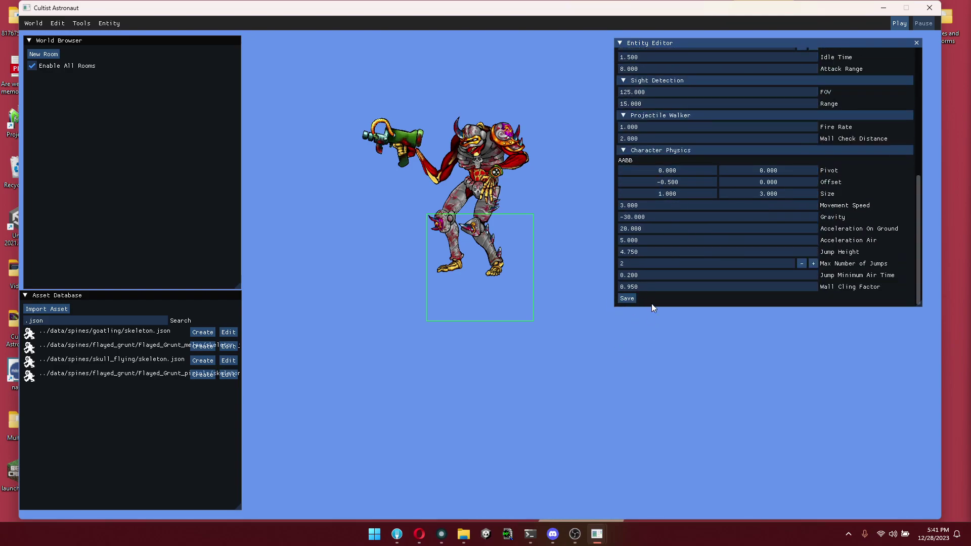
Step: Filter the asset database by flayed_knight and close the entity editor
mouse_move(57, 316)
left_mouse_down()
mouse_move(26, 322)
mouse_move(54, 318)
mouse_move(62, 333)
left_mouse_up()
key("ctrl+a")
type("flayed_knig")
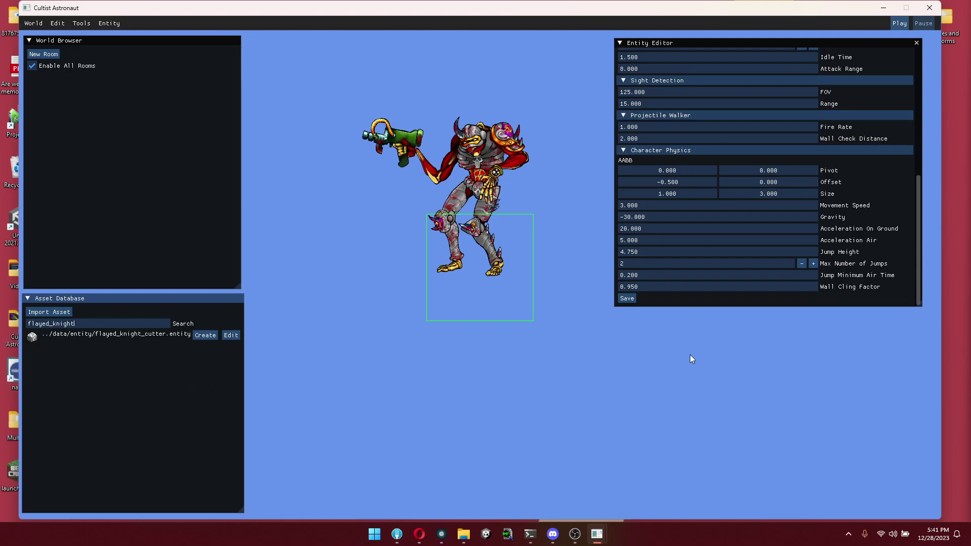
left_click(916, 43)
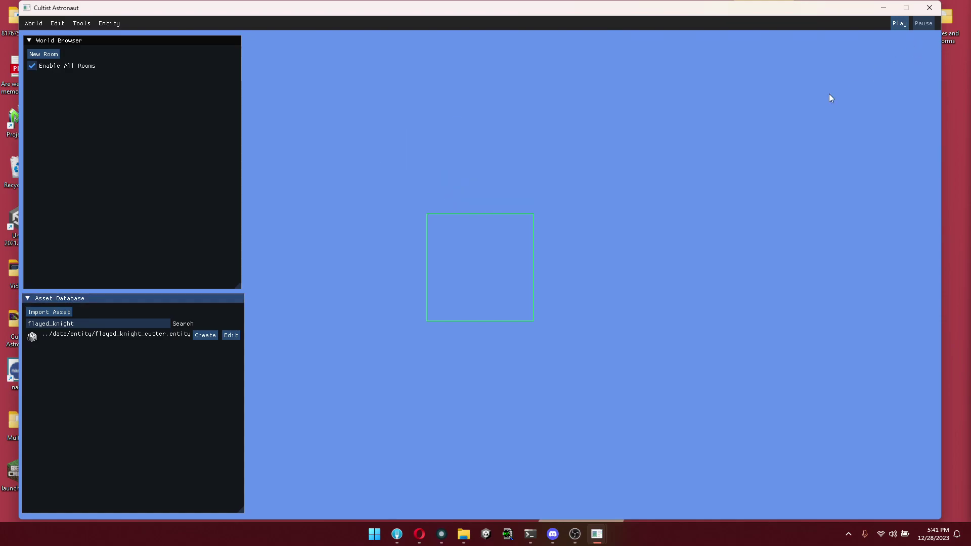
Step: Load the platform_agent world, clearing the flayed_knight filter from the world selection
left_click(33, 24)
left_click(35, 48)
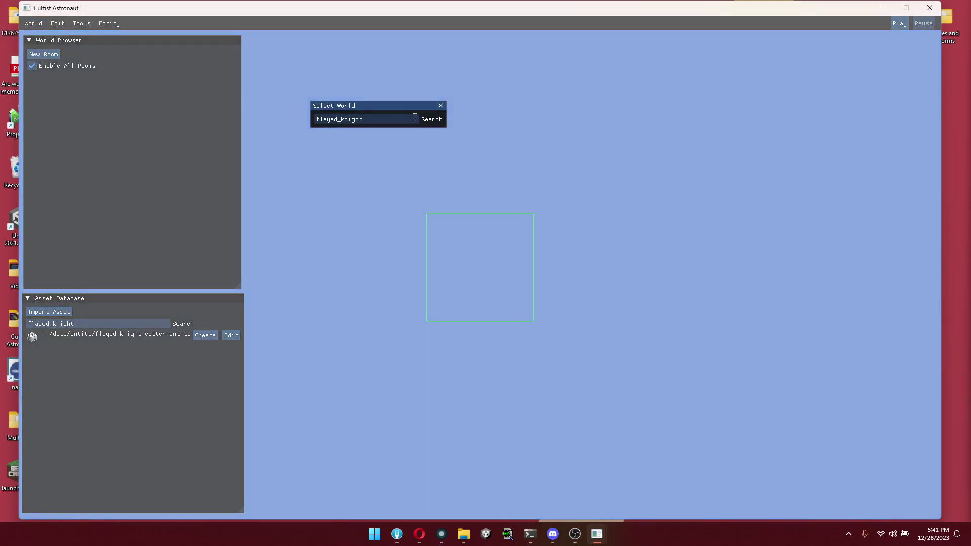
key("BackSpace")
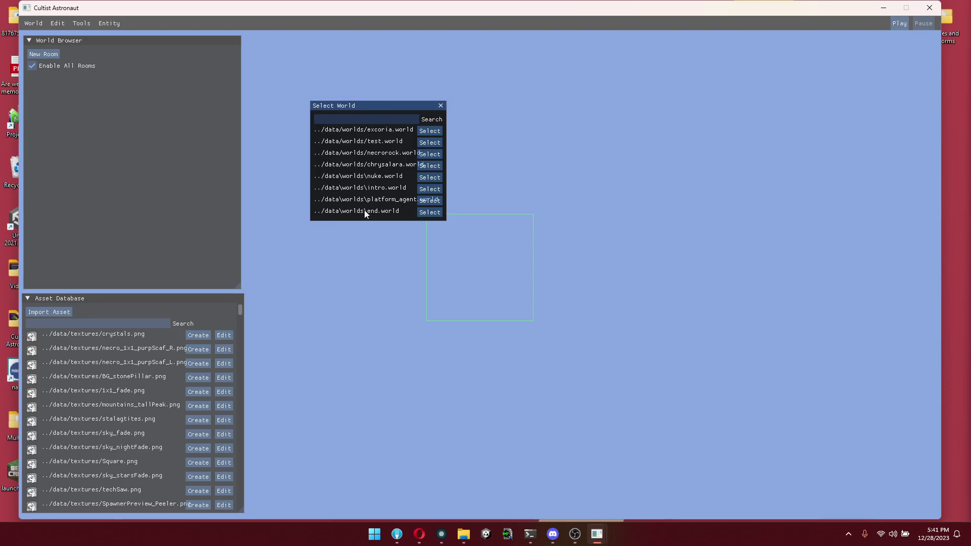
left_click(427, 200)
scroll(658, 236, "down", 3)
middle_click_drag(721, 239, 541, 241)
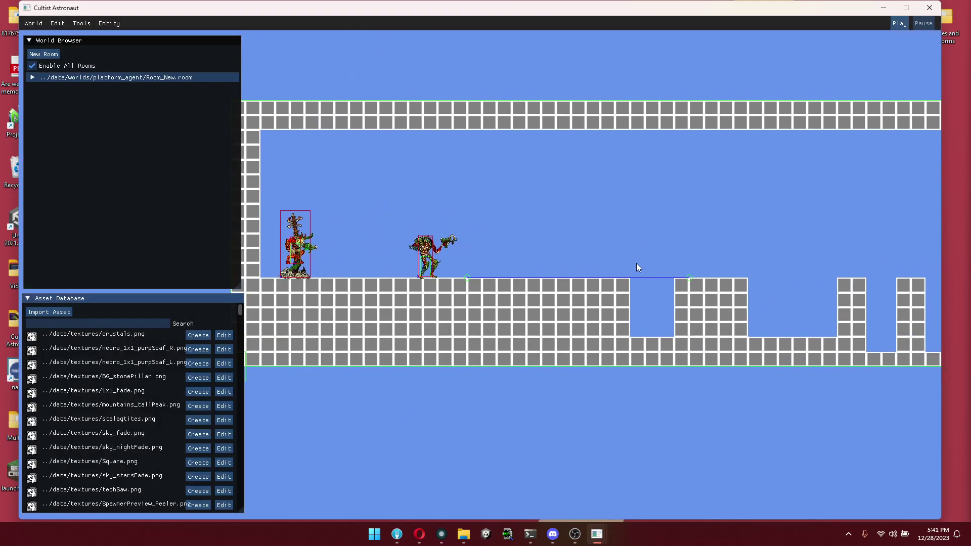
Step: Delete the green cutter cop enemy standing on the floor near the player
scroll(662, 269, "up", 5)
middle_click_drag(418, 264, 532, 273)
scroll(531, 275, "down", 3)
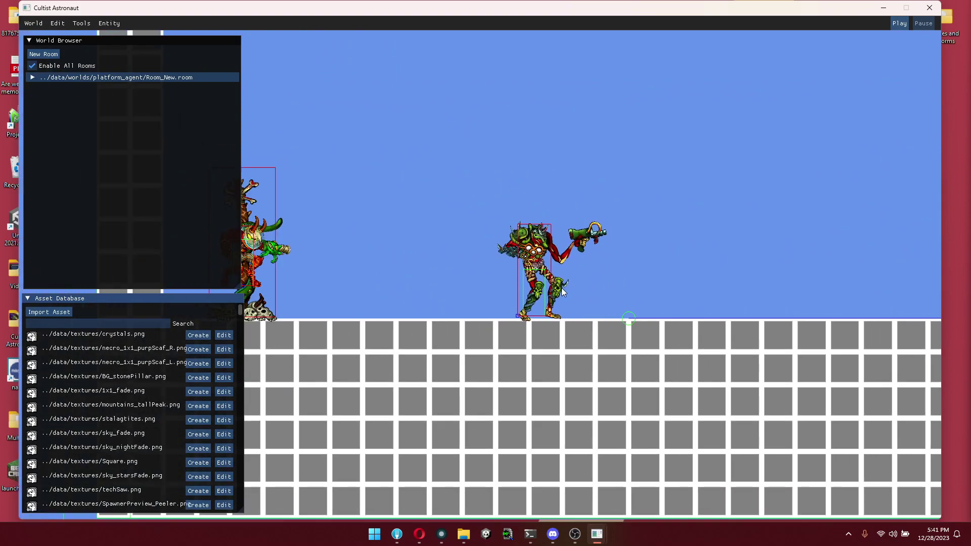
left_click(524, 296)
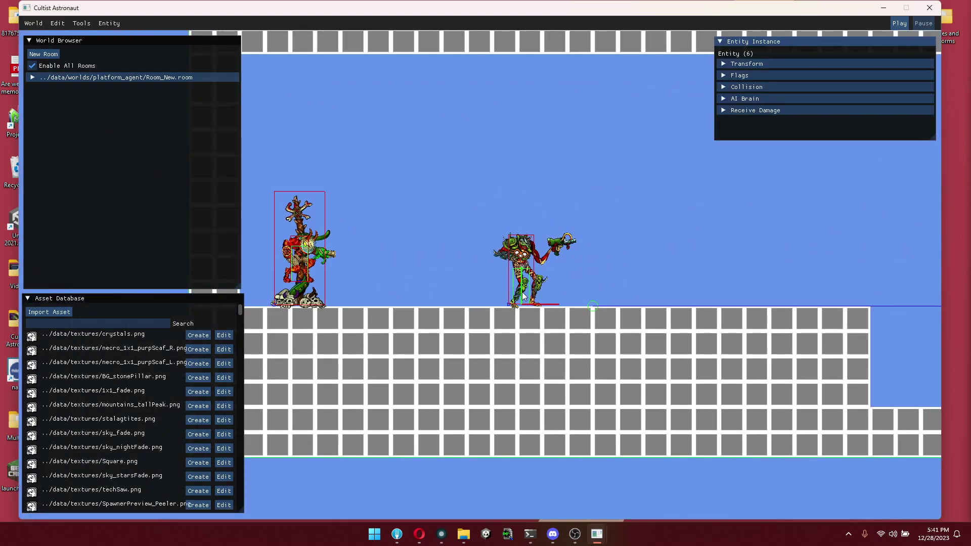
key("Delete")
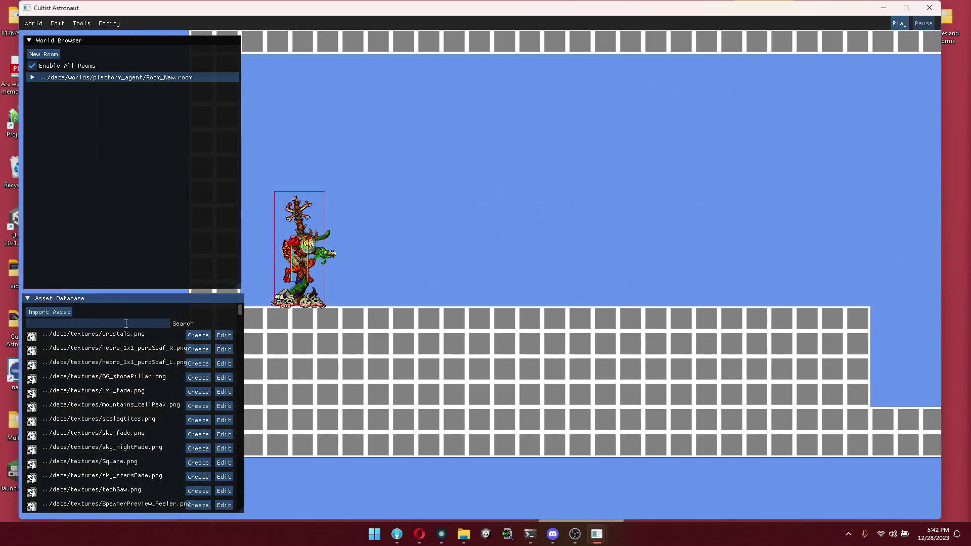
Step: Find flayed_knight in the asset database, place a flayed_knight_cutter instance in the room and move it just above the floor
type("flaye")
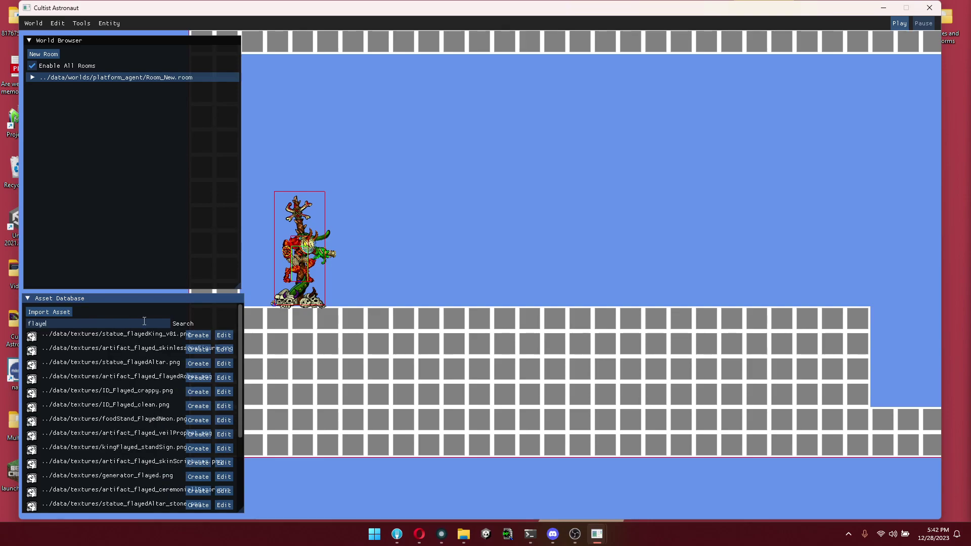
type("d_")
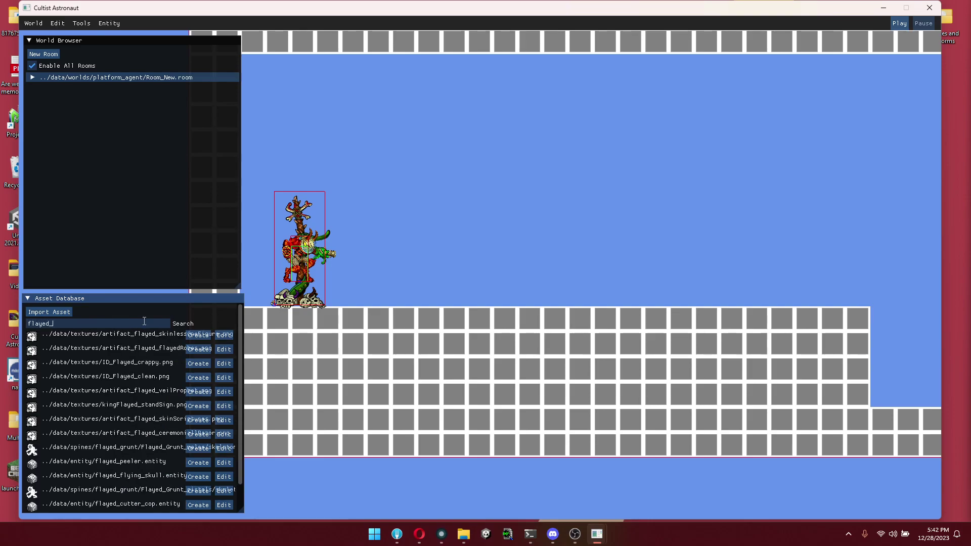
type("knight")
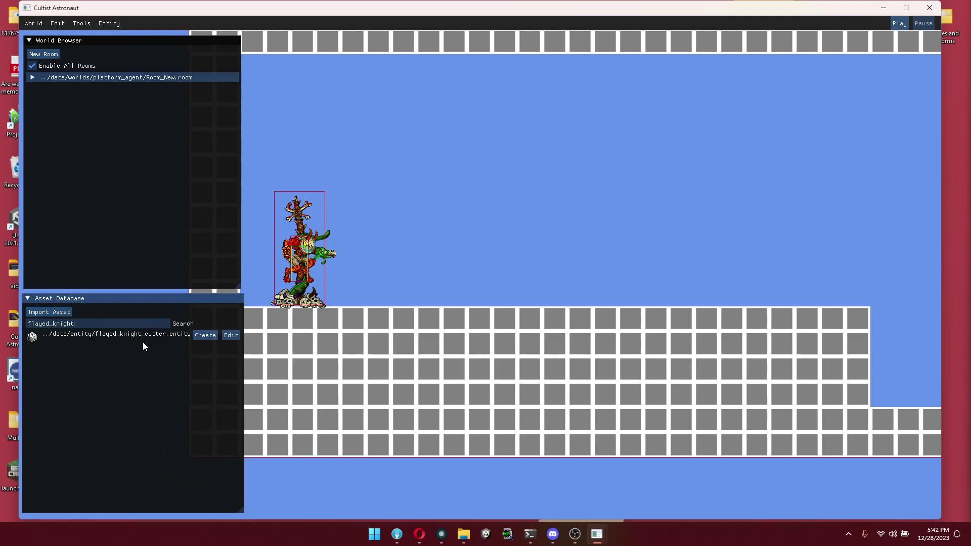
left_click(204, 335)
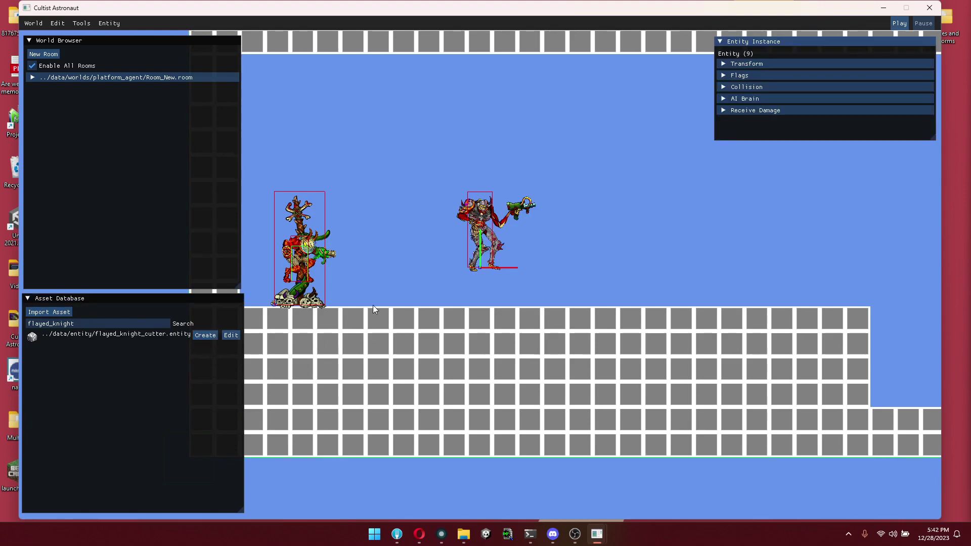
left_click(545, 272)
left_click_drag(509, 275, 544, 302)
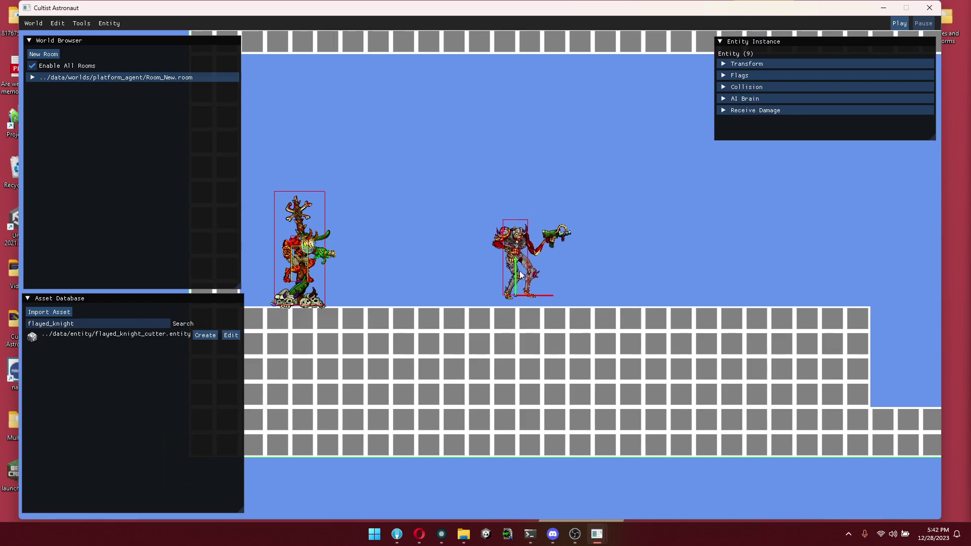
Step: Play-test the level to check how the knight cutter aims and behaves around the player, and stop the playback
left_click(898, 23)
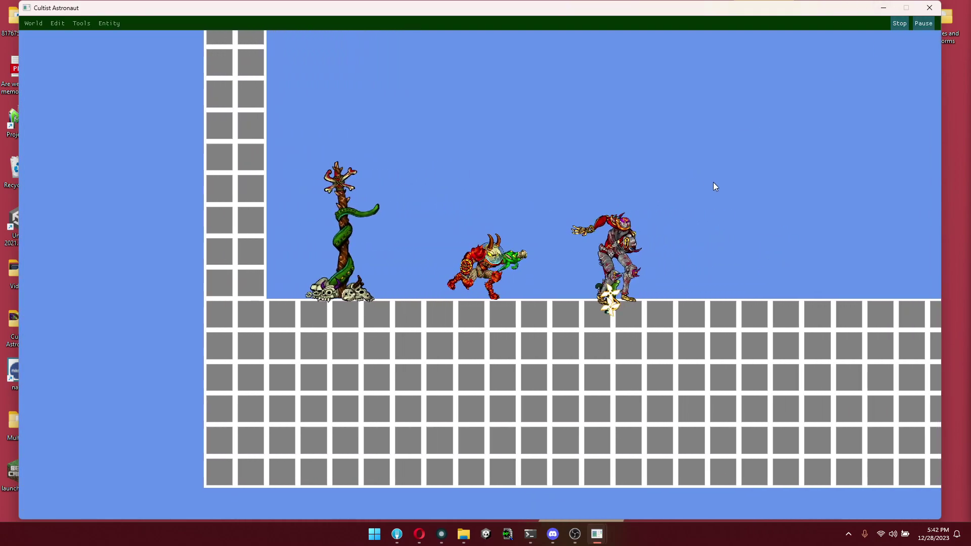
key("space")
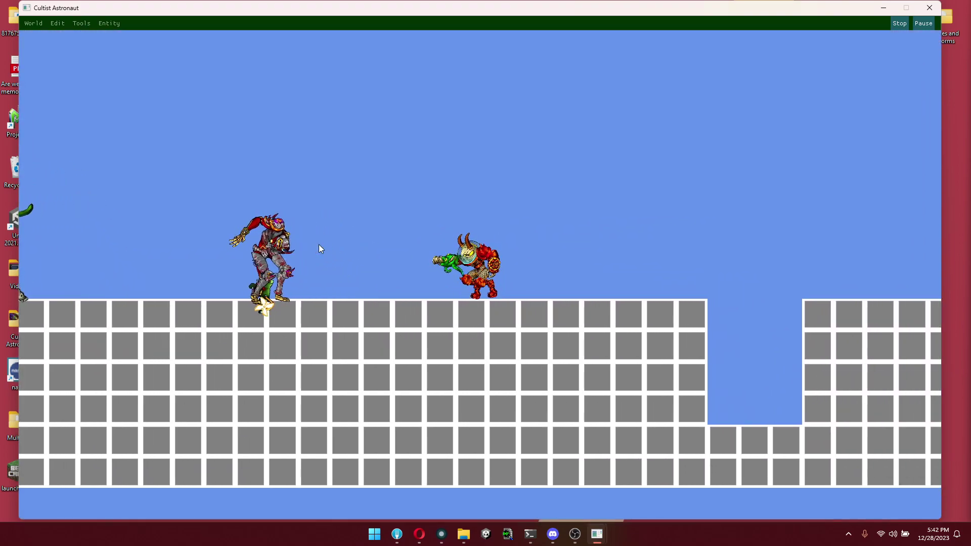
left_click(318, 244)
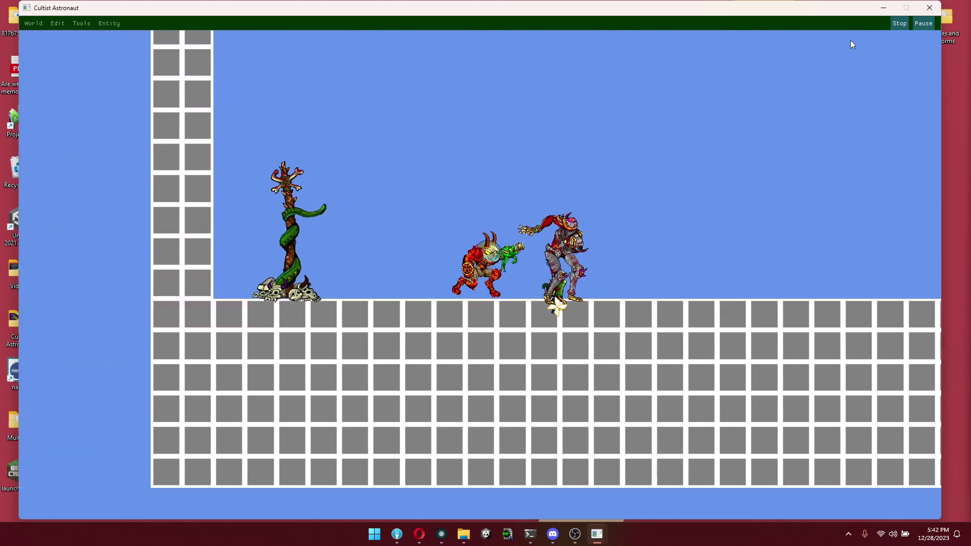
left_click(899, 23)
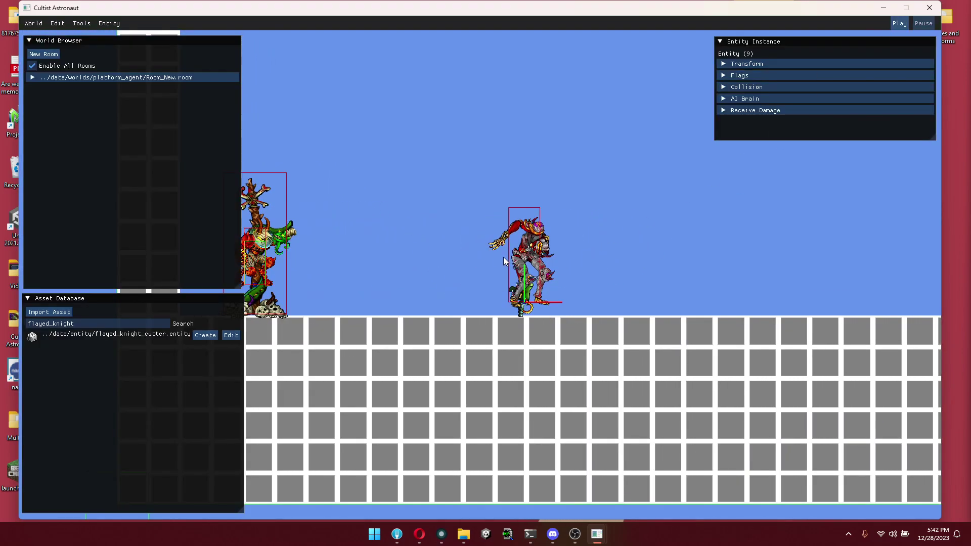
Step: Replace the placed knight cutter with a flayed_cutter_cop instance found by searching for flayed_cutter
key("Delete")
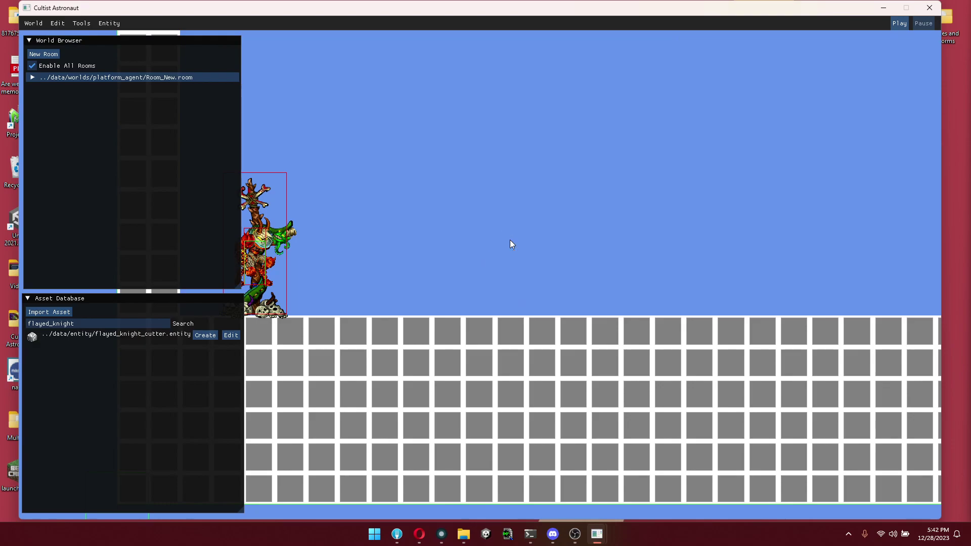
left_click_drag(74, 324, 53, 324)
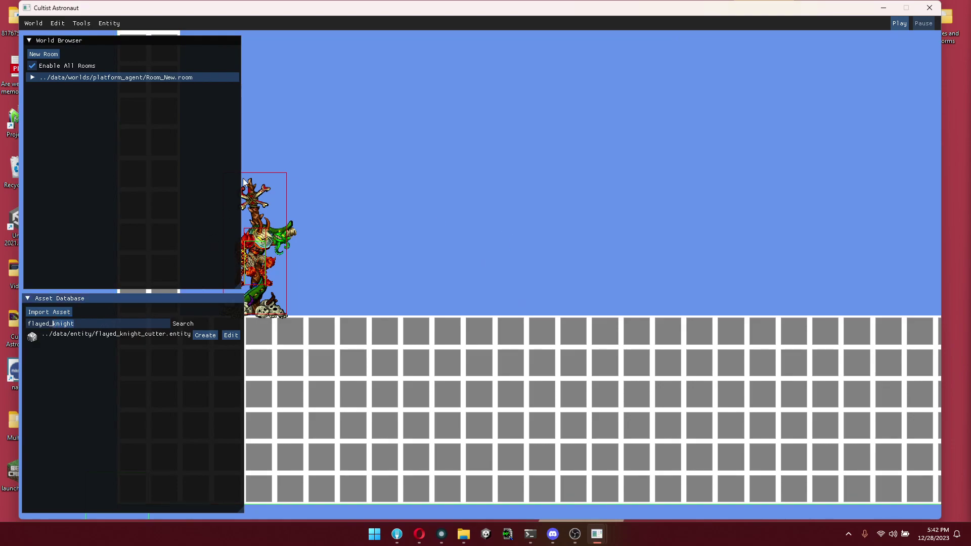
key("BackSpace")
type("cutter")
left_click(204, 336)
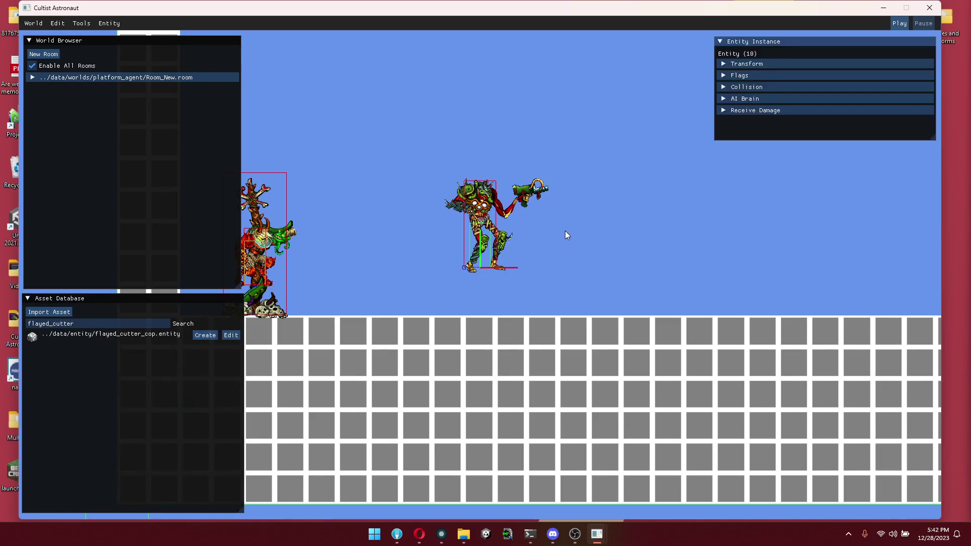
Step: Play-test the level, shooting at the cutter cop from several sides to examine its aiming and firing, and stop the playback
left_click(900, 22)
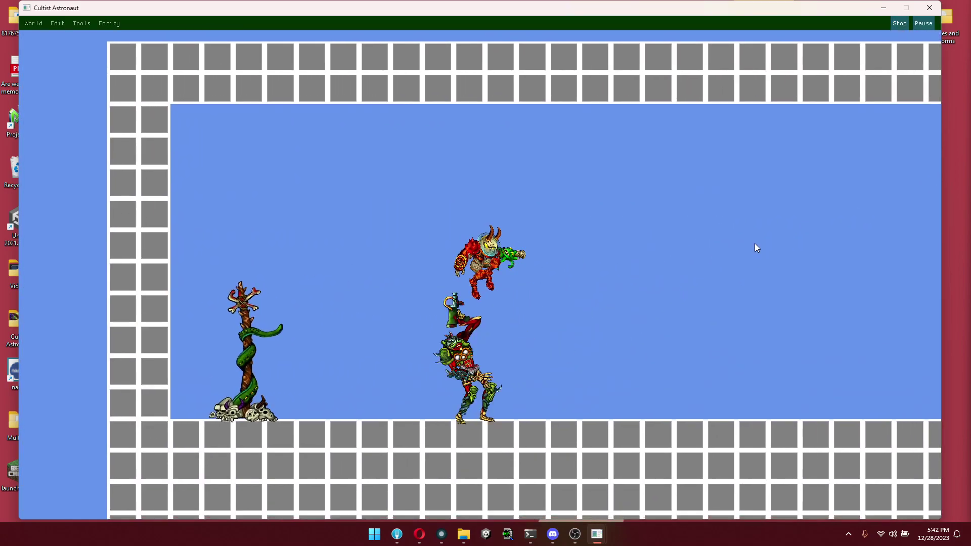
left_click(271, 251)
left_click(212, 263)
left_click(168, 281)
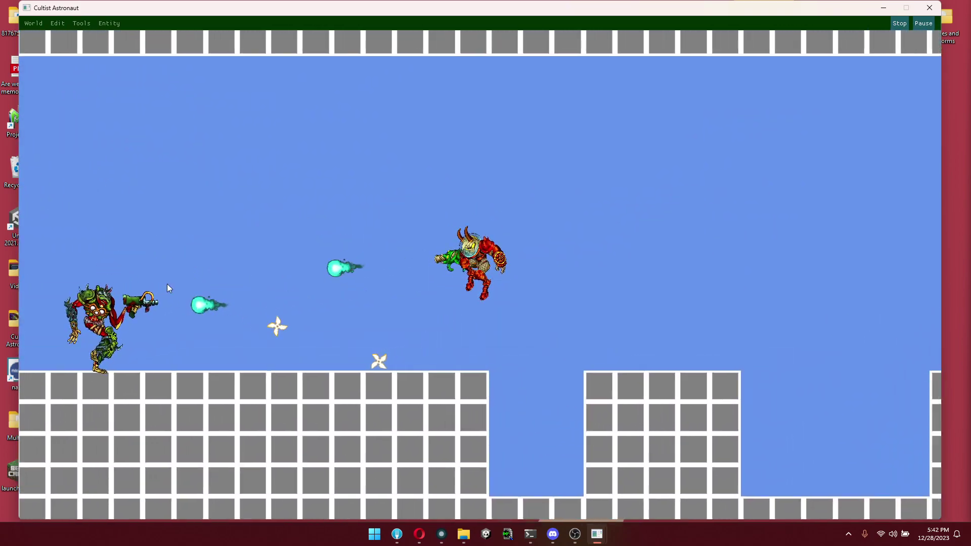
left_click(173, 356)
left_click(226, 426)
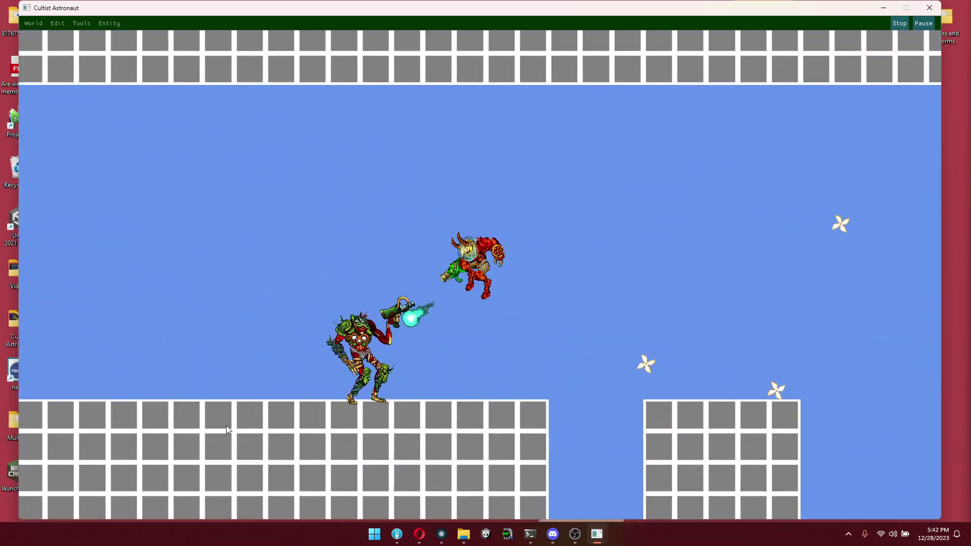
left_click(454, 431)
left_click(607, 283)
left_click(723, 260)
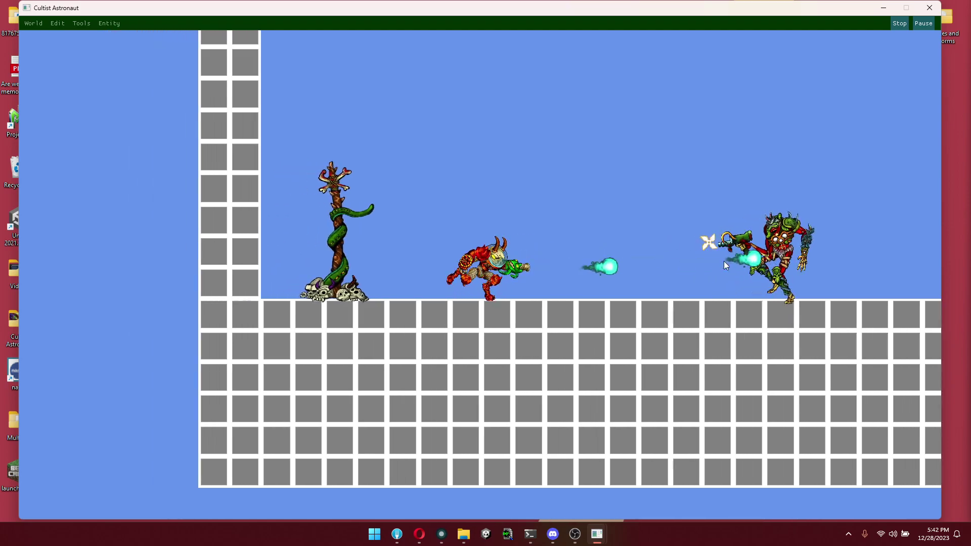
left_click(726, 260)
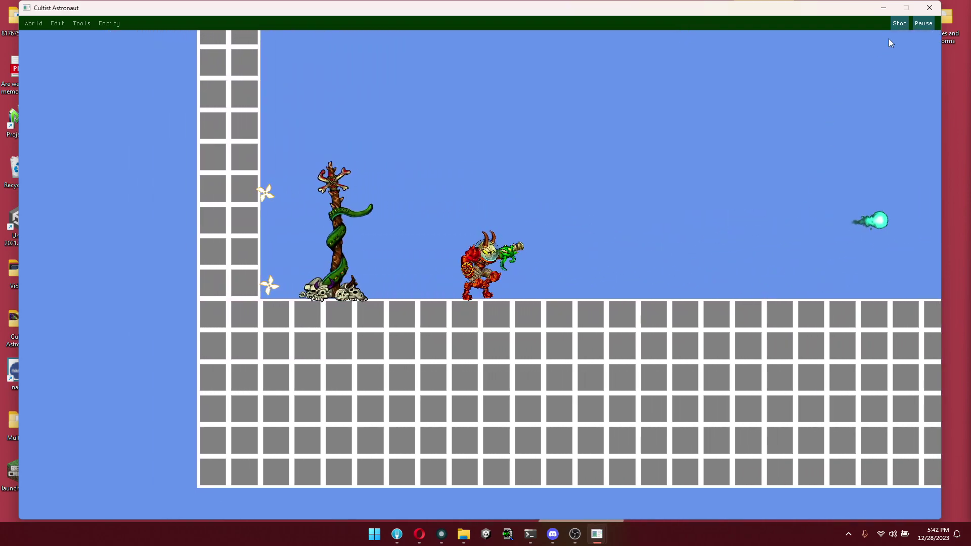
left_click(894, 24)
Step: Place a flayed_knight_cutter instance, move it to the right of the cutter cop, and delete the cutter cop
left_click(55, 324)
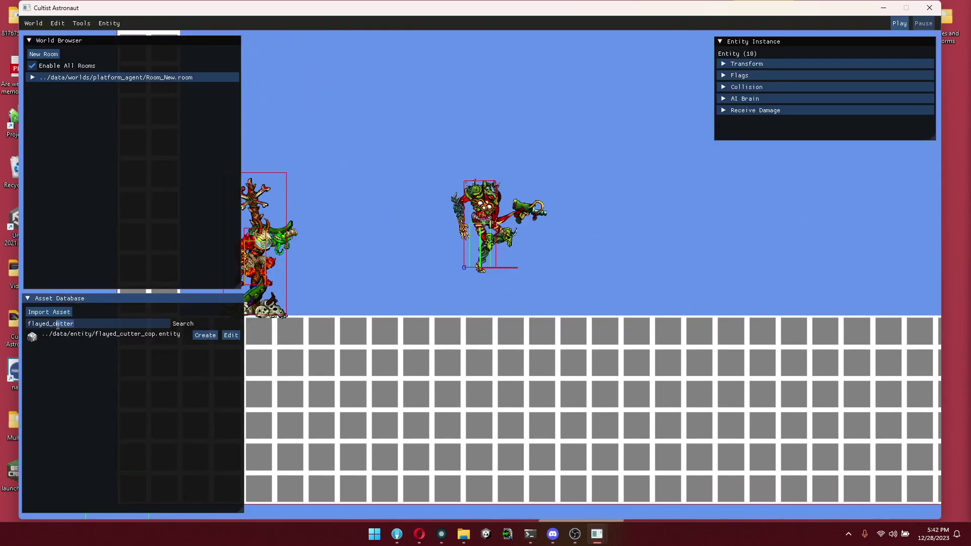
type("knight")
left_click(197, 335)
left_click_drag(504, 270, 666, 256)
left_click(484, 262)
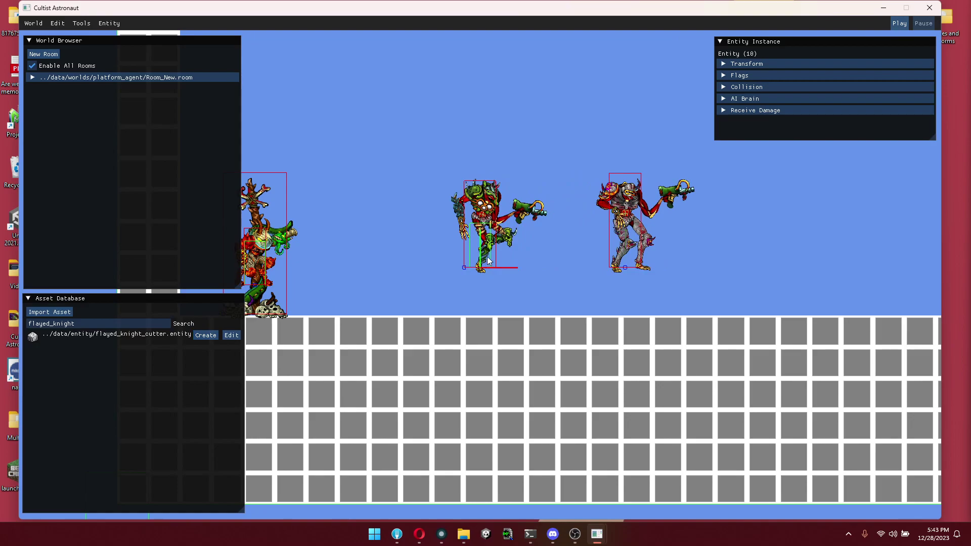
key("Delete")
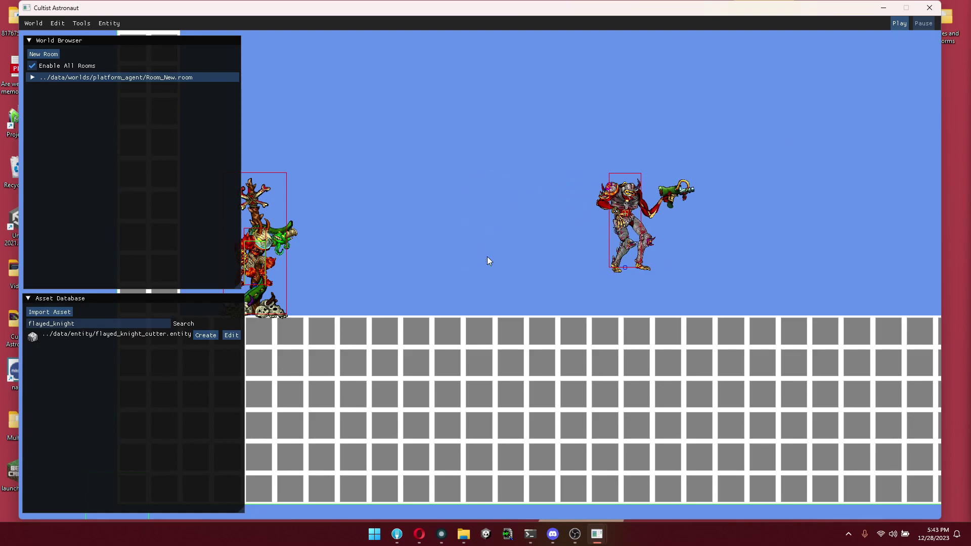
Step: Play-test the level, moving the player past the knight cutter to examine where its shots originate, and stop the playback
left_click(899, 24)
key("space")
key("Right")
key("Left")
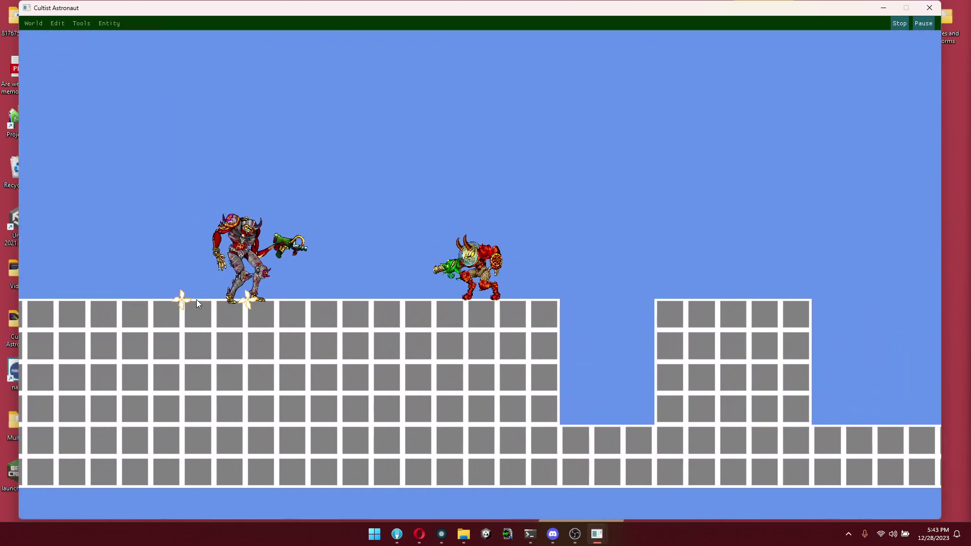
key("Right")
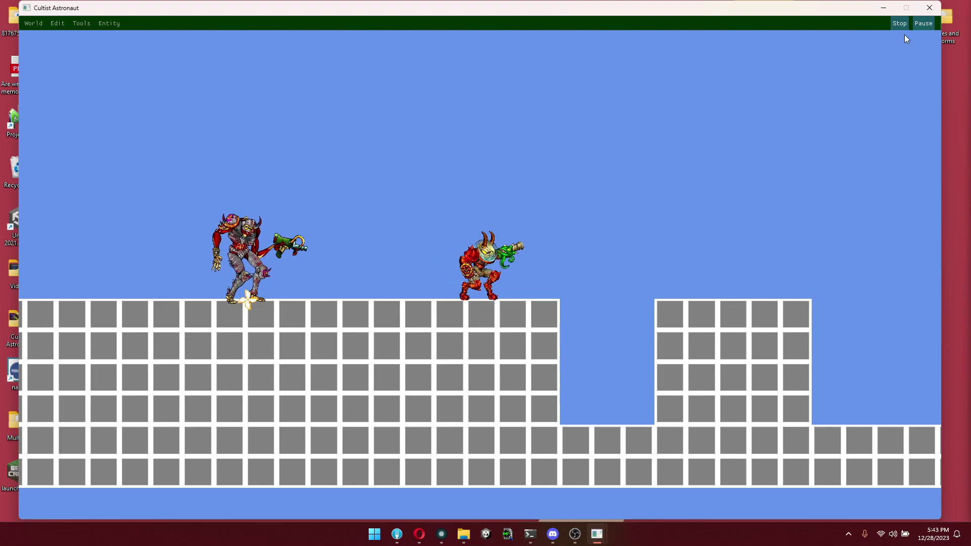
left_click(899, 23)
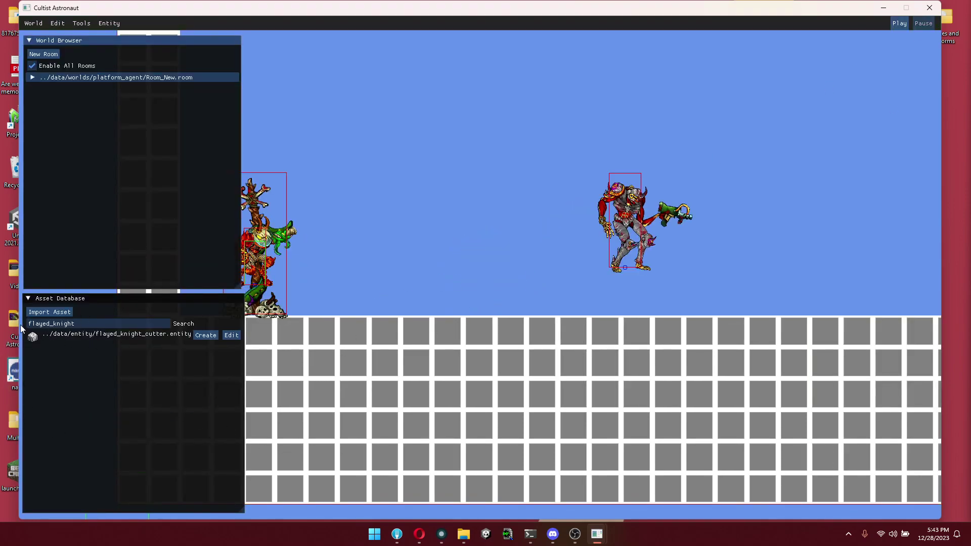
Step: Edit the flayed_knight_cutter entity and set its Bullet Spawn Bone to b_bulletSpawner
left_click(232, 336)
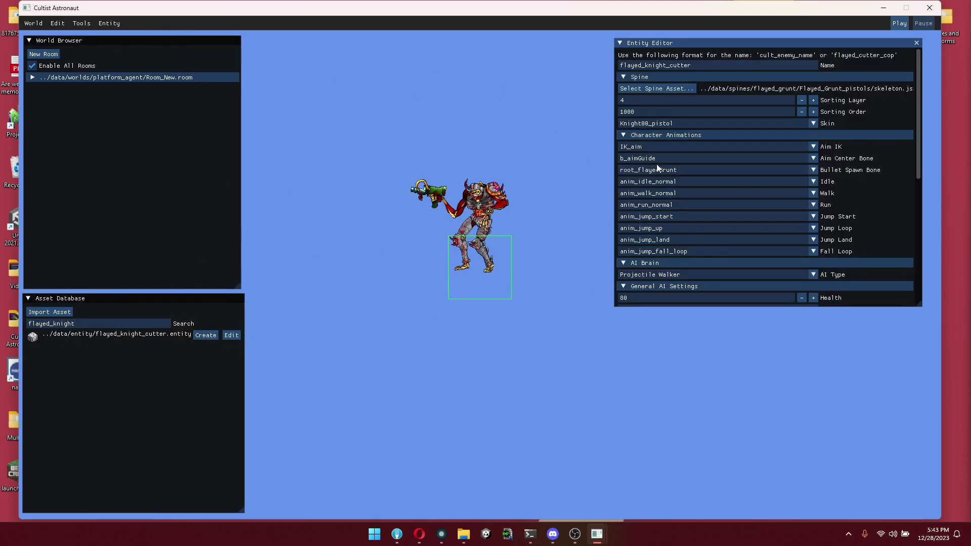
left_click(917, 44)
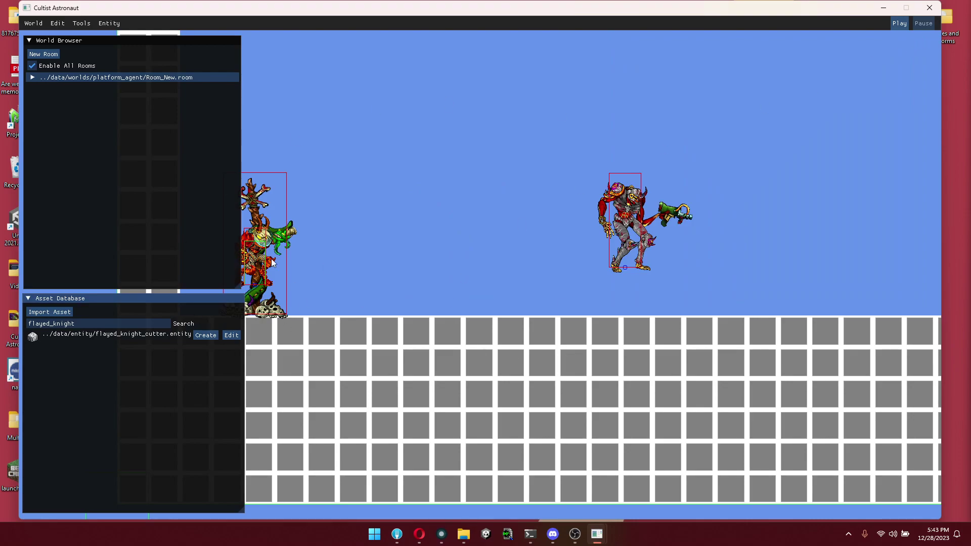
left_click(231, 337)
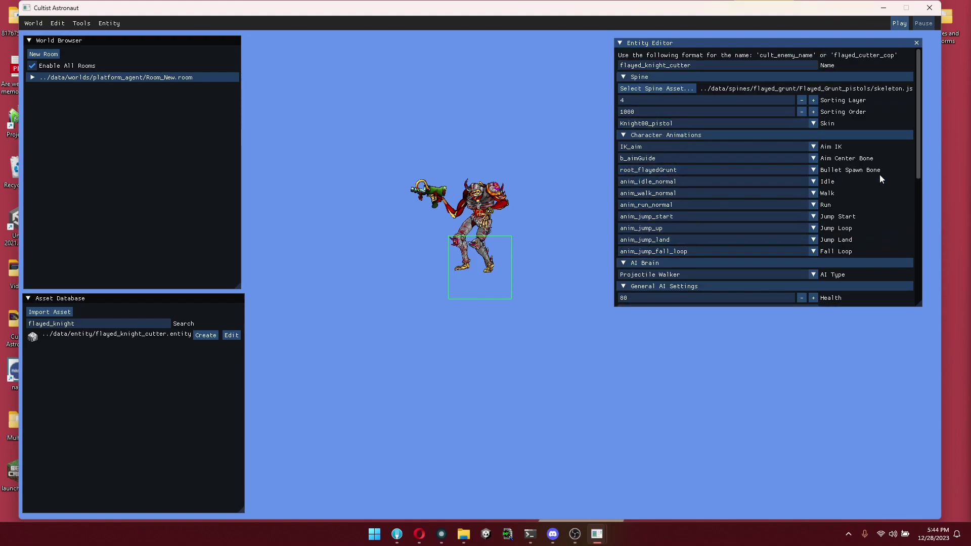
left_click(813, 170)
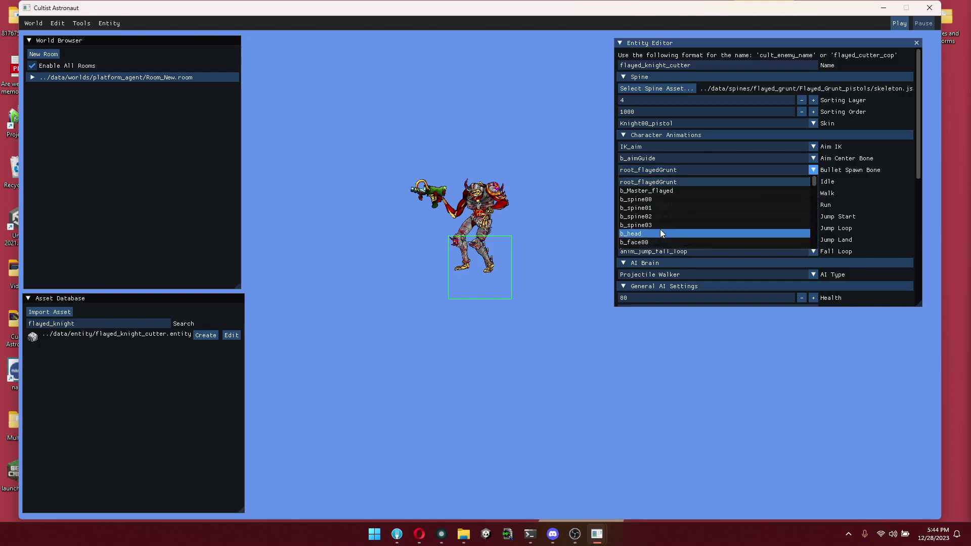
scroll(673, 212, "down", 5)
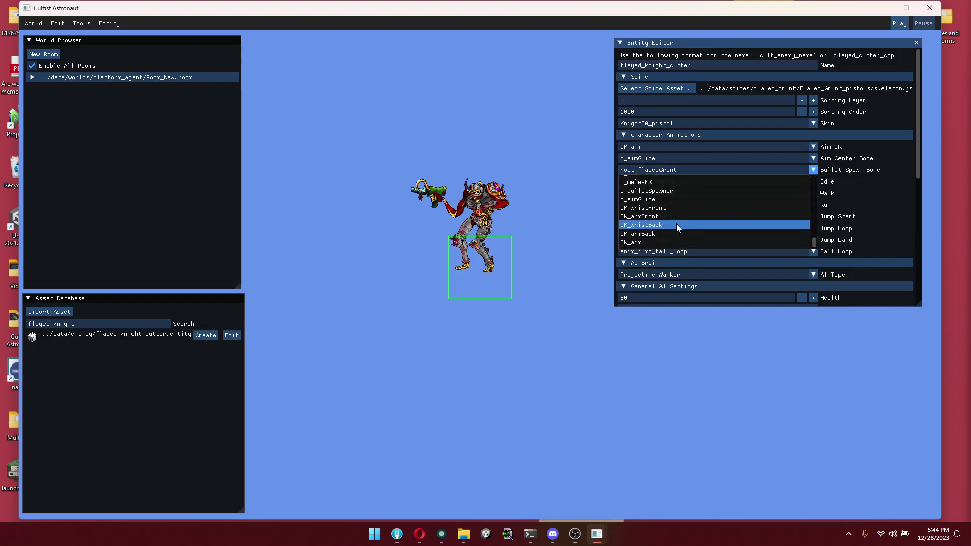
left_click(681, 192)
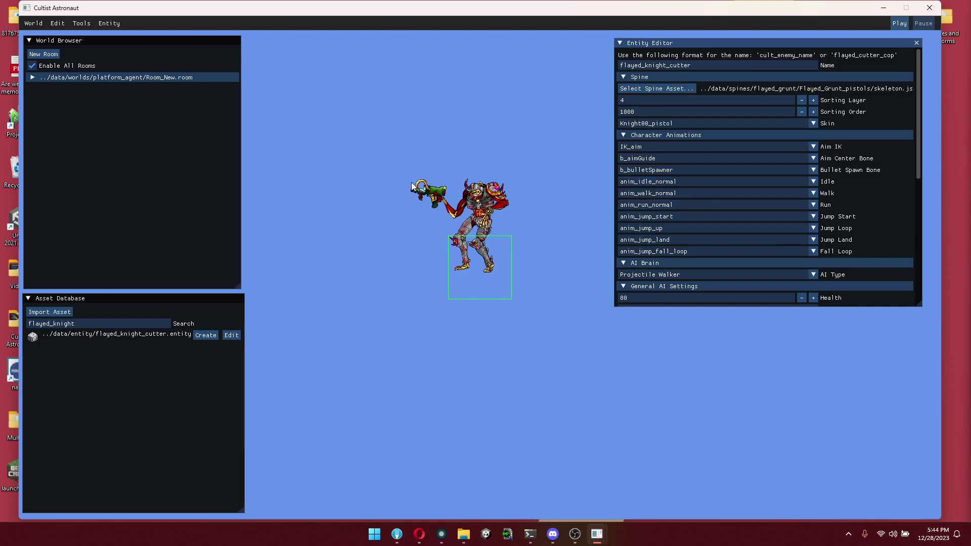
scroll(691, 253, "down", 5)
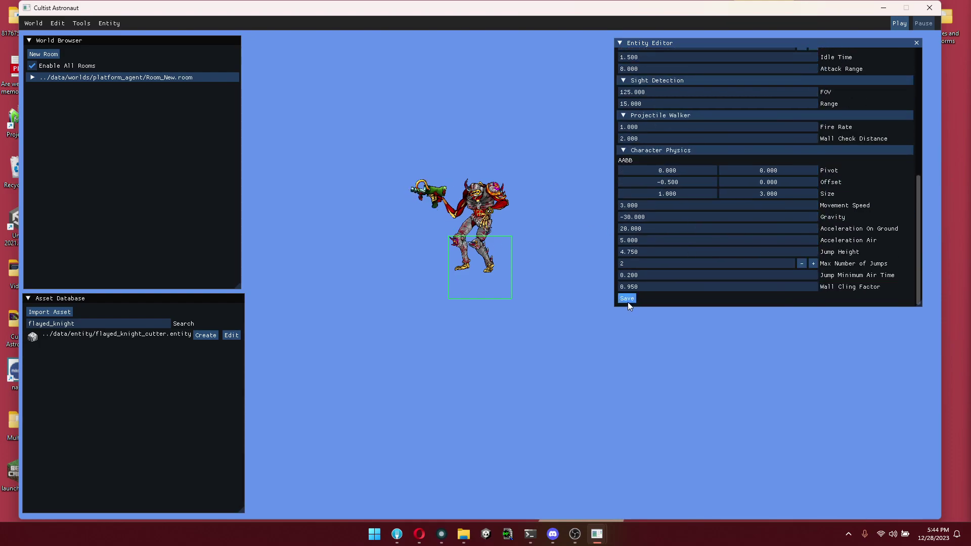
Step: Switch to Fork and examine the uncommitted flayed_knight_cutter.entity file and its id, type and file path in asset.index
left_click(397, 534)
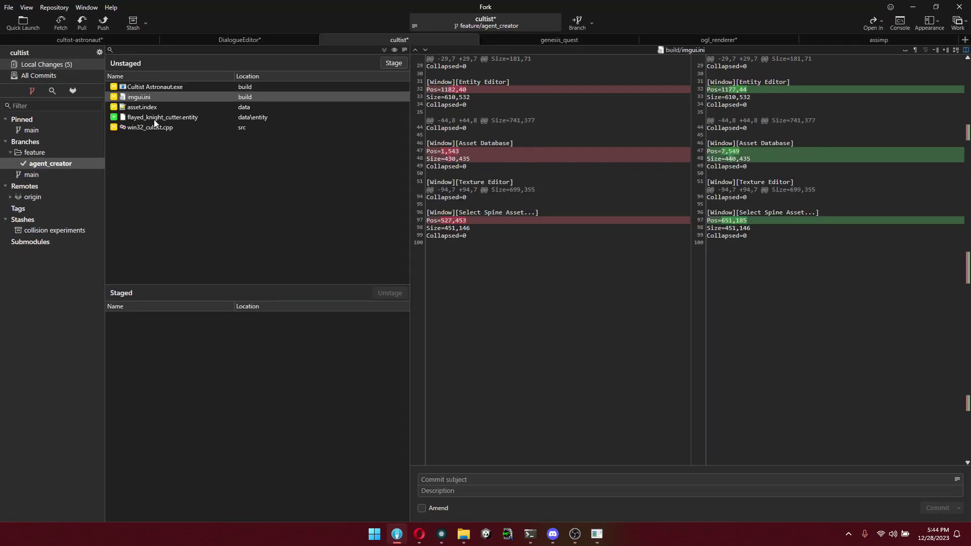
left_click(155, 120)
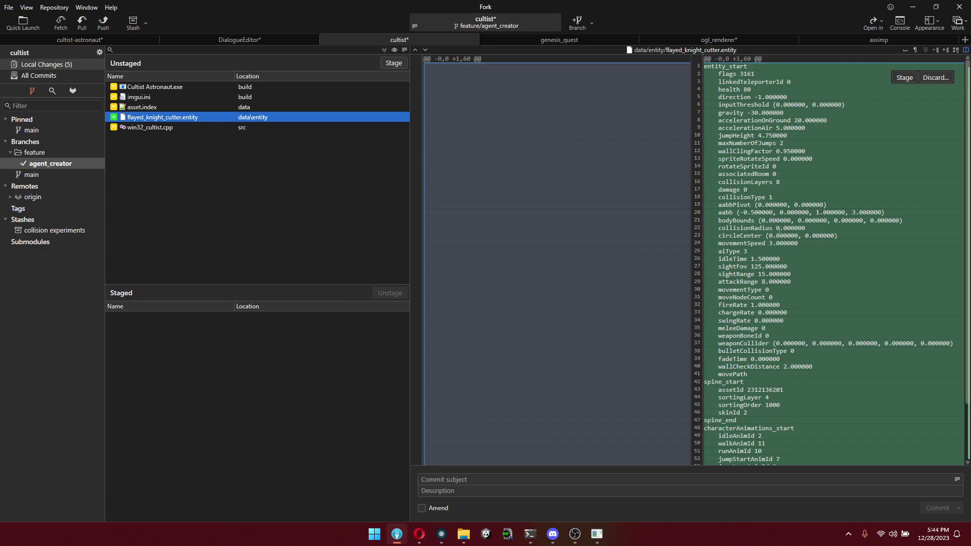
scroll(795, 241, "down", 3)
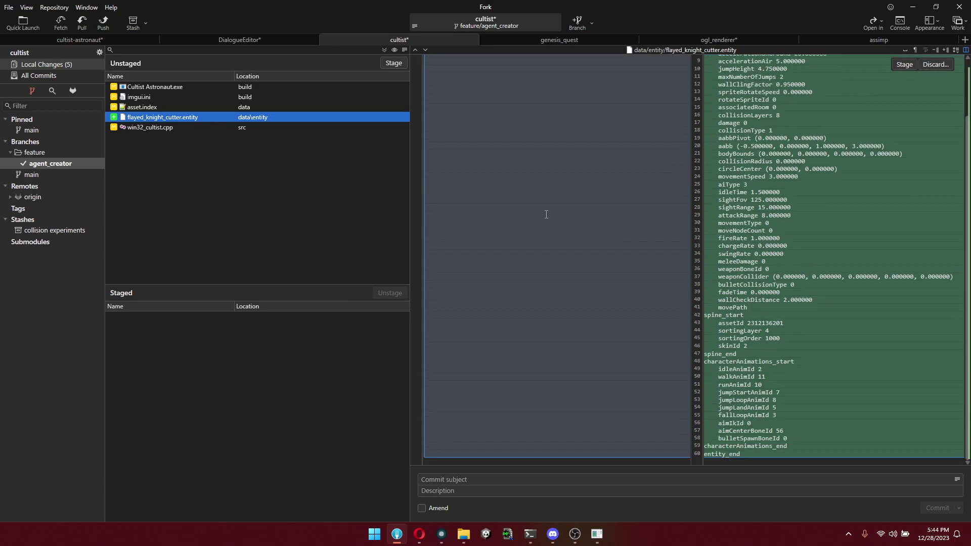
left_click(159, 105)
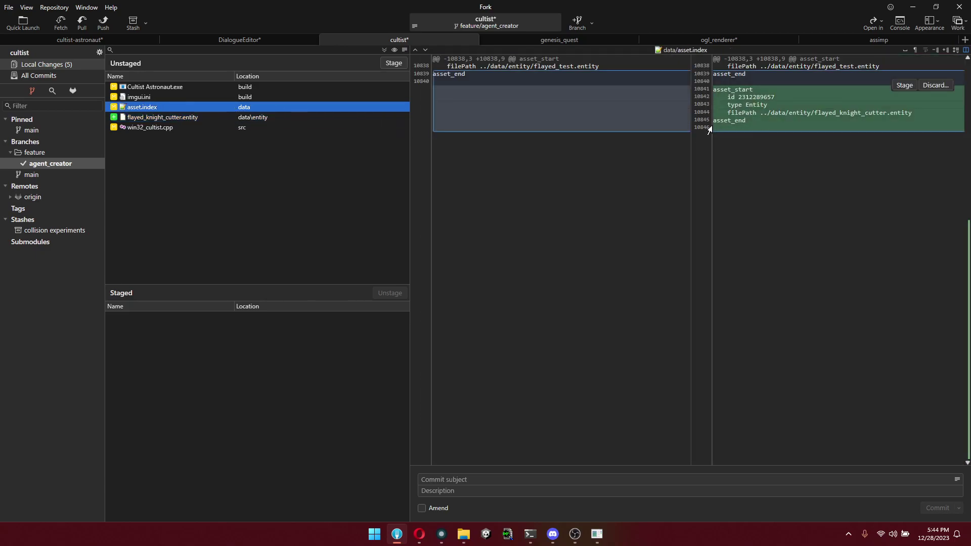
double_click(766, 97)
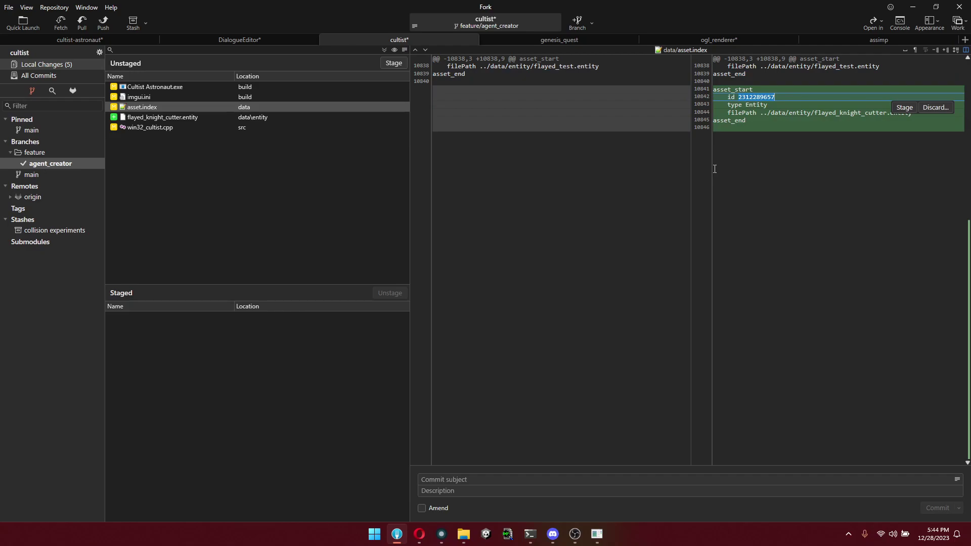
left_click(785, 173)
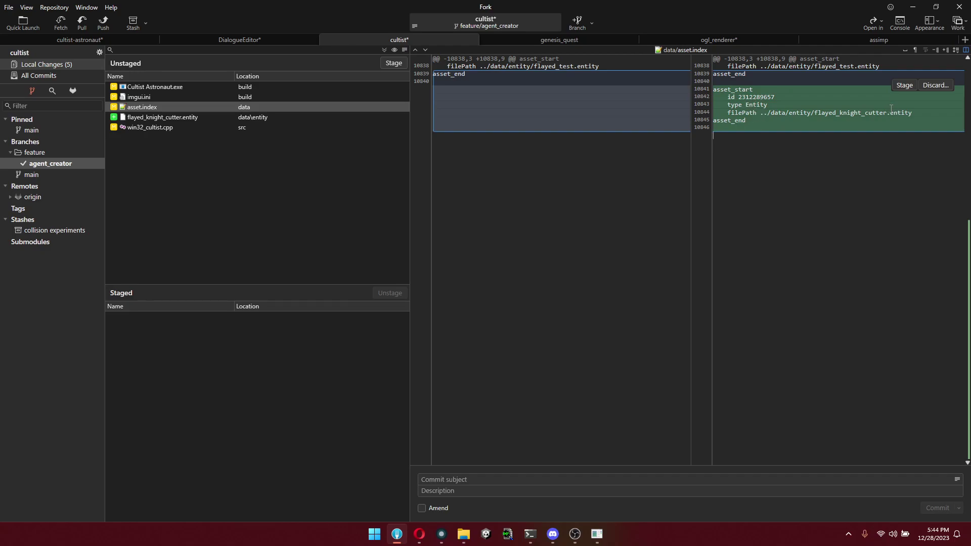
left_click_drag(913, 112, 764, 112)
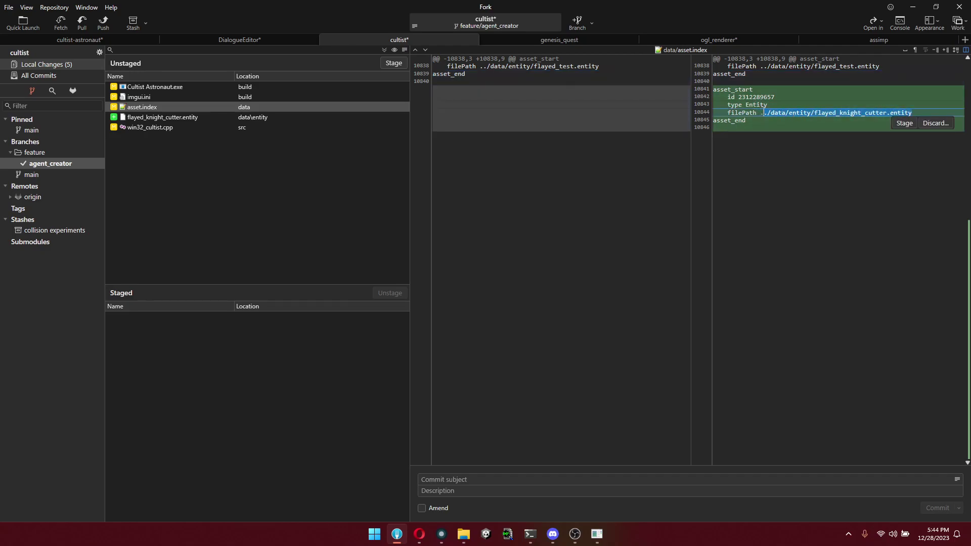
double_click(757, 105)
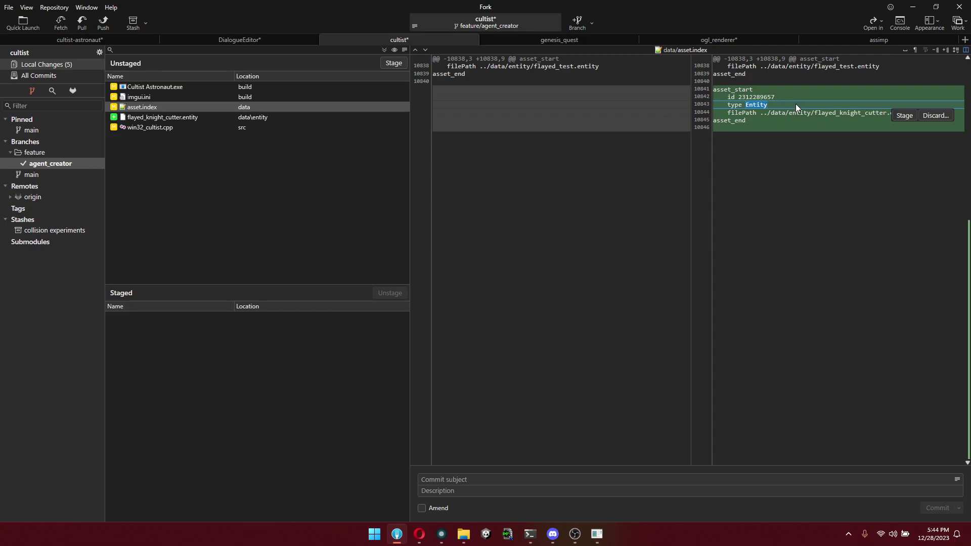
double_click(756, 97)
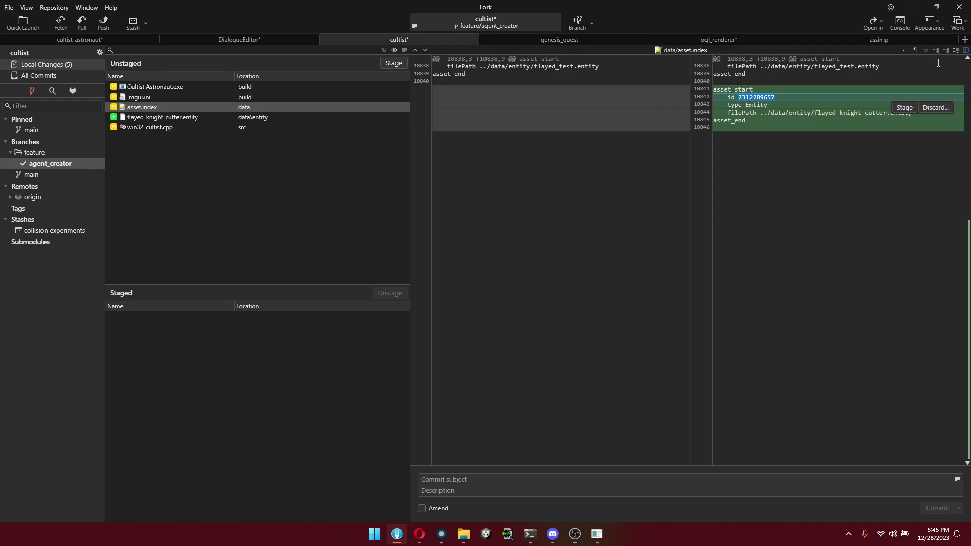
left_click(911, 8)
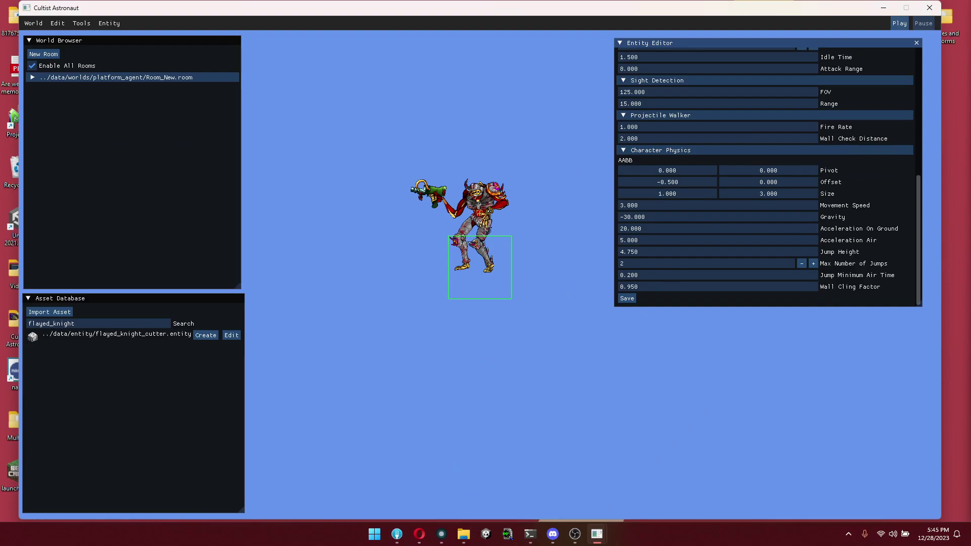
Step: Stage asset.index and flayed_knight_cutter.entity in the cultist repository in Fork
left_click(397, 534)
left_click(148, 108)
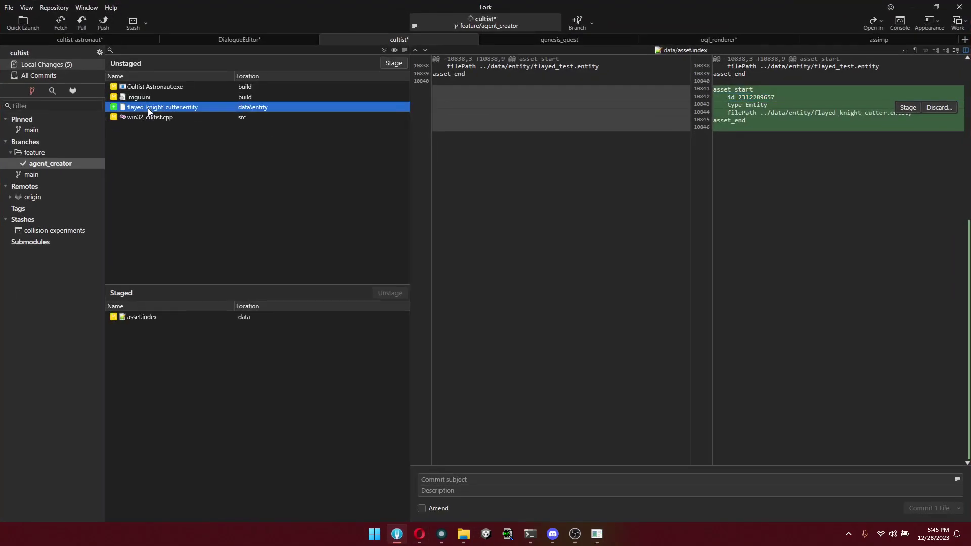
key("Return")
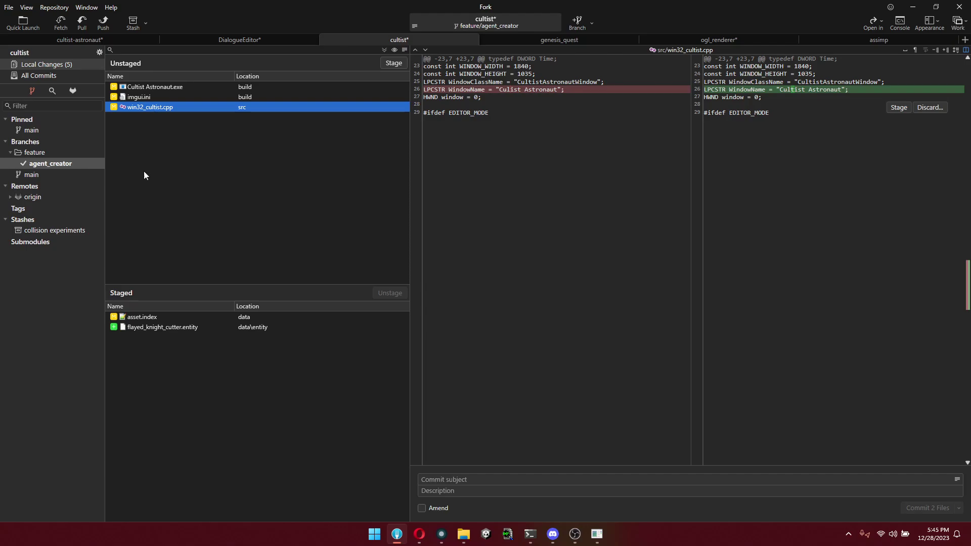
Step: Save the knight cutter entity in the Entity Editor and review its bulletSpawnBoneId change in Fork's diff
left_click(944, 9)
left_click(649, 297)
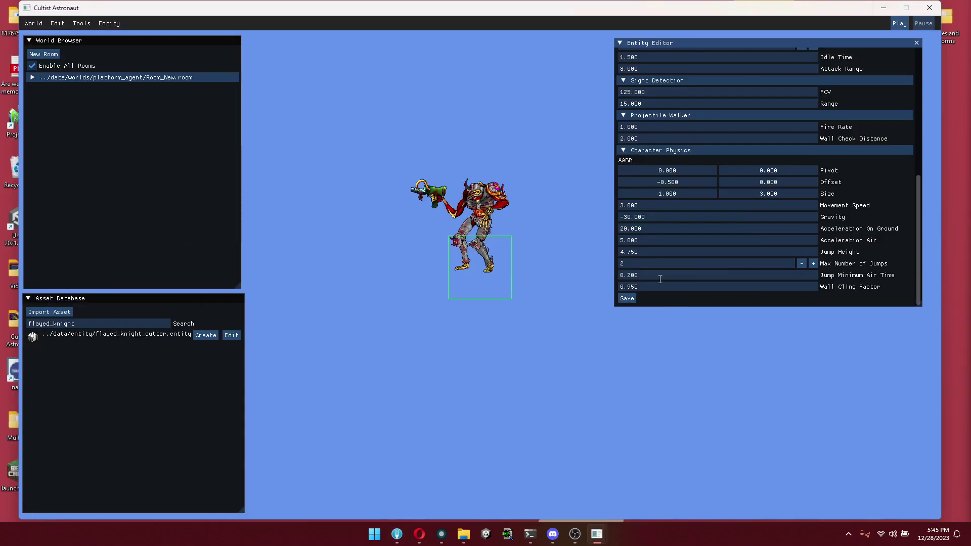
left_click(397, 534)
left_click(163, 107)
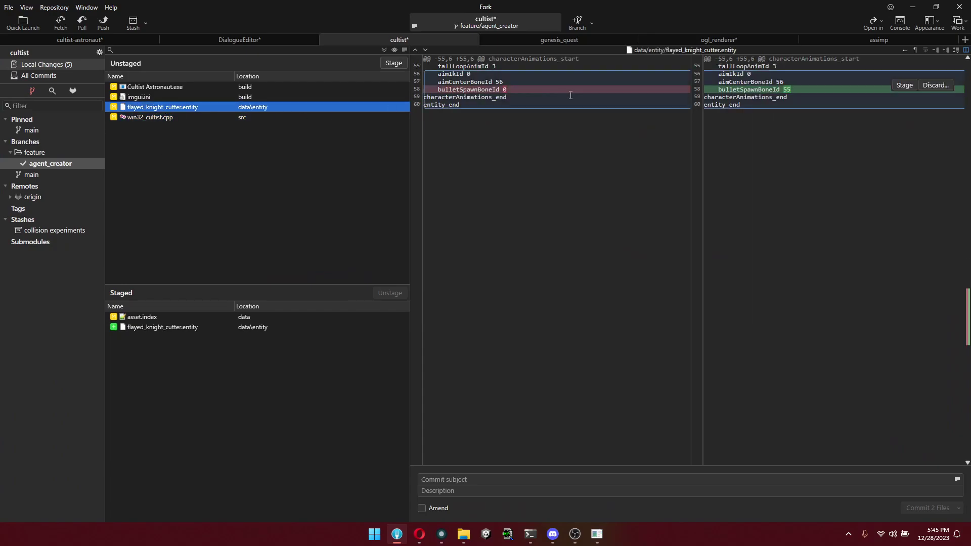
left_click(509, 91)
left_click(488, 203)
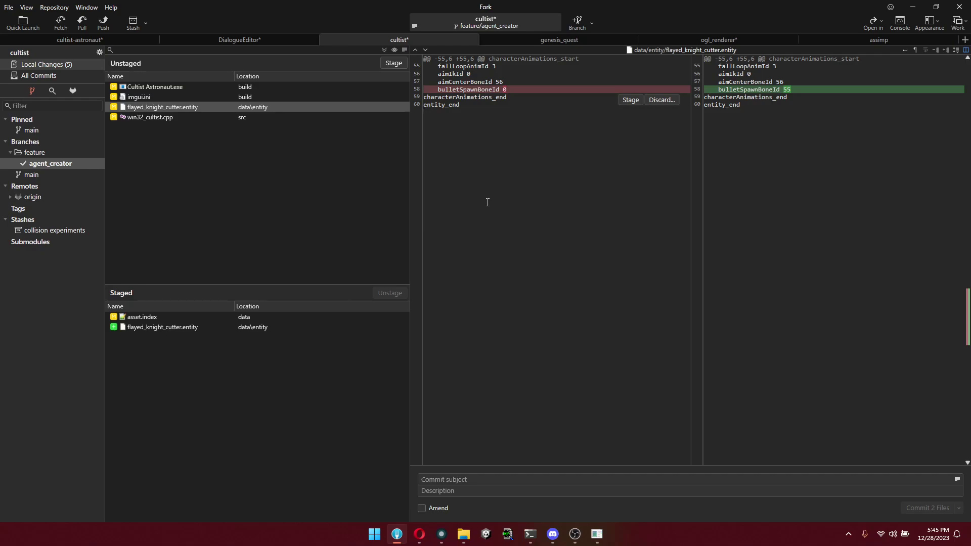
left_click_drag(507, 89, 500, 90)
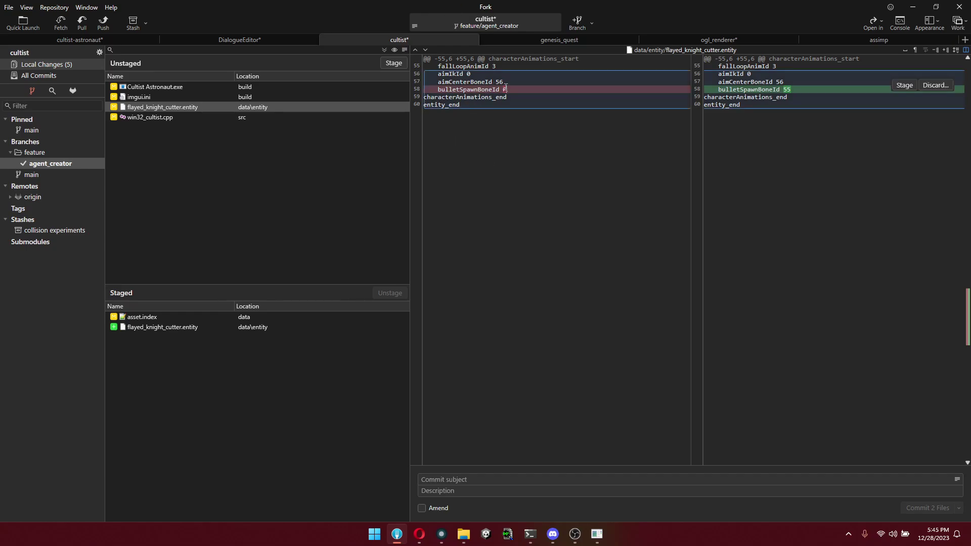
left_click_drag(804, 81, 782, 82)
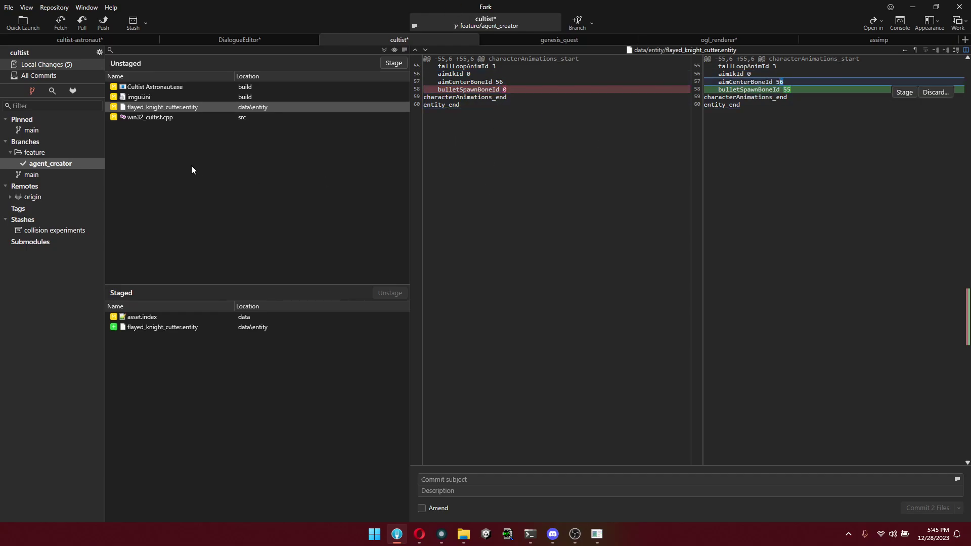
left_click(191, 108)
key("Down")
Step: Return to the game editor, close the entity being edited, and play-test the knight cutter's bullet firing before stopping playback
left_click(913, 7)
left_click(917, 43)
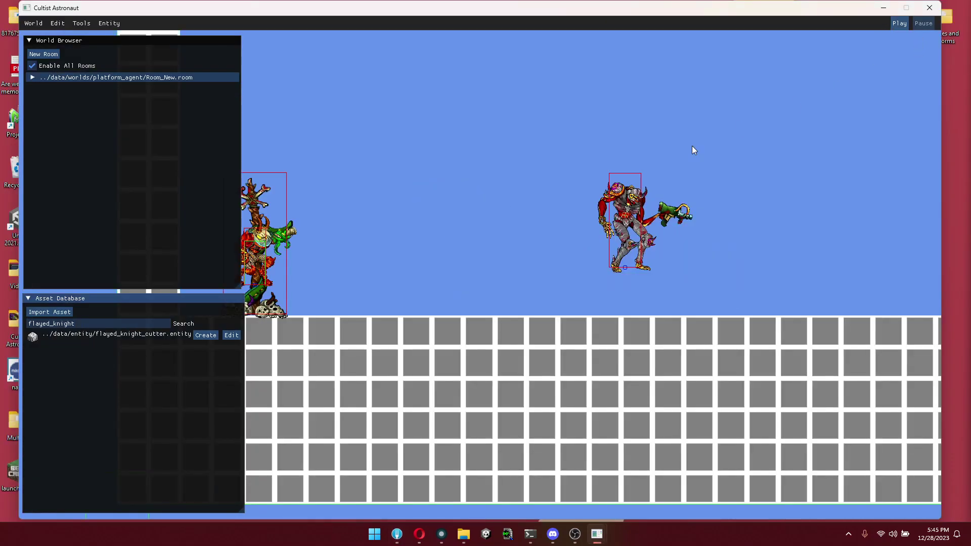
left_click(898, 23)
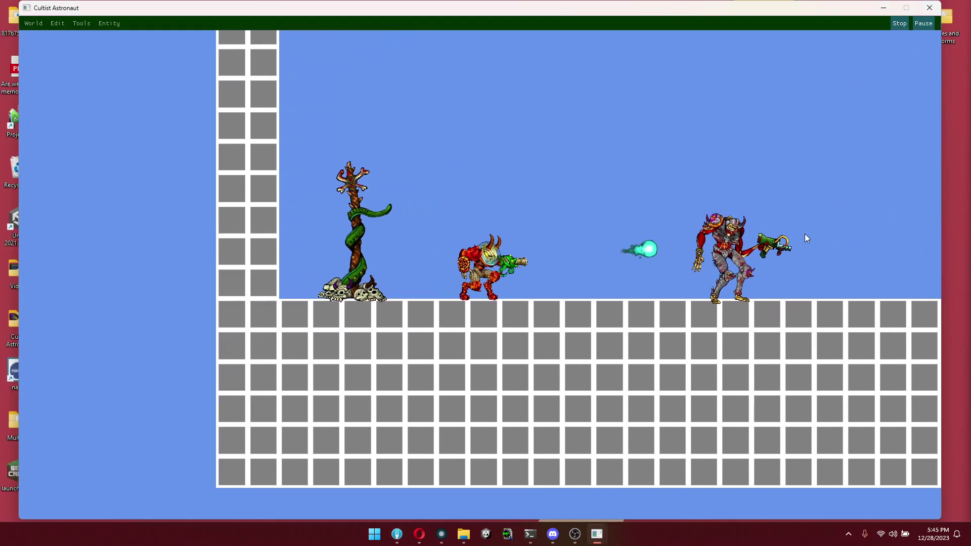
left_click(899, 23)
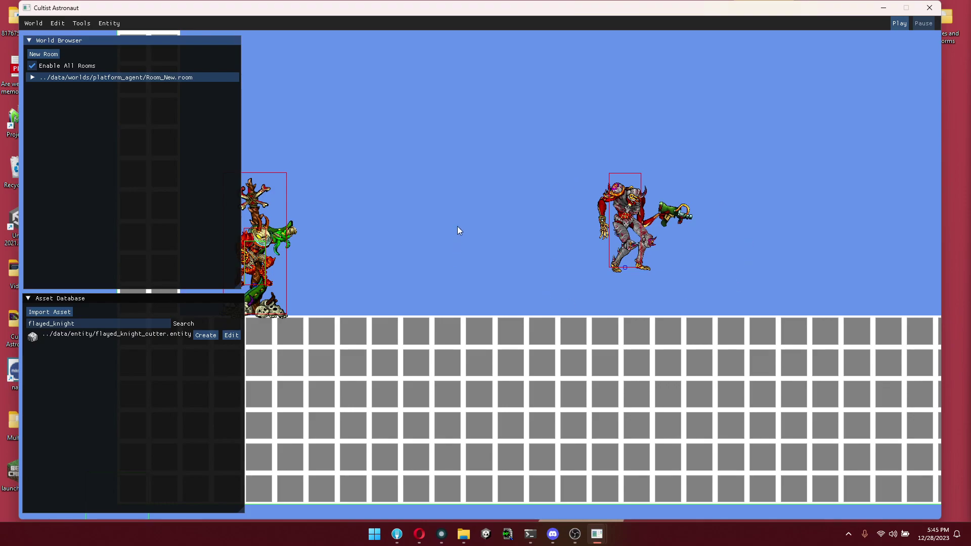
Step: Try to save the world, check the code editor, and abort the program from the assertion error dialog
left_click(29, 24)
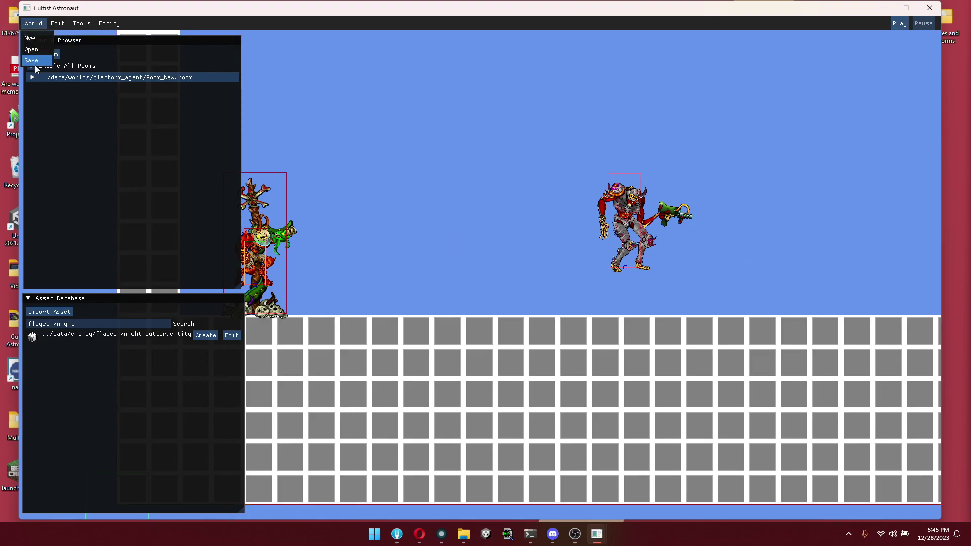
left_click(32, 62)
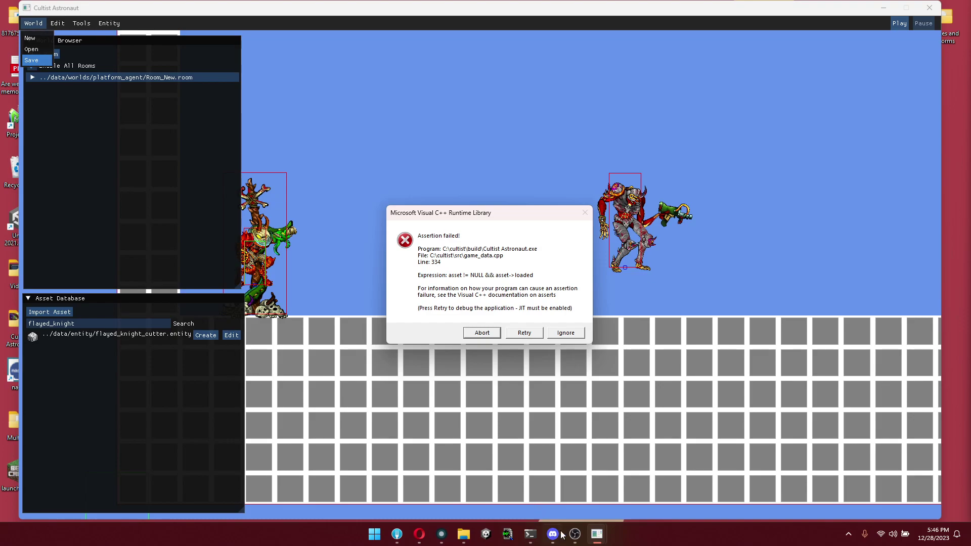
left_click(442, 537)
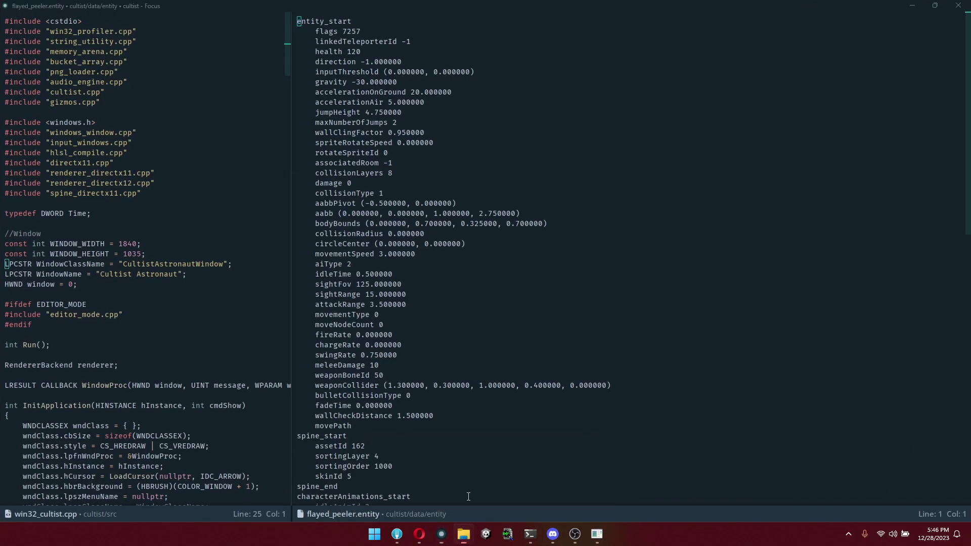
mouse_move(597, 537)
left_click(675, 471)
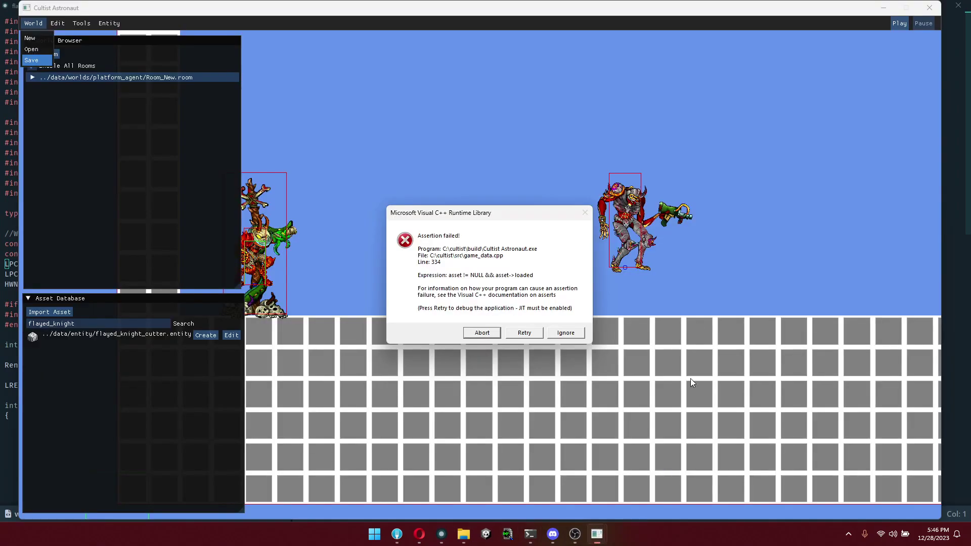
left_click(486, 334)
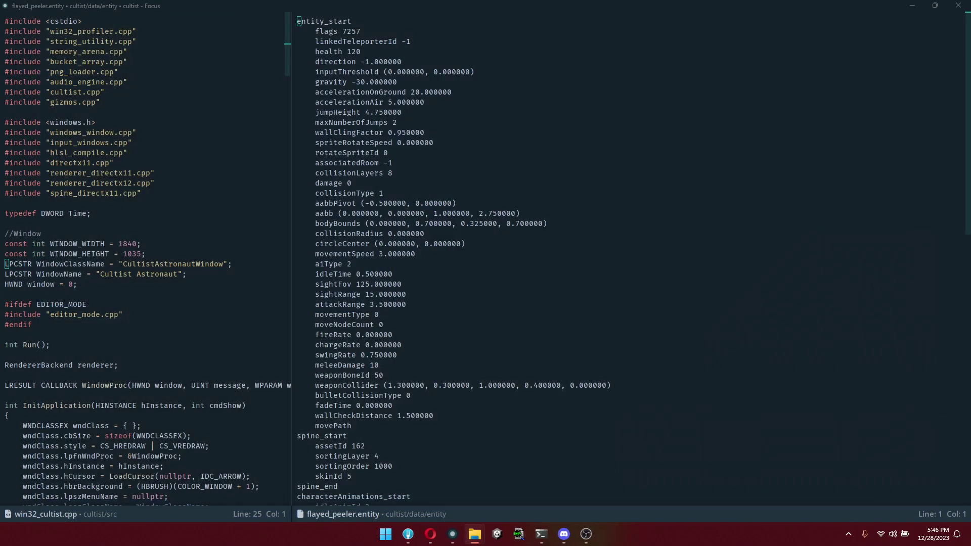
Step: Relaunch the Cultist Astronaut editor, reposition its window, and open the platform_agent world
key("F5")
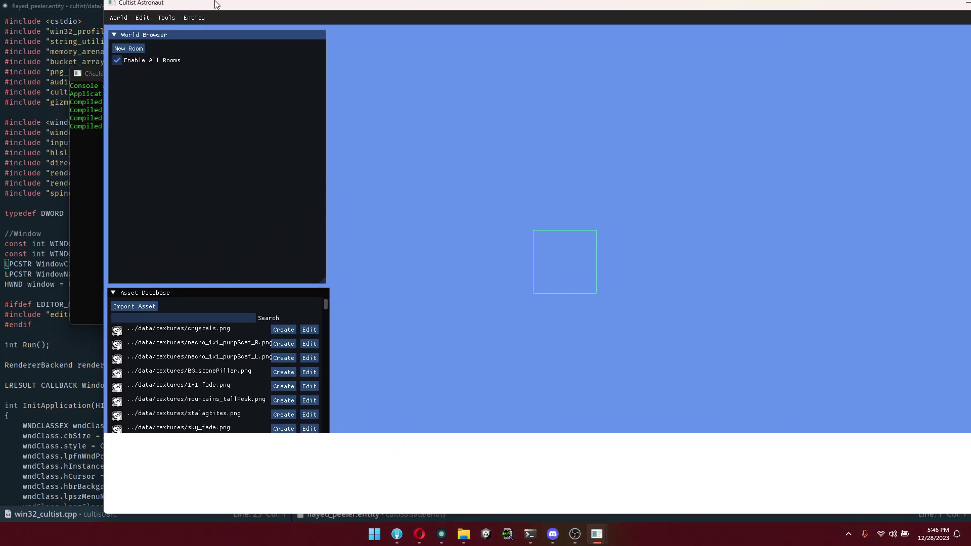
left_click_drag(184, 12, 92, 13)
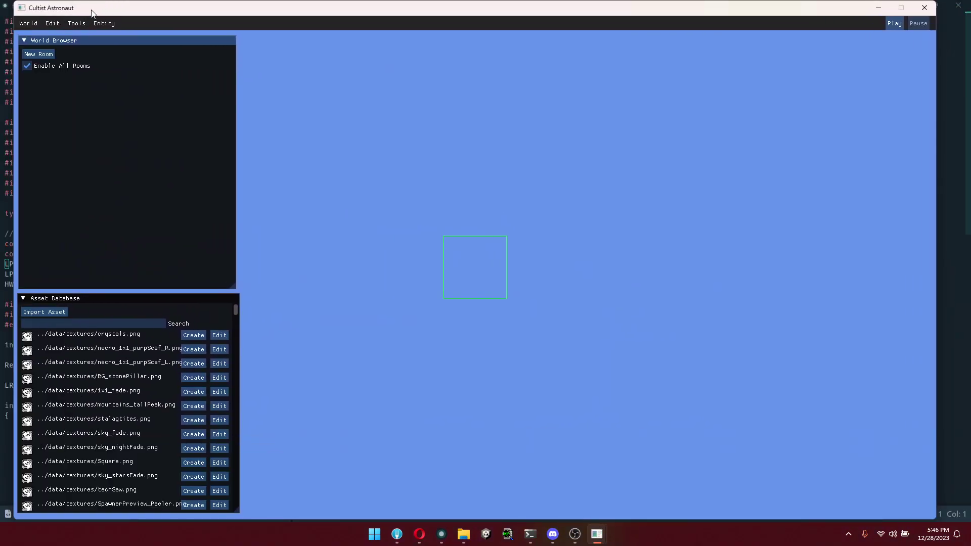
left_click(28, 25)
left_click(38, 50)
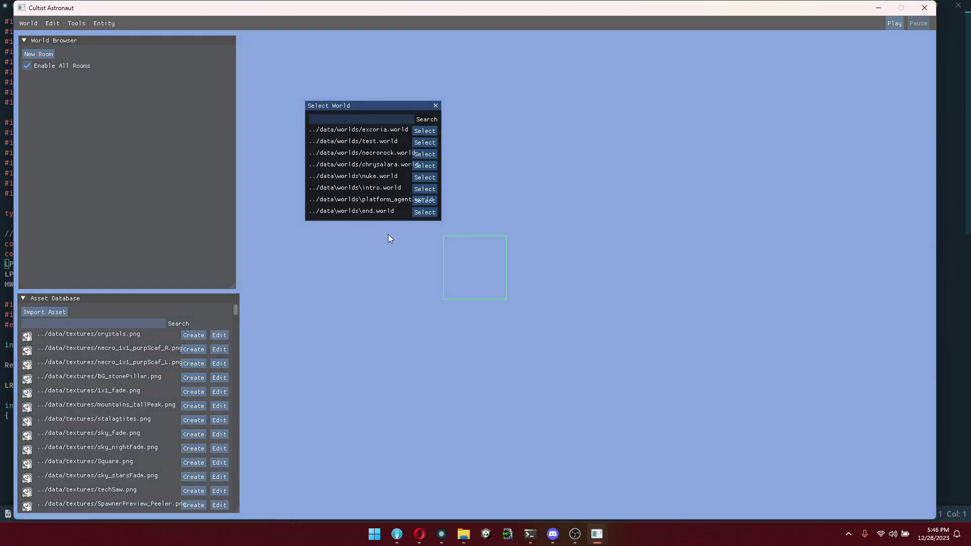
left_click(429, 201)
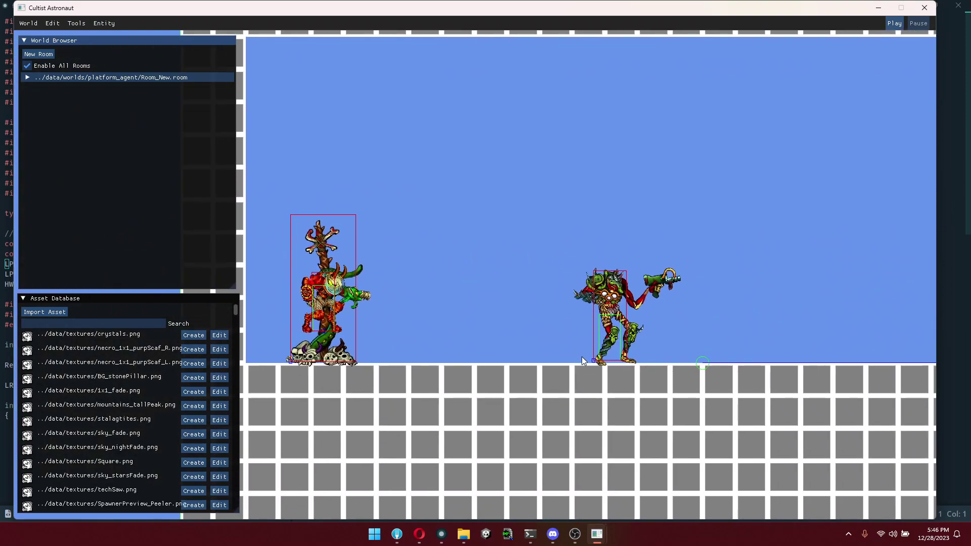
Step: Delete the enemy standing on the floor and place a flayed_knight_cutter entity in the room just above the ground
left_click(694, 355)
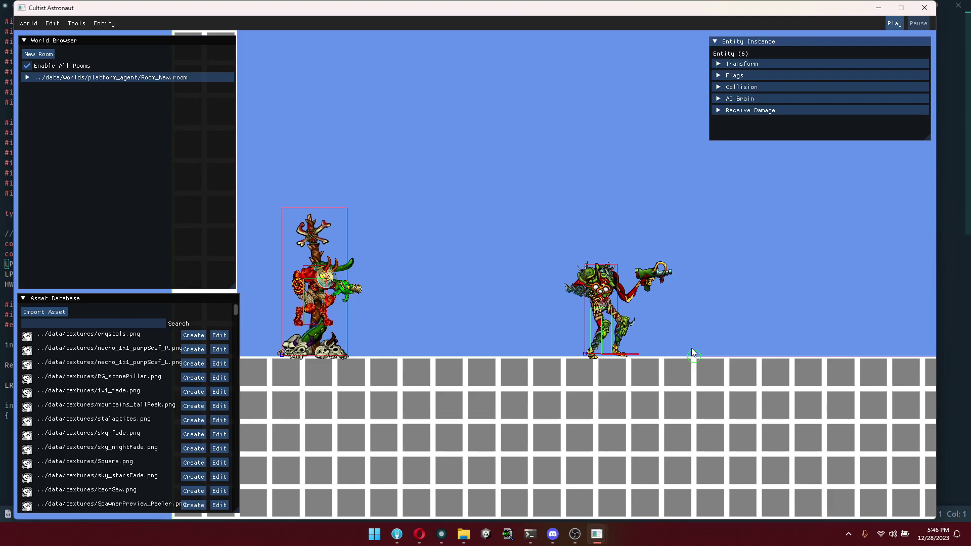
key("Delete")
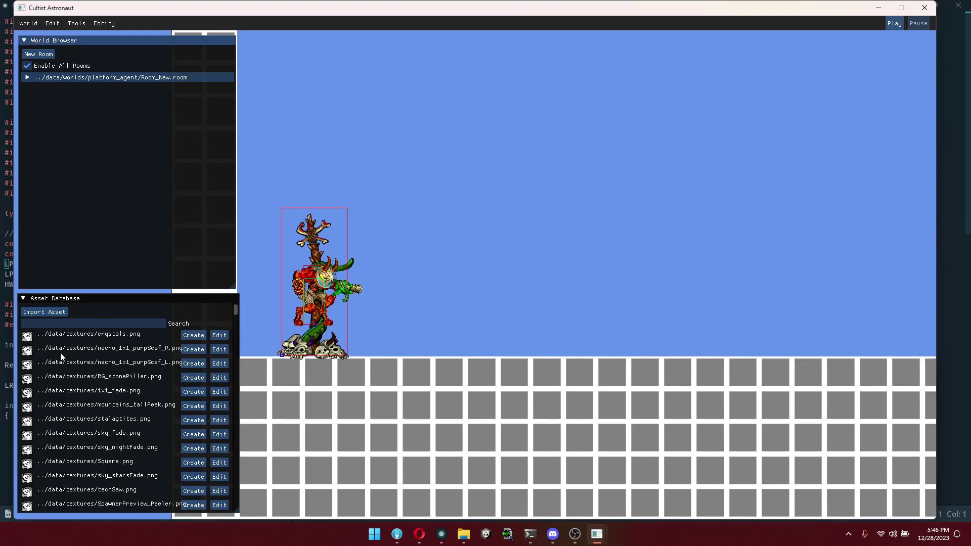
left_click(65, 323)
type("flayed_")
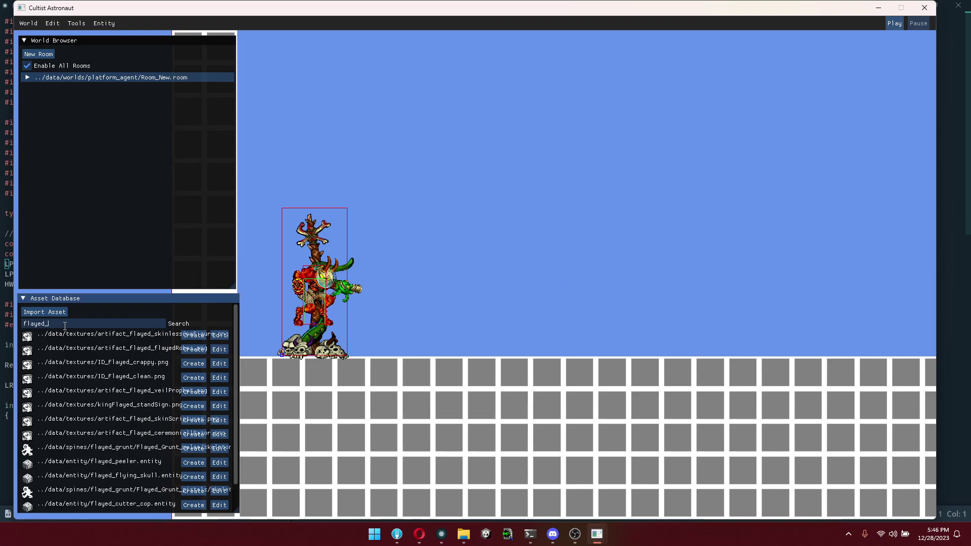
type("knight")
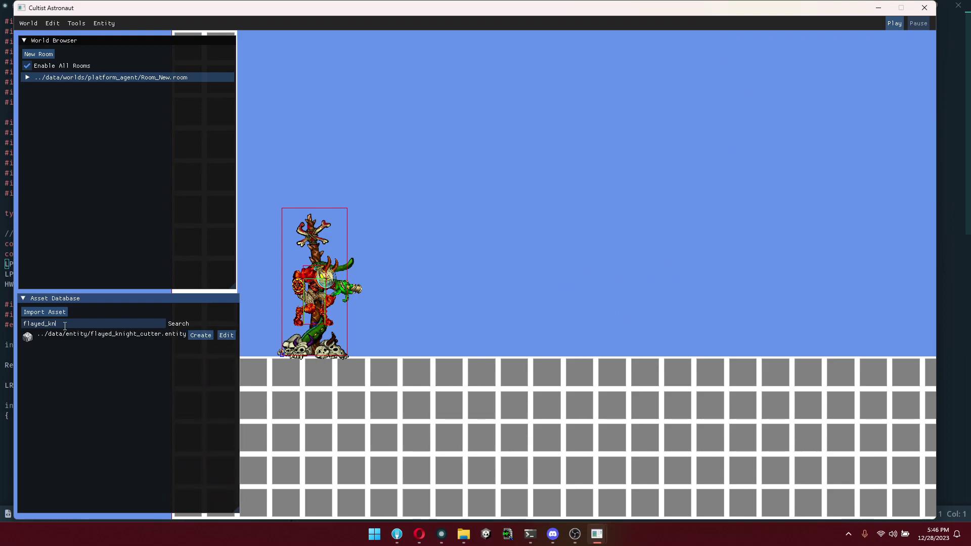
left_click(198, 336)
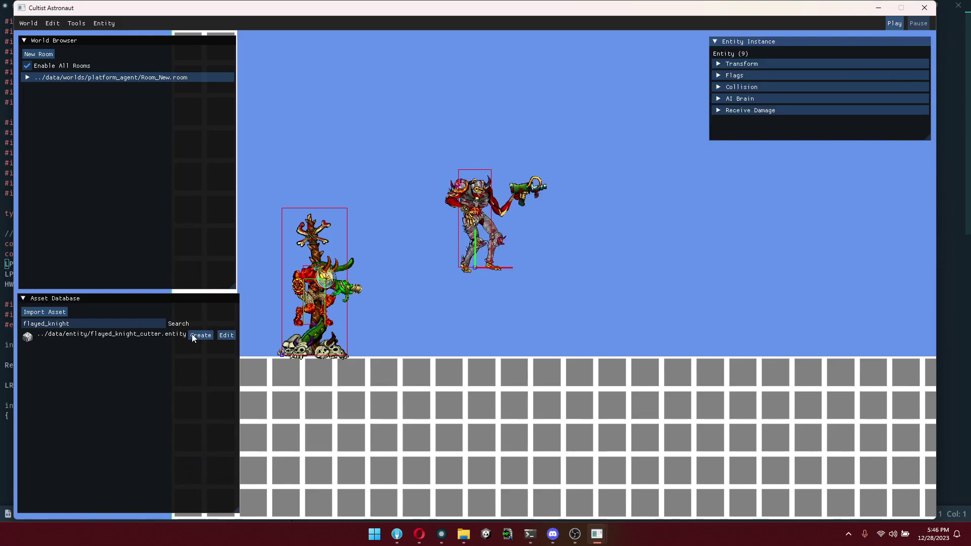
left_click_drag(501, 268, 597, 309)
Step: Play-test the world, running and jumping around the knight cutter to observe its pursuit and projectile attacks
left_click(895, 24)
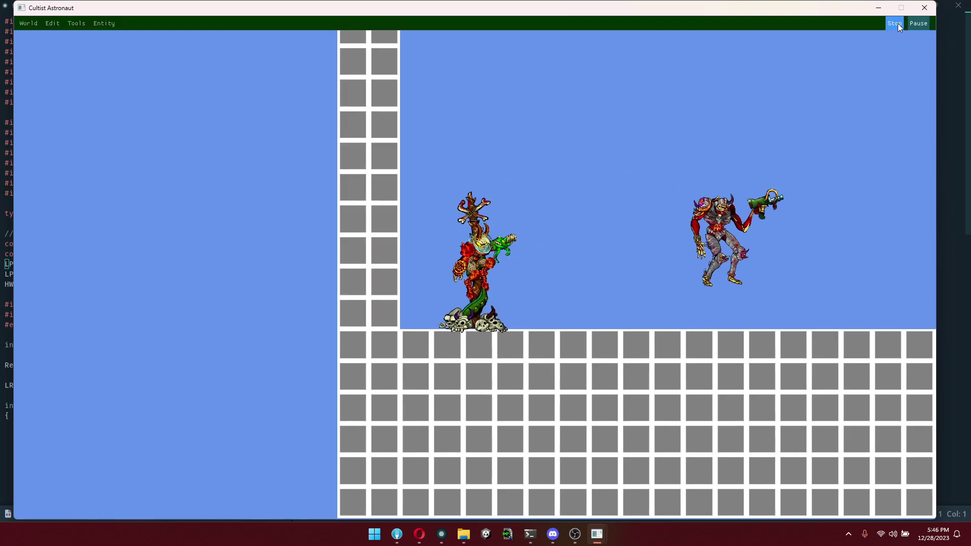
key("d")
key("space")
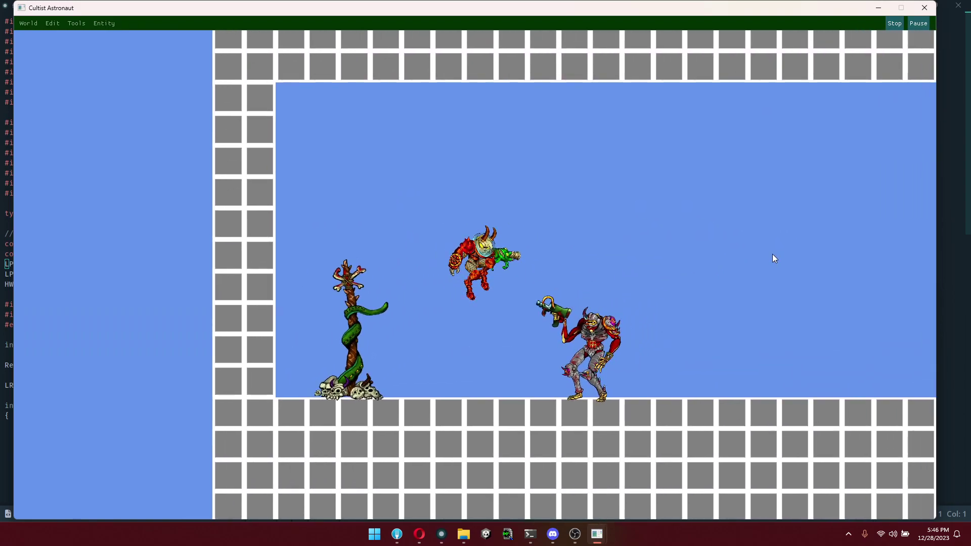
key("d")
key("space")
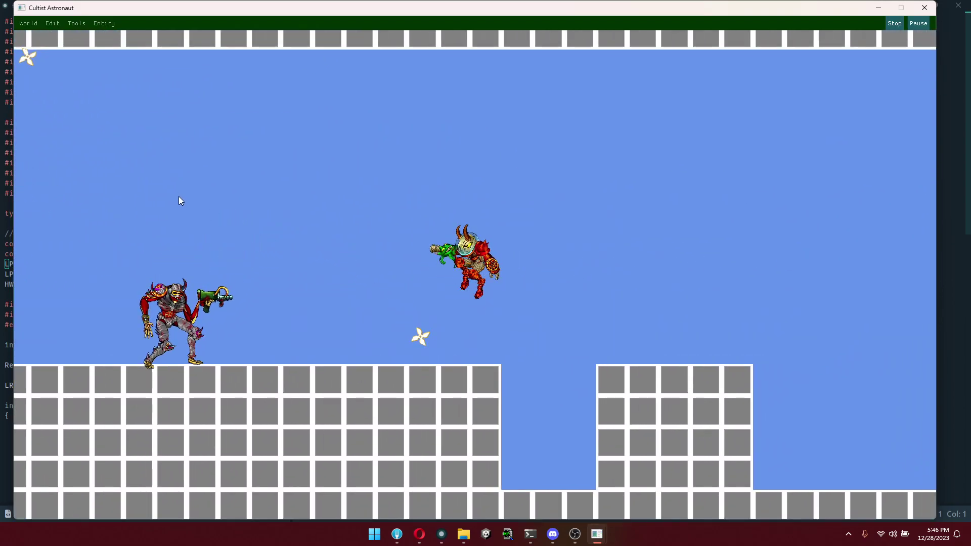
key("space")
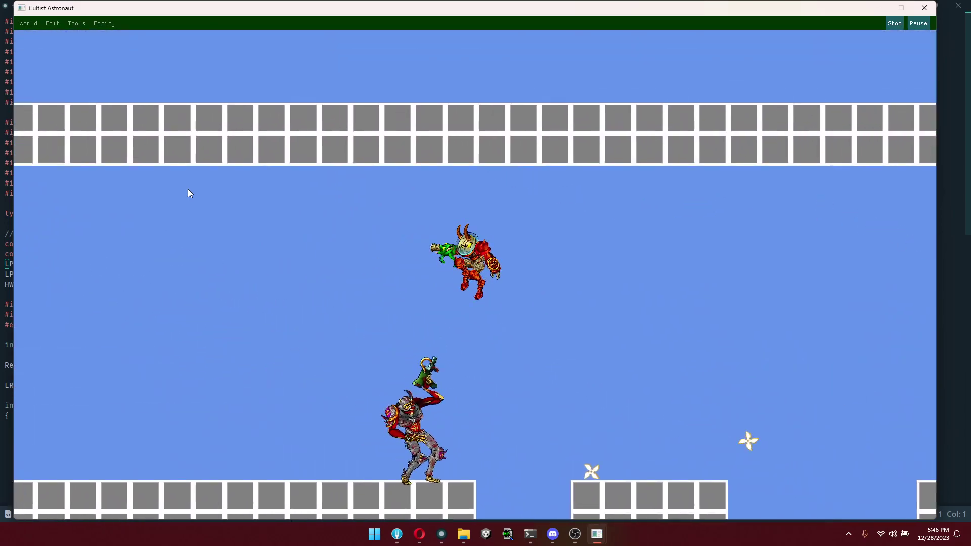
key("d")
key("a")
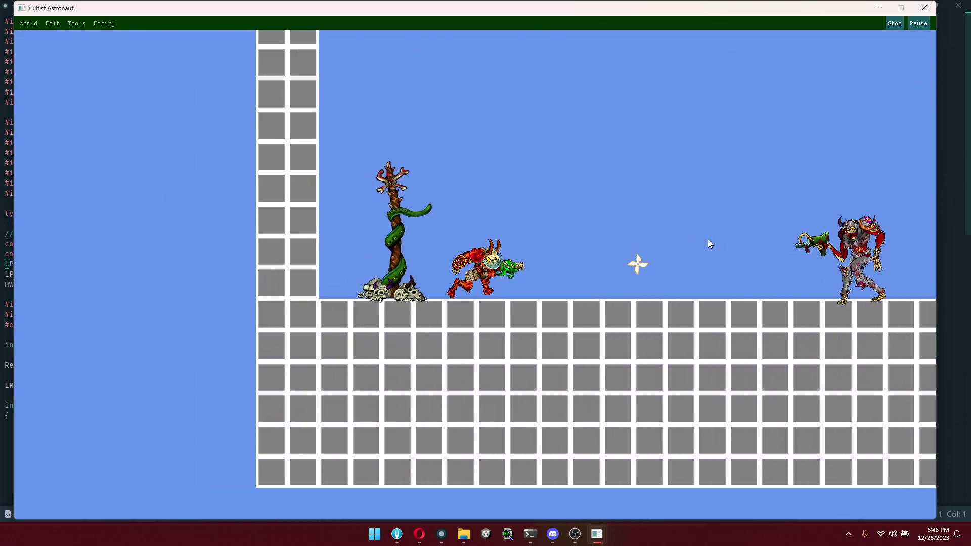
key("space")
key("d")
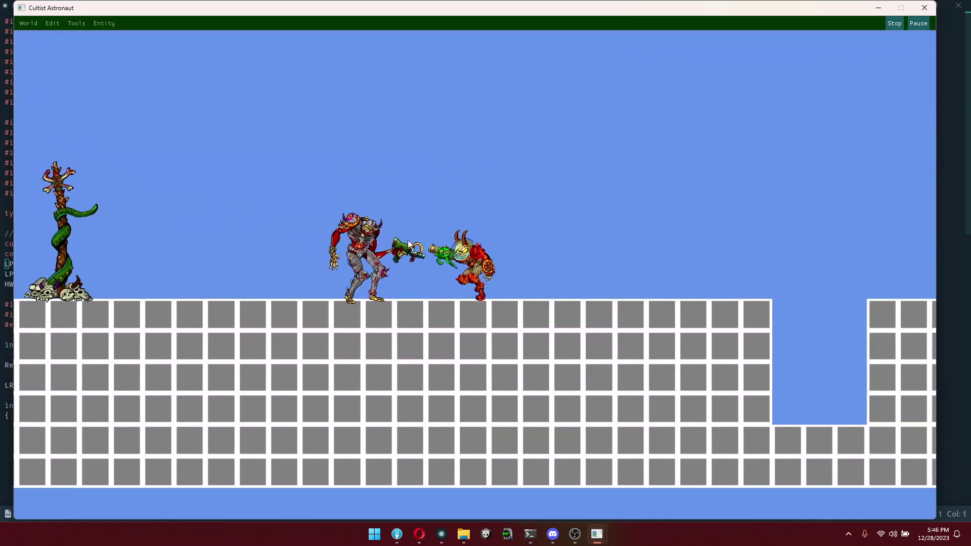
key("d")
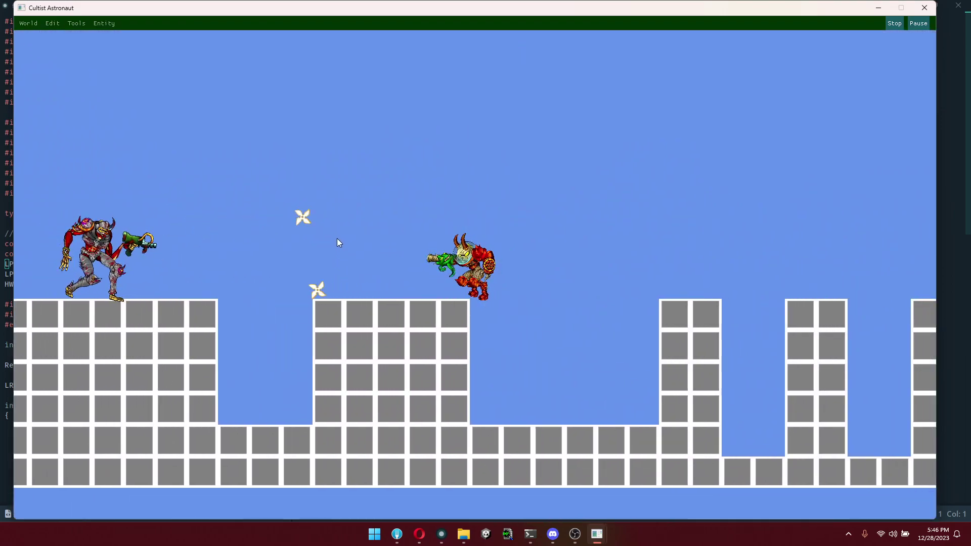
key("space")
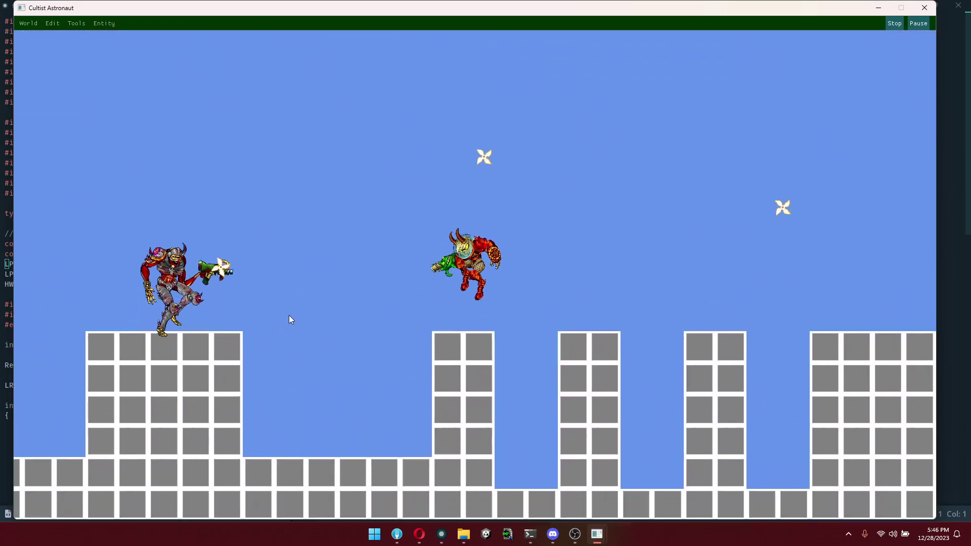
Step: Shoot back at the knight cutter, keep moving across the platforms, and stop playback
left_click(244, 293)
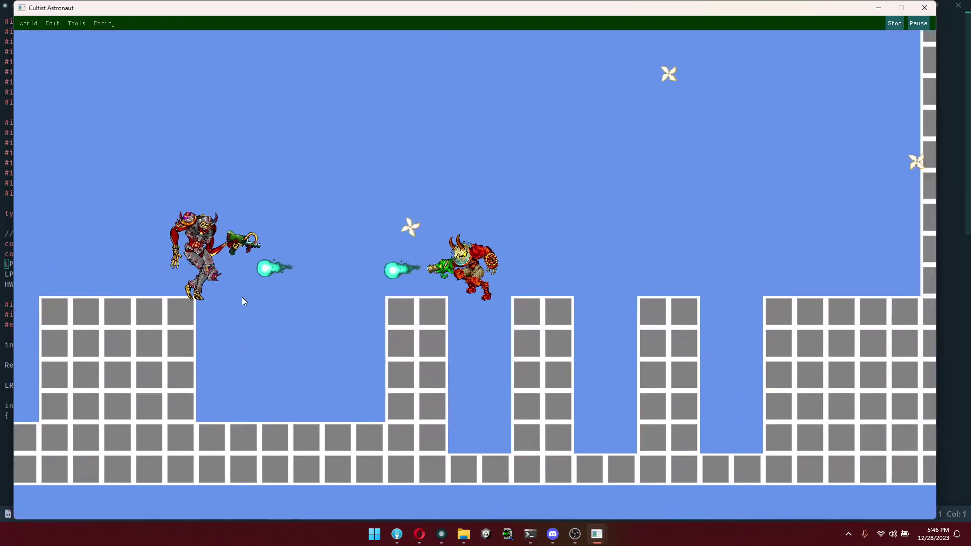
left_click(227, 325)
key("d")
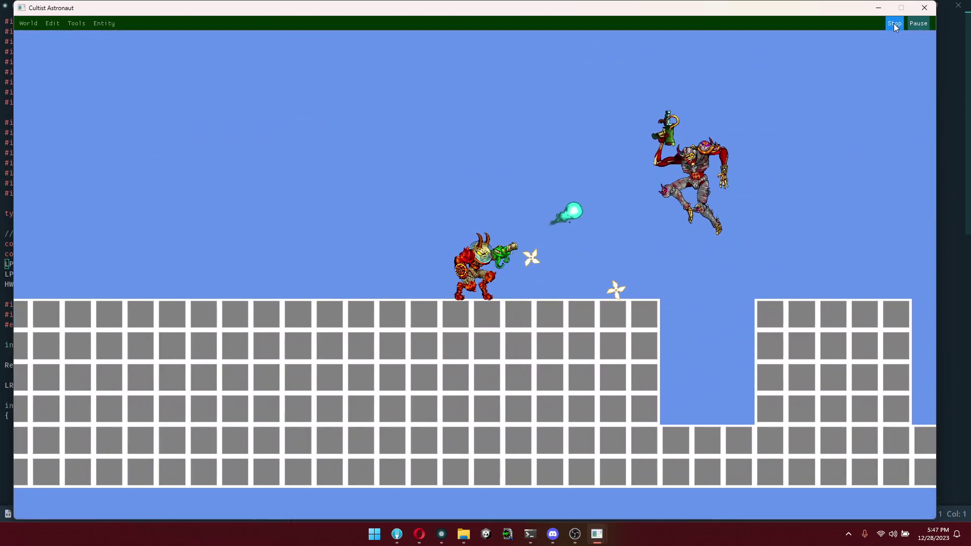
left_click(894, 23)
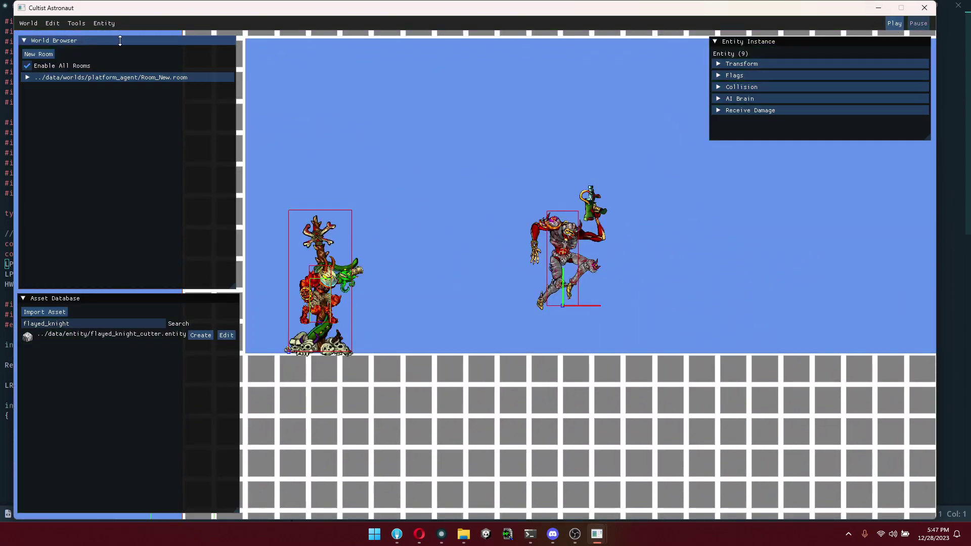
Step: Start a new agent with the flayed_grunt/Flayed_Grunt_melee/skeleton.json spine asset and the Knight01_sword skin
left_click(105, 25)
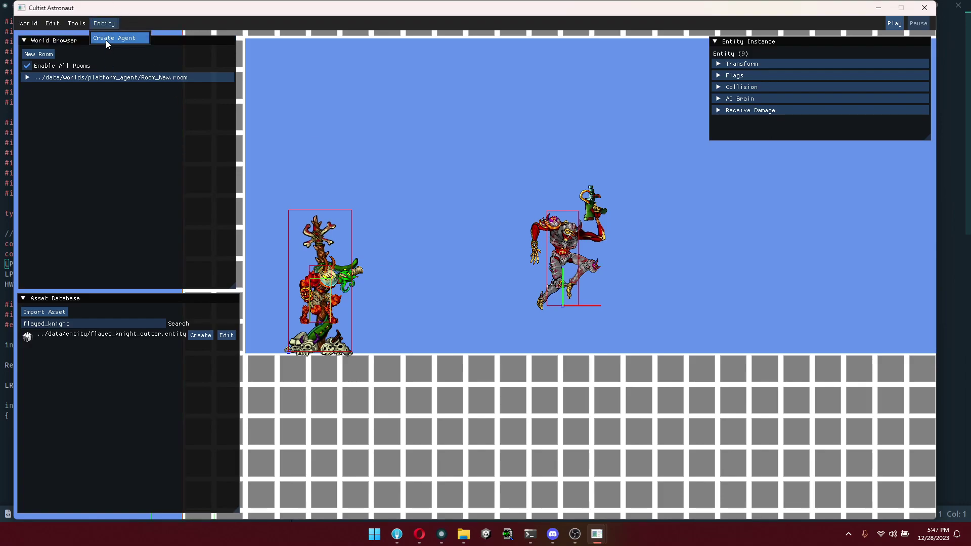
left_click(105, 41)
left_click(633, 78)
left_click(638, 90)
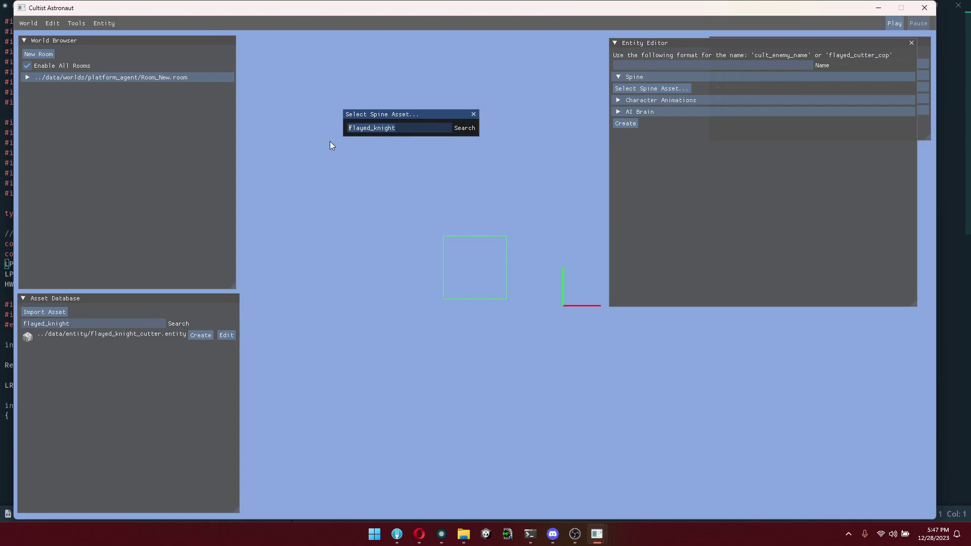
key("BackSpace")
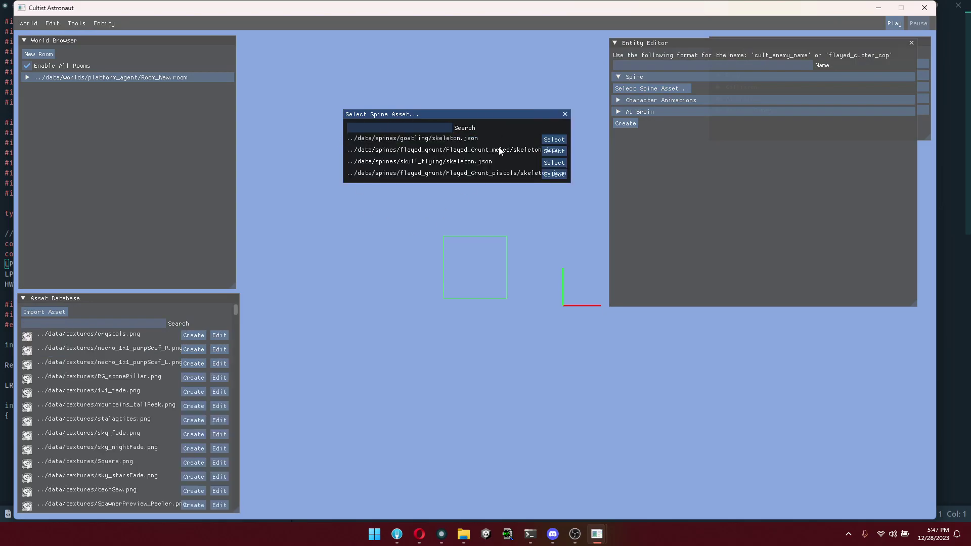
left_click(552, 151)
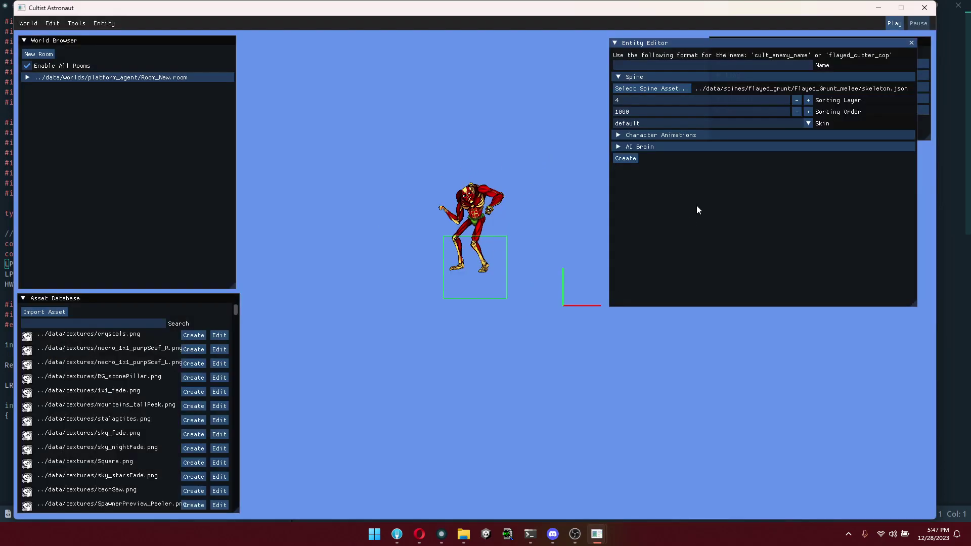
left_click(808, 124)
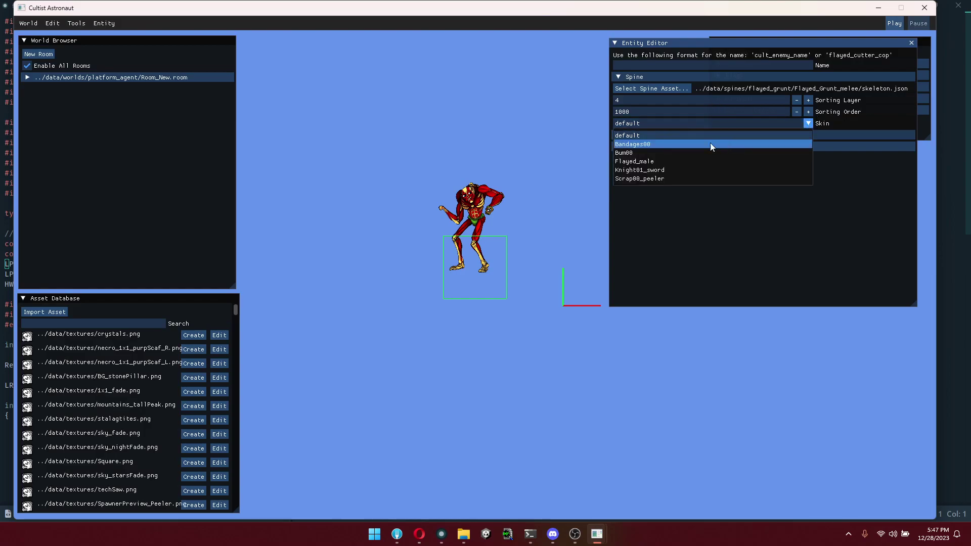
left_click(674, 171)
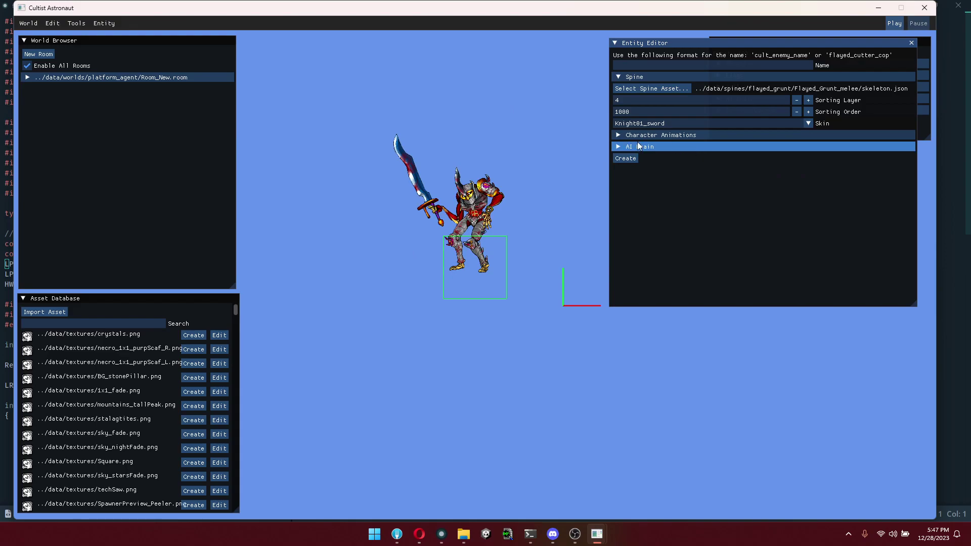
Step: Set the agent's Aim Center Bone to b_aimGuide and check the available Bullet Spawn Bone options
left_click(657, 135)
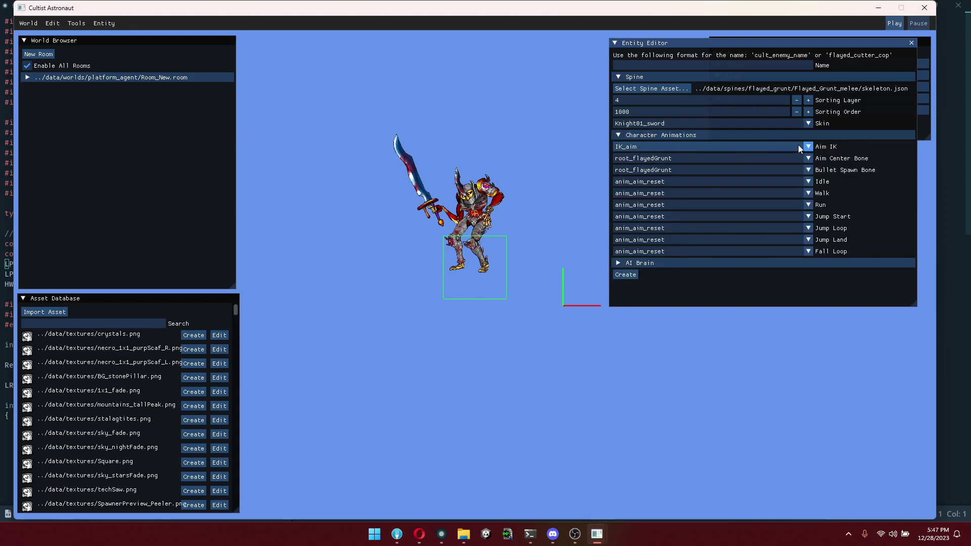
left_click(808, 158)
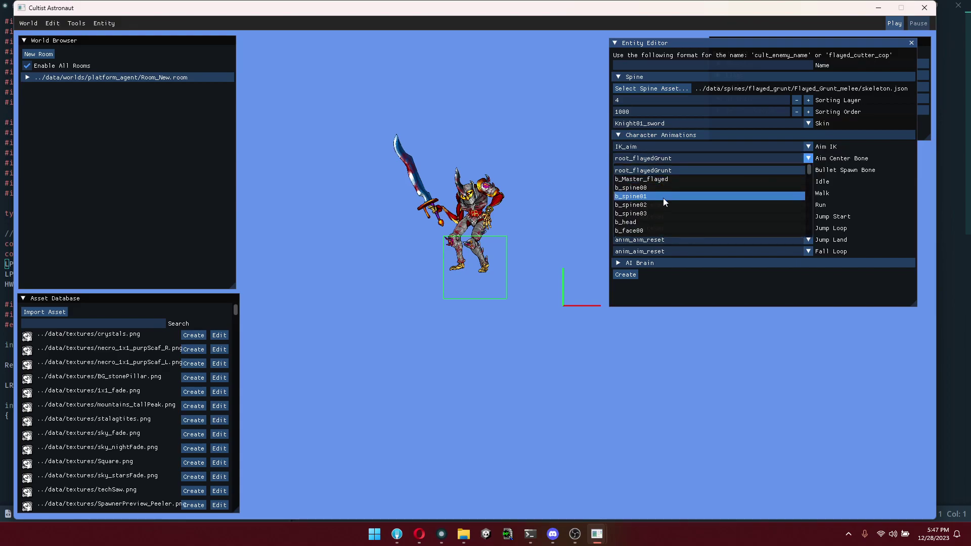
scroll(700, 228, "down", 5)
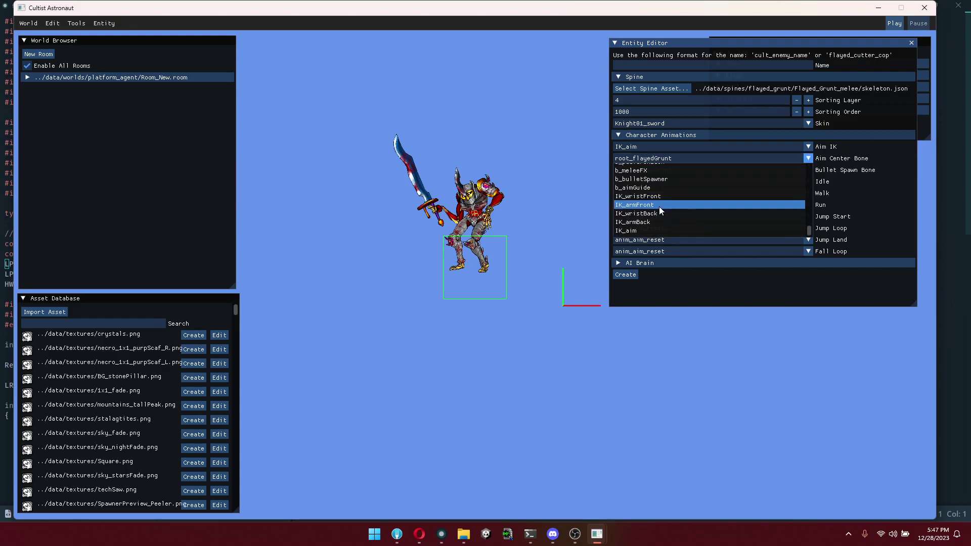
left_click(664, 188)
left_click(808, 169)
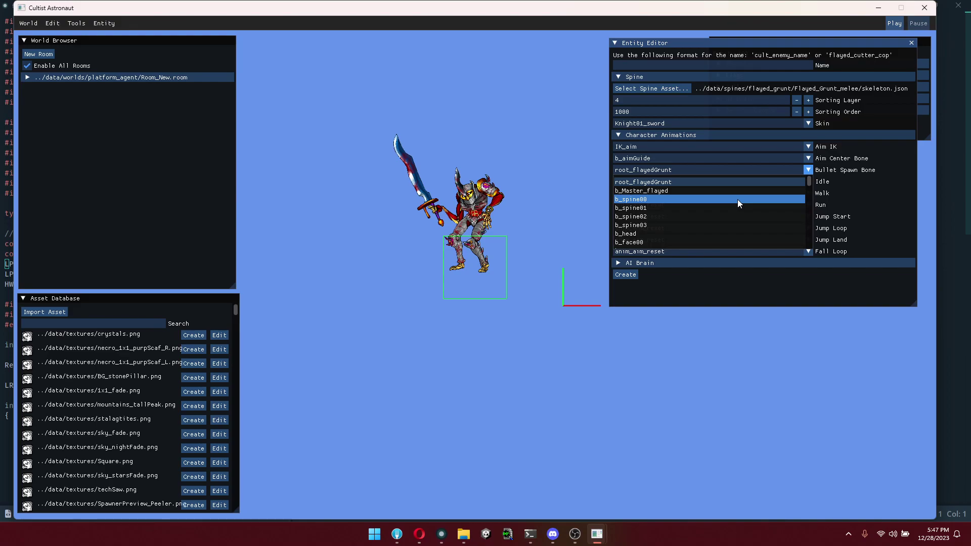
scroll(737, 200, "down", 5)
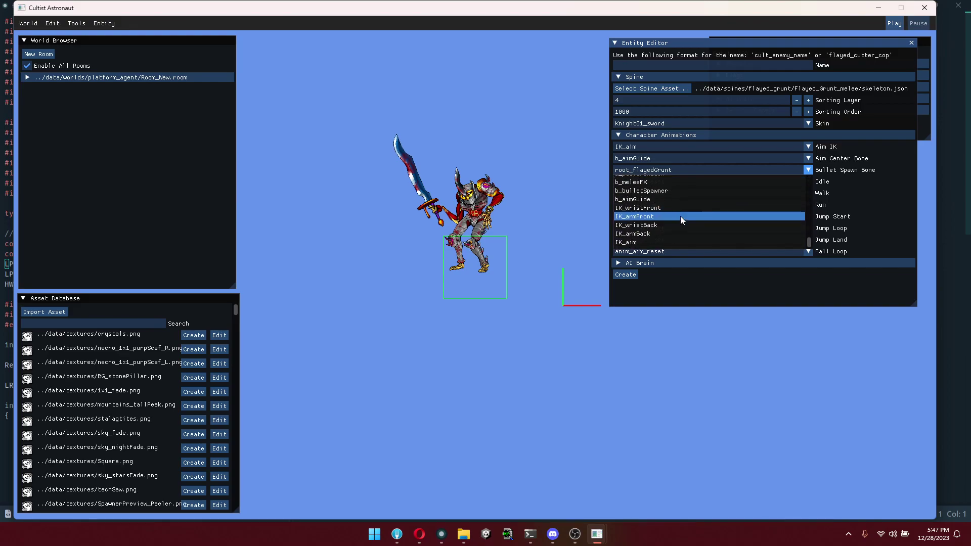
left_click(879, 187)
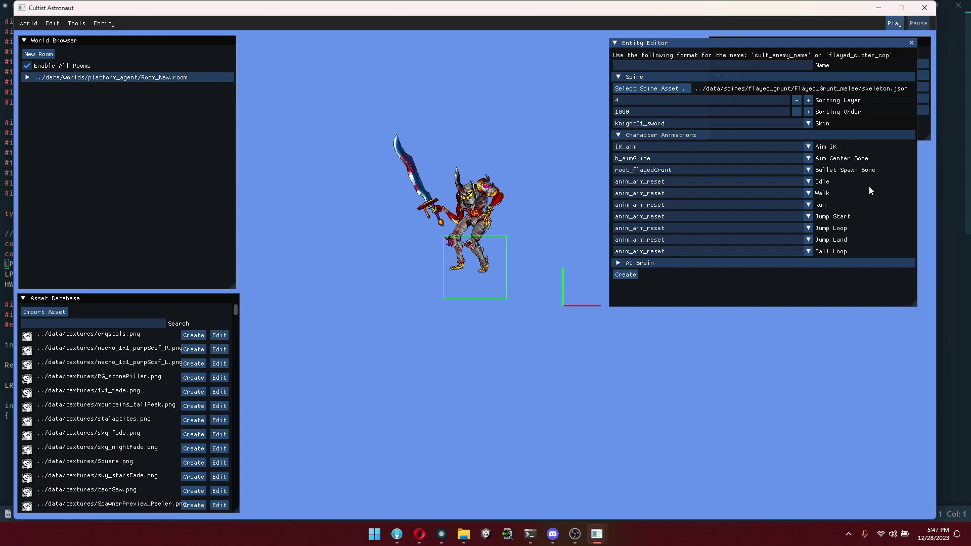
Step: Set the agent's AI Type to Melee Walker in its AI Brain settings
left_click(630, 263)
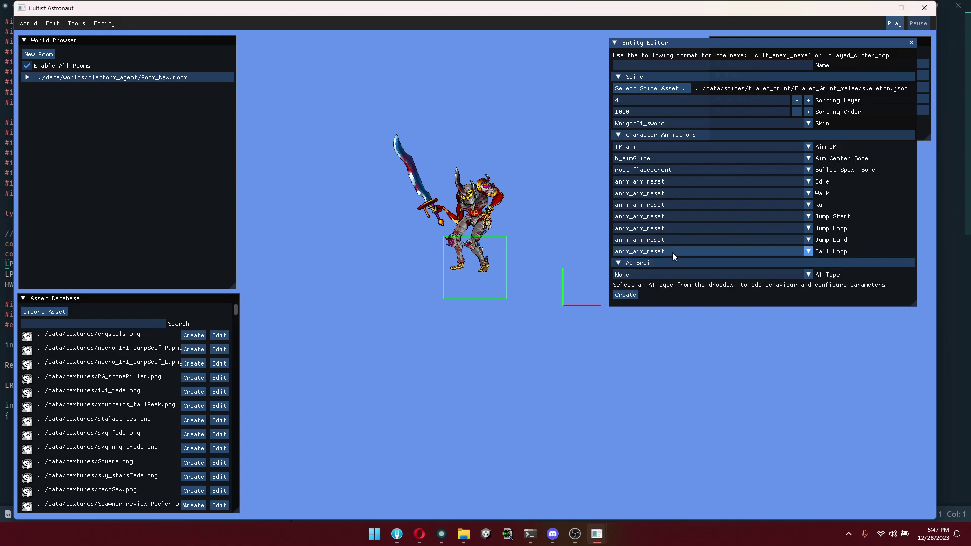
left_click(808, 274)
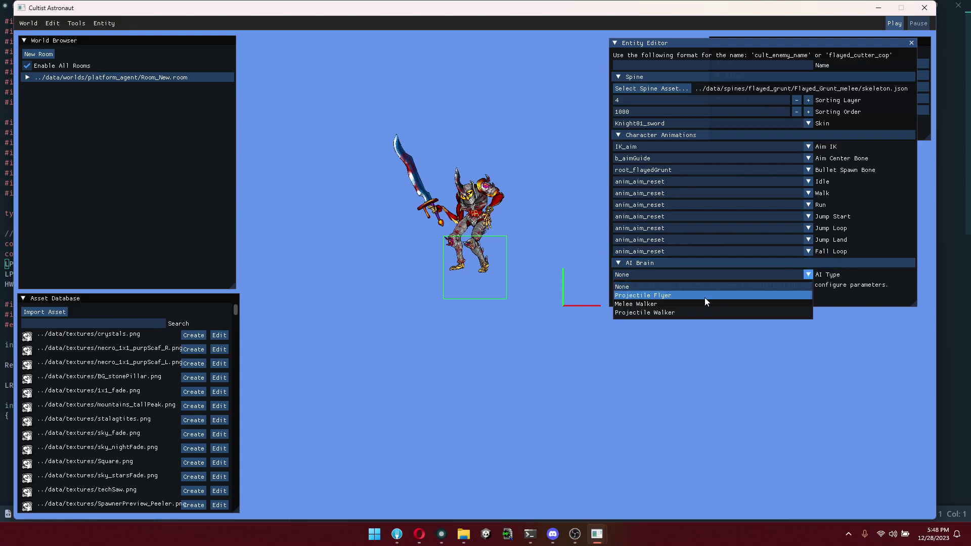
left_click(660, 305)
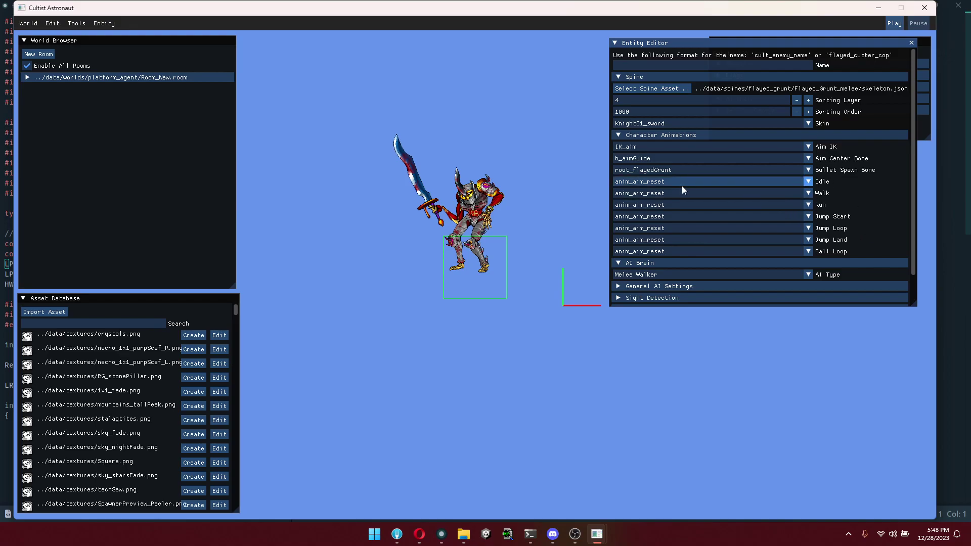
Step: Set the agent's Idle animation to anim_idle_normal
left_click(808, 181)
scroll(705, 235, "down", 5)
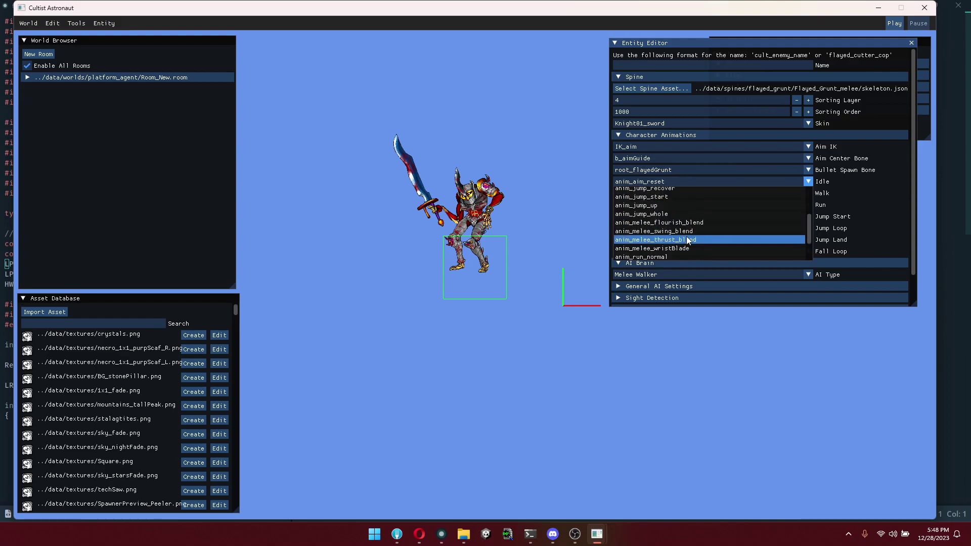
scroll(692, 236, "down", 1)
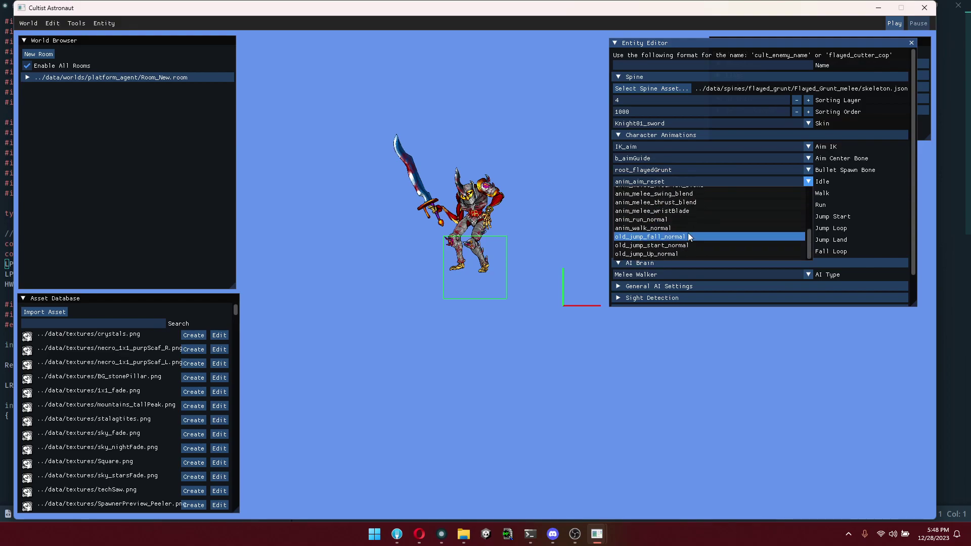
scroll(682, 238, "up", 3)
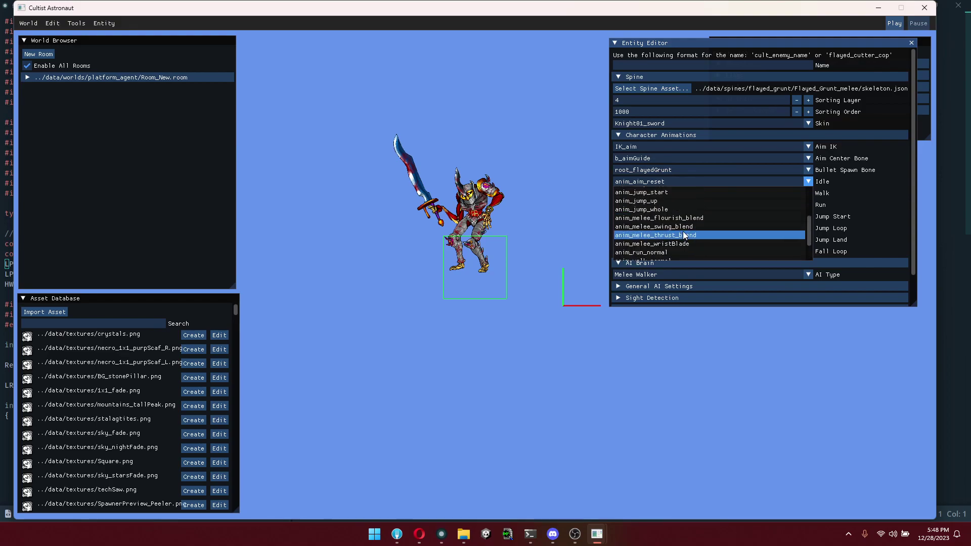
scroll(679, 217, "up", 2)
left_click(678, 207)
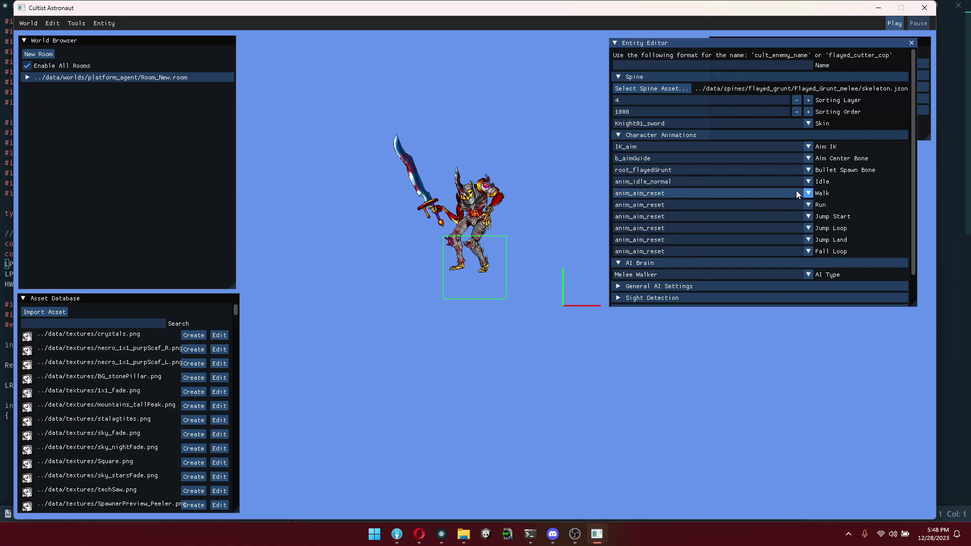
Step: Set the Walk animation to anim_walk_normal and the Run animation to anim_run_normal
left_click(808, 193)
scroll(723, 238, "down", 4)
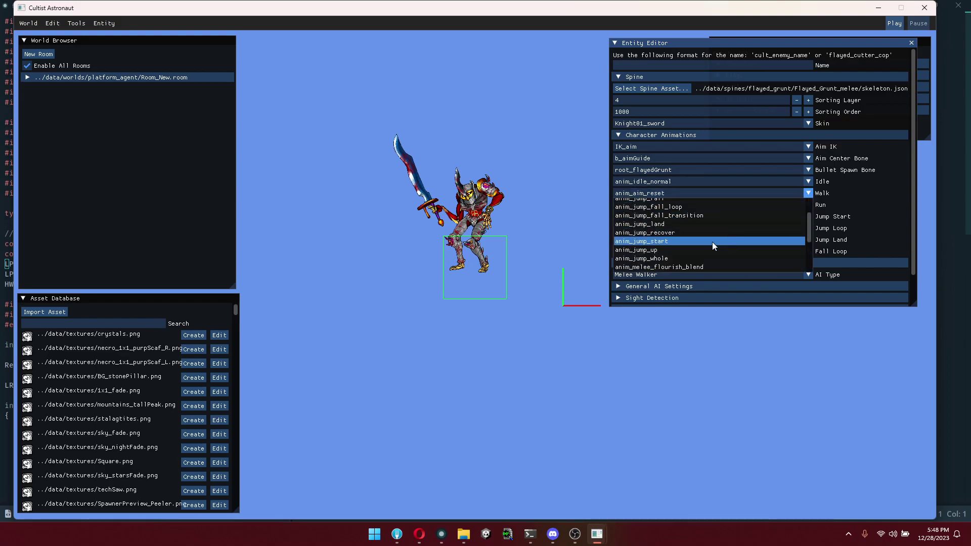
left_click(703, 245)
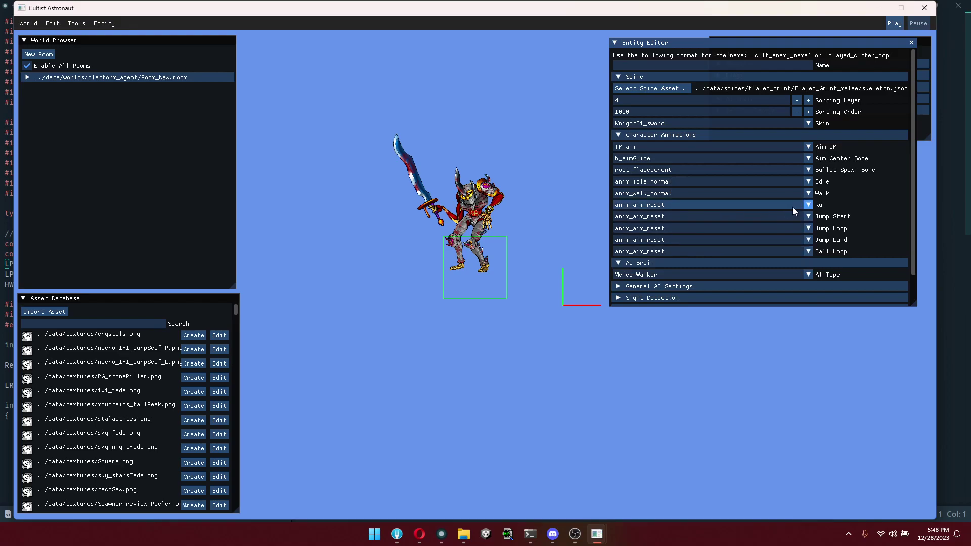
left_click(807, 204)
scroll(698, 247, "down", 5)
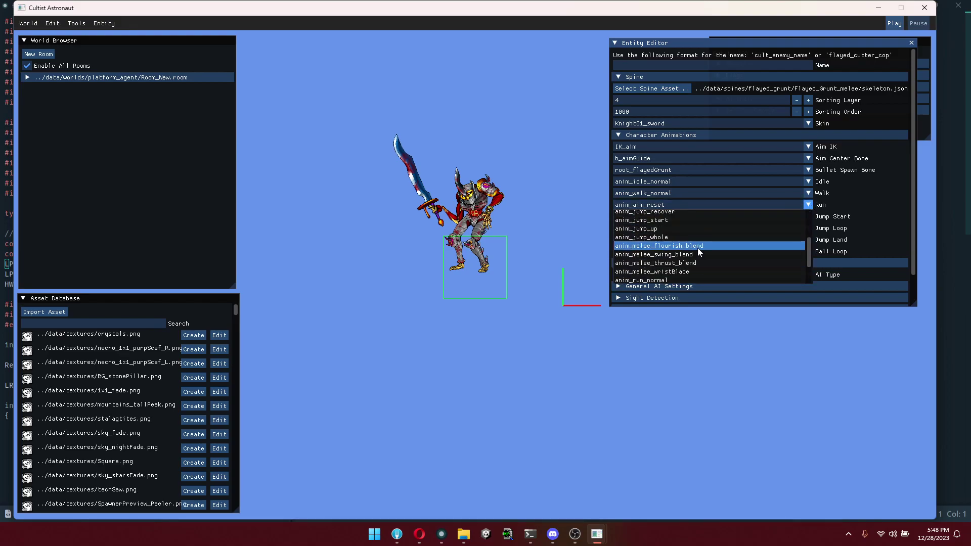
left_click(672, 249)
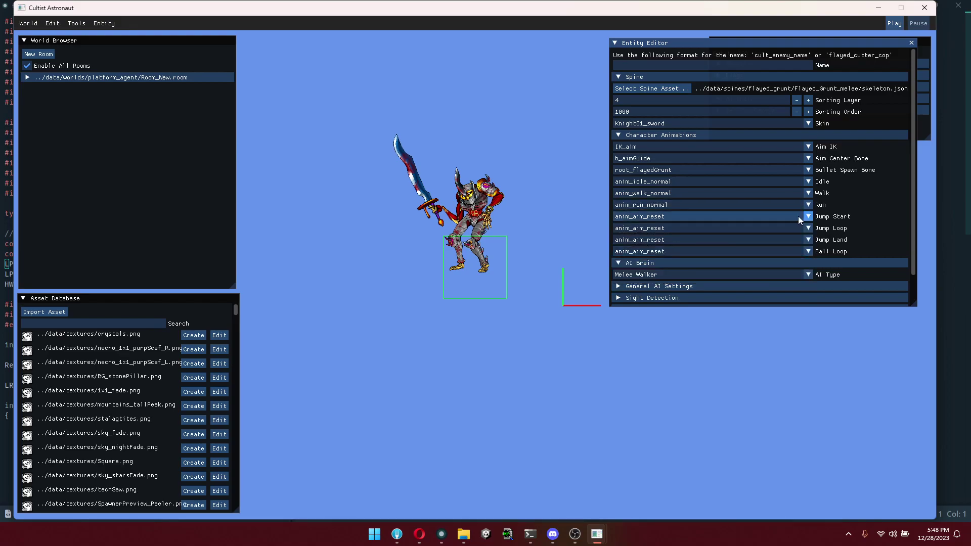
Step: Set the Jump Start animation to anim_jump_start and the Jump Loop animation to anim_jump_up
left_click(808, 217)
scroll(730, 265, "down", 3)
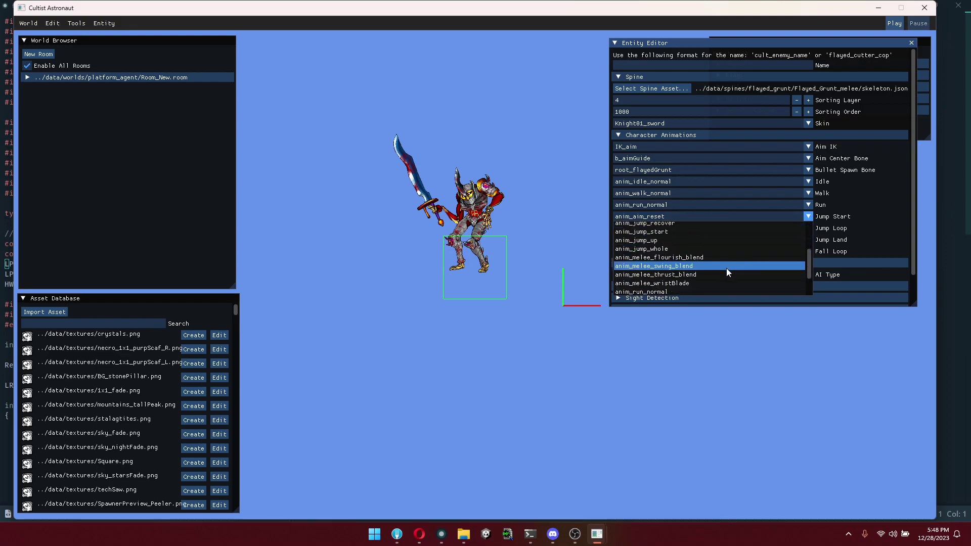
left_click(696, 232)
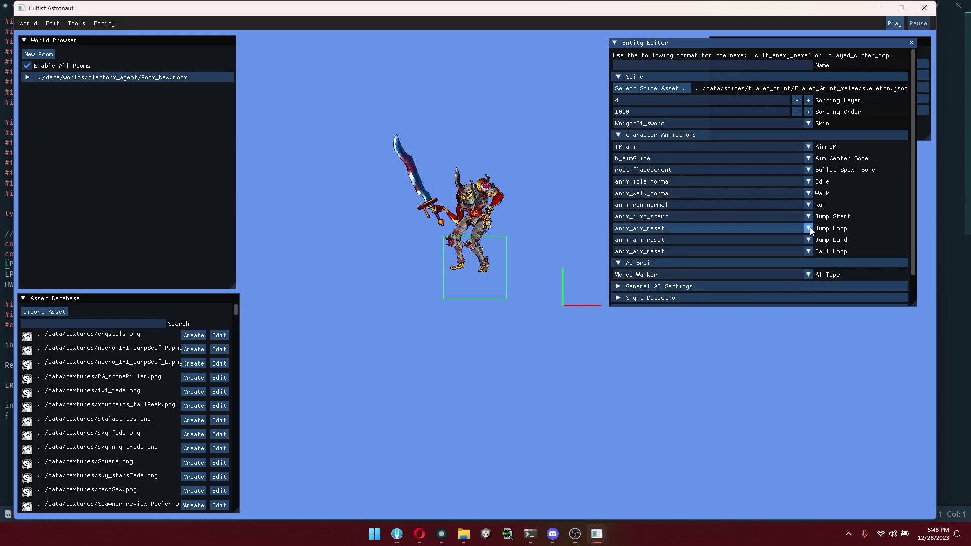
left_click(808, 228)
scroll(742, 256, "down", 5)
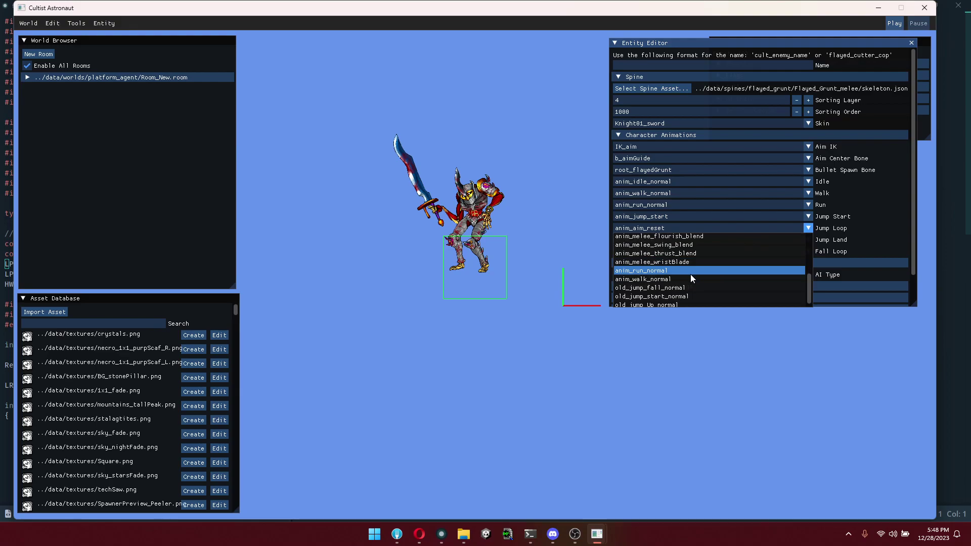
scroll(690, 274, "down", 1)
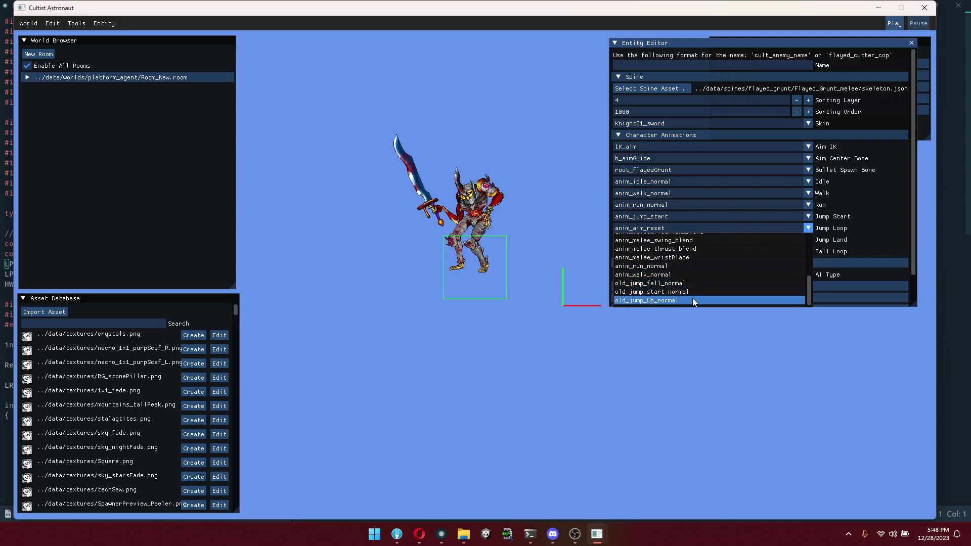
scroll(690, 298, "up", 2)
left_click(690, 248)
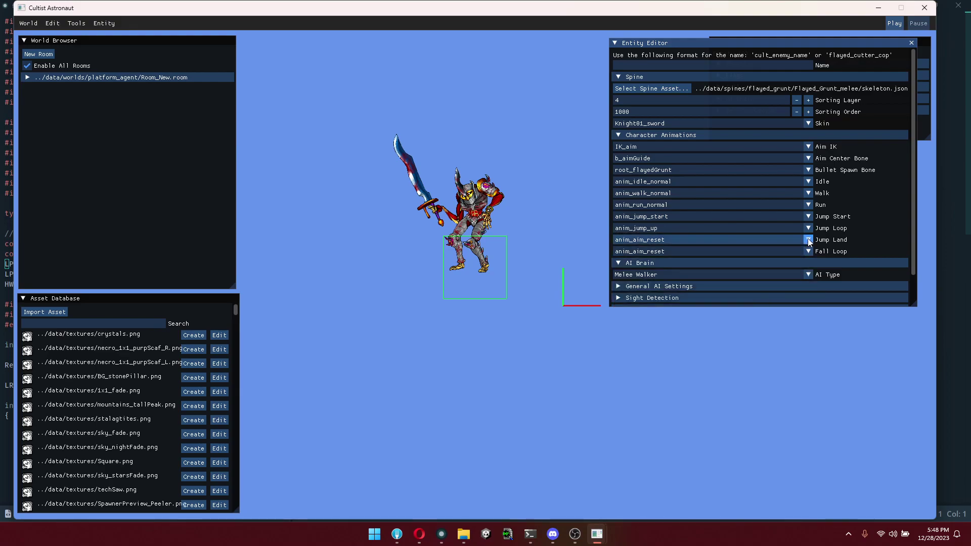
Step: Set the Jump Land animation to anim_jump_land and the Fall Loop animation to anim_jump_fall_loop
left_click(809, 240)
left_click(704, 297)
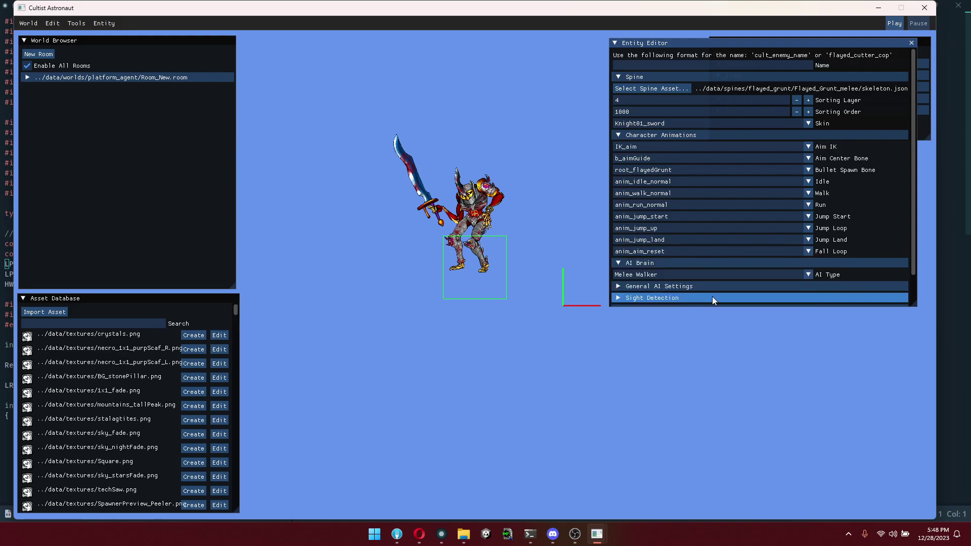
left_click(809, 252)
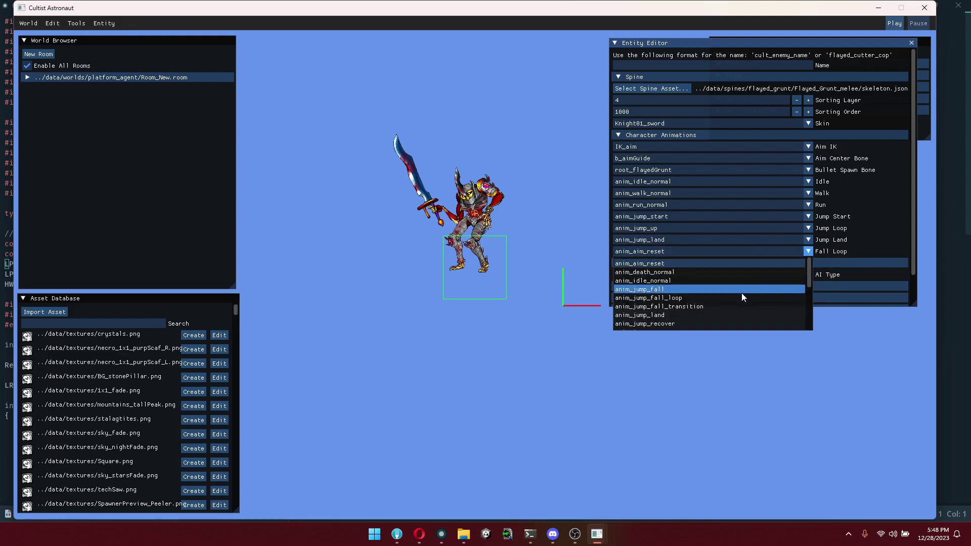
left_click(744, 293)
left_click(809, 253)
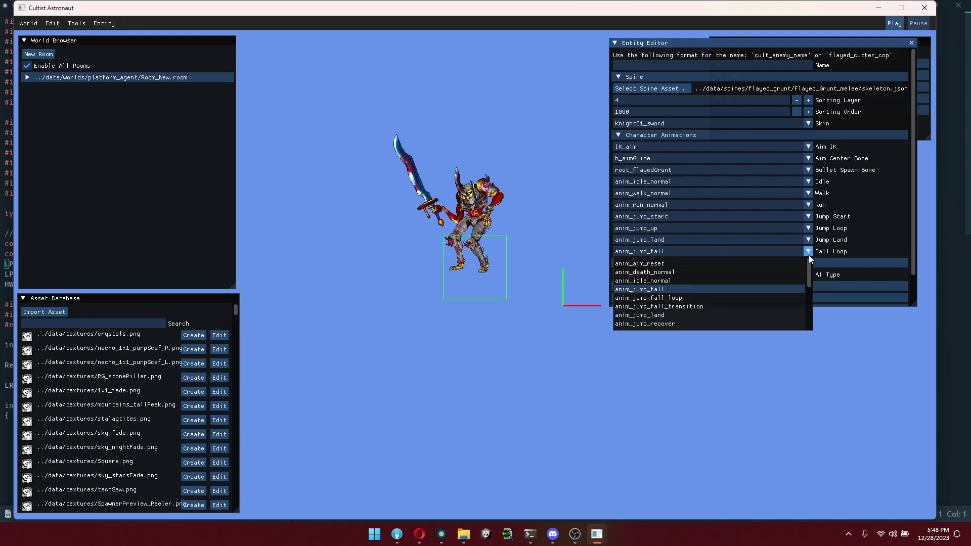
left_click(760, 296)
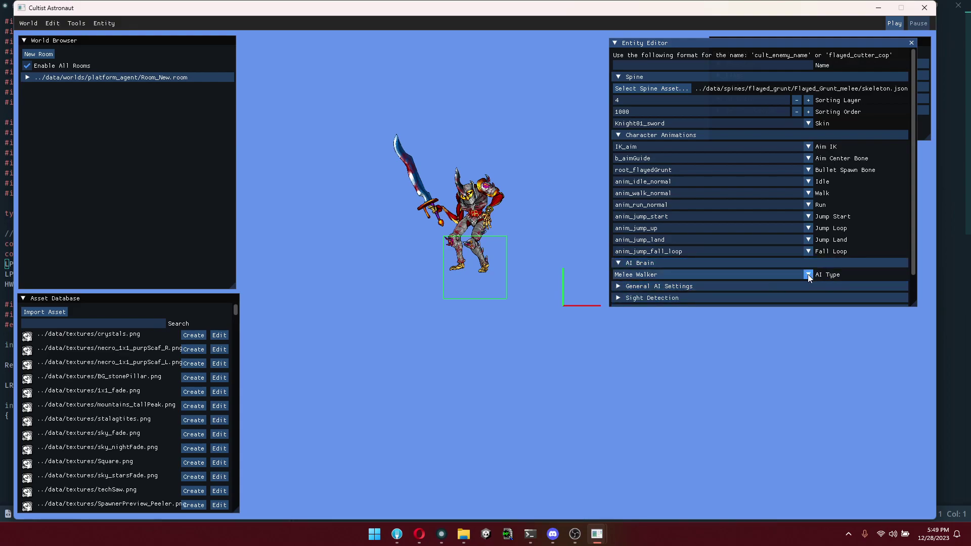
Step: In the General AI Settings, set Health to 125, Idle Time to 1.5 and Attack Range to 1.5
scroll(769, 261, "down", 1)
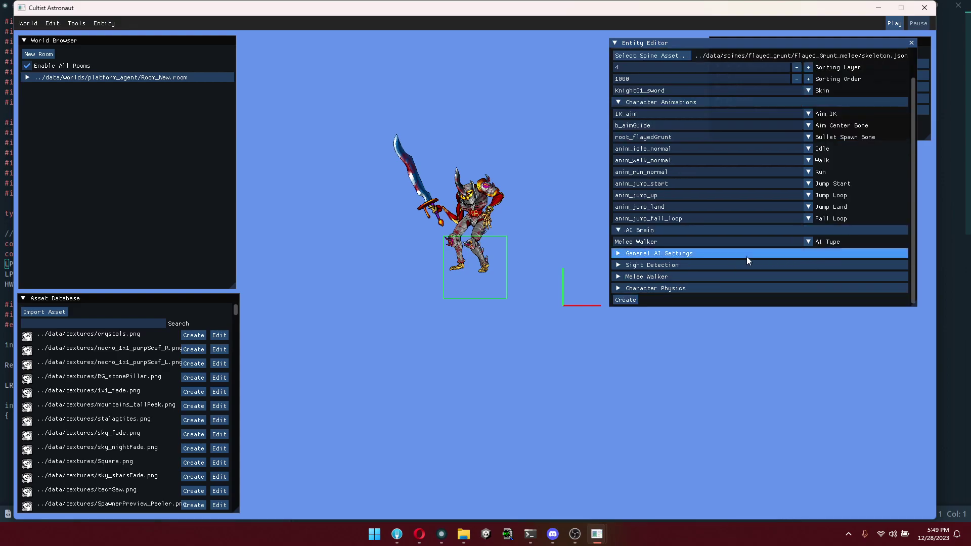
left_click(747, 254)
scroll(728, 259, "down", 1)
left_click(759, 231)
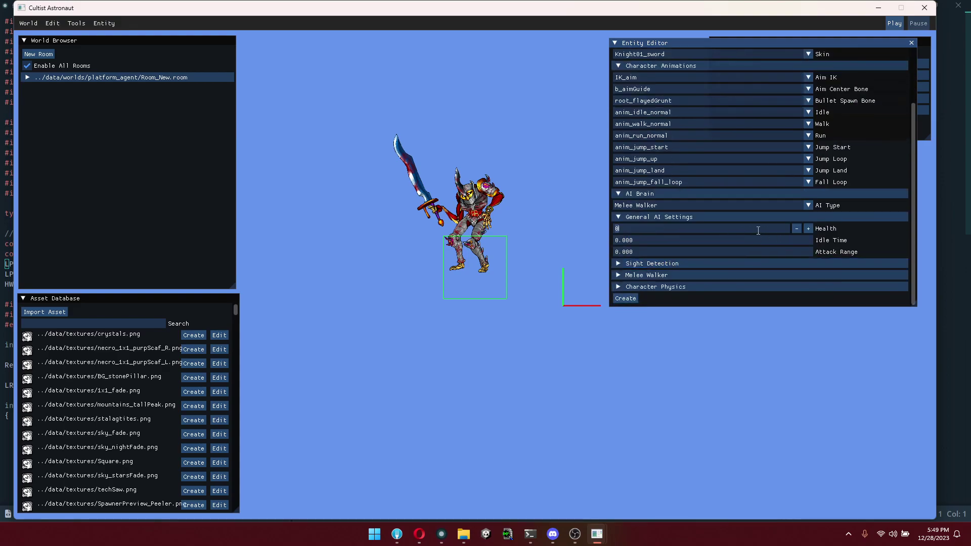
type("12")
left_click(650, 239)
type("1.5")
left_click(721, 251)
type("1.")
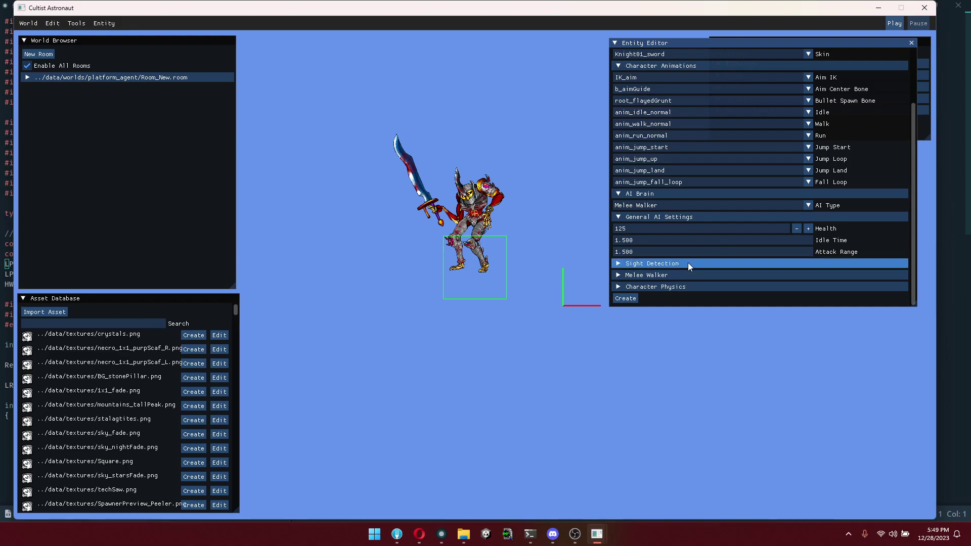
Step: Set the agent's Sight Detection FOV to 125 and Range to 10
left_click(688, 263)
left_click(691, 277)
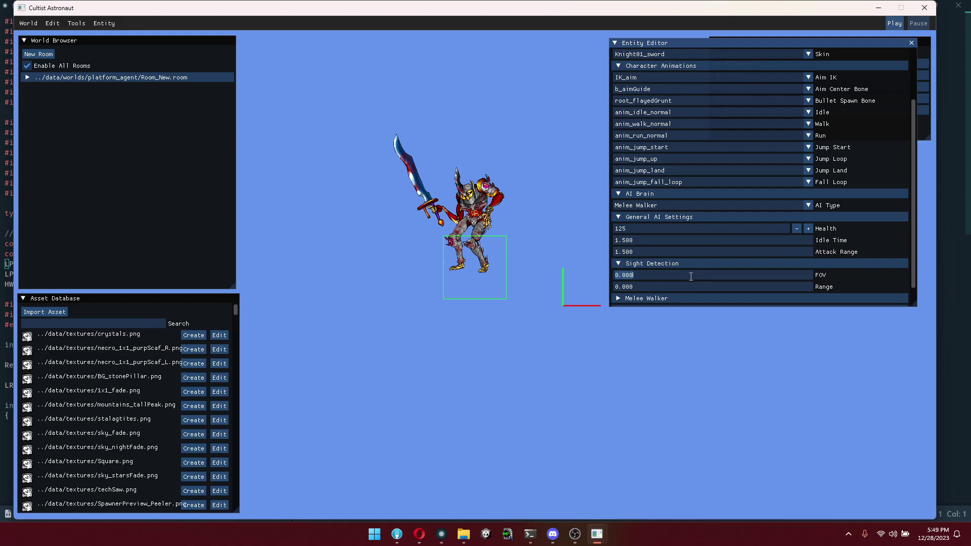
type("125")
left_click(685, 287)
type("10")
key("Return")
Step: Set the Melee Walker's Wall Check Distance to 2
scroll(716, 286, "down", 1)
left_click(642, 276)
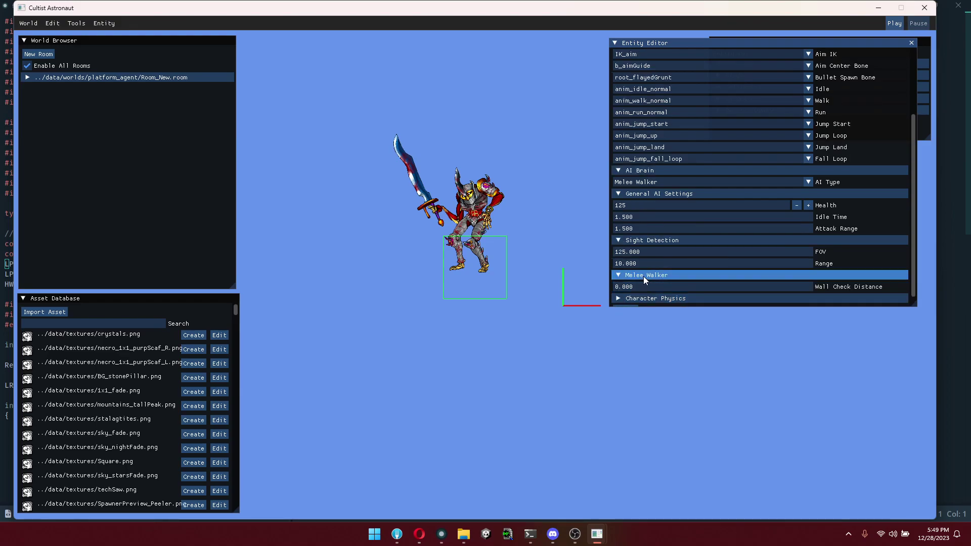
left_click(640, 287)
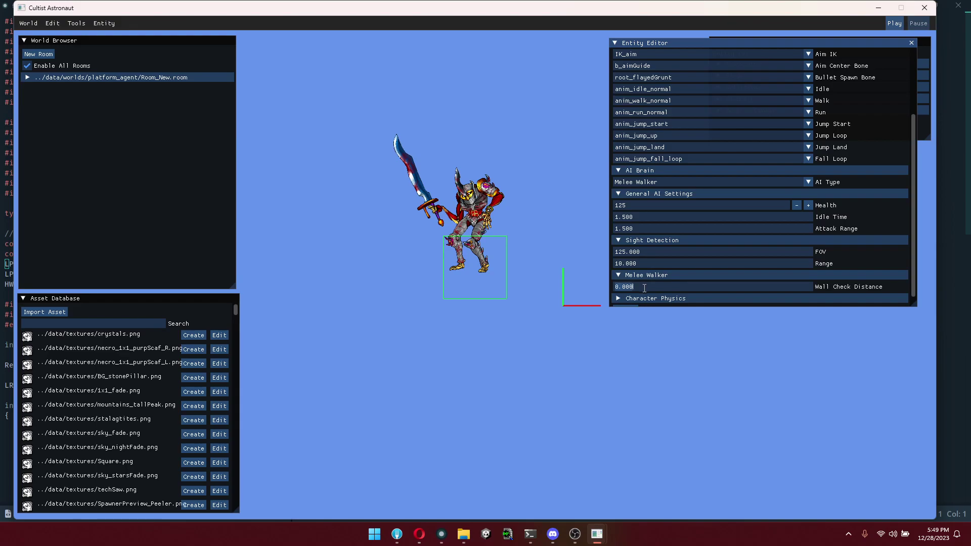
type("2")
key("Return")
Step: In Character Physics, set the AABB size to 1 by 3 and its horizontal offset to -0.5
scroll(650, 286, "down", 1)
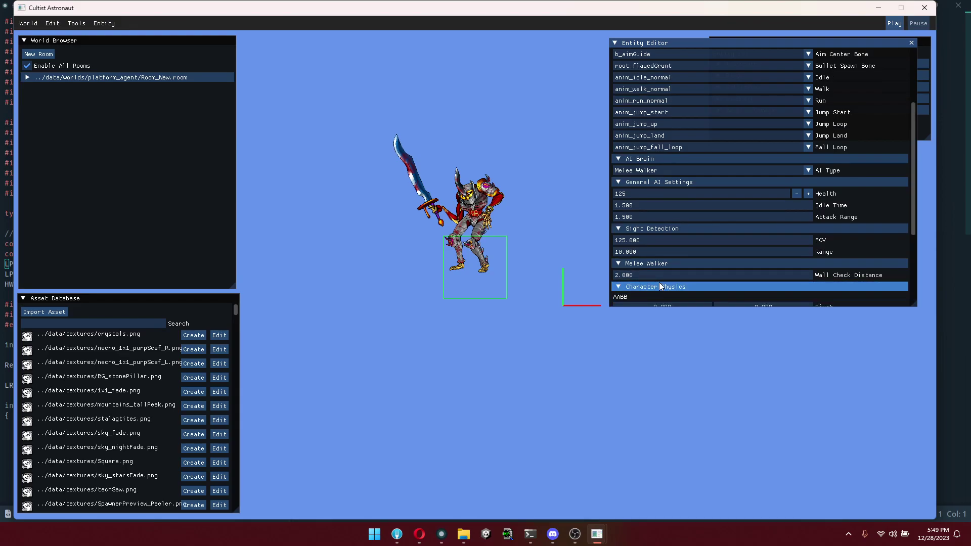
left_click(653, 287)
scroll(702, 223, "down", 3)
double_click(667, 198)
type("1")
key("Return")
double_click(759, 198)
type("3")
key("Return")
double_click(665, 187)
type("-0.5")
key("Return")
scroll(699, 261, "down", 1)
Step: Name the agent flayed_knight_sword, create its entity and close the Entity Editor
scroll(705, 194, "up", 5)
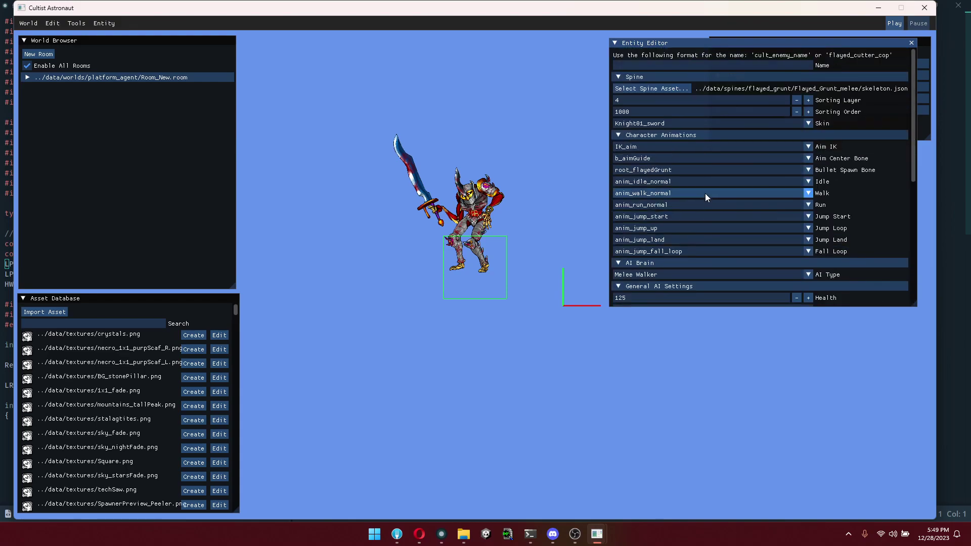
left_click(685, 65)
type("flayed_knight_sword")
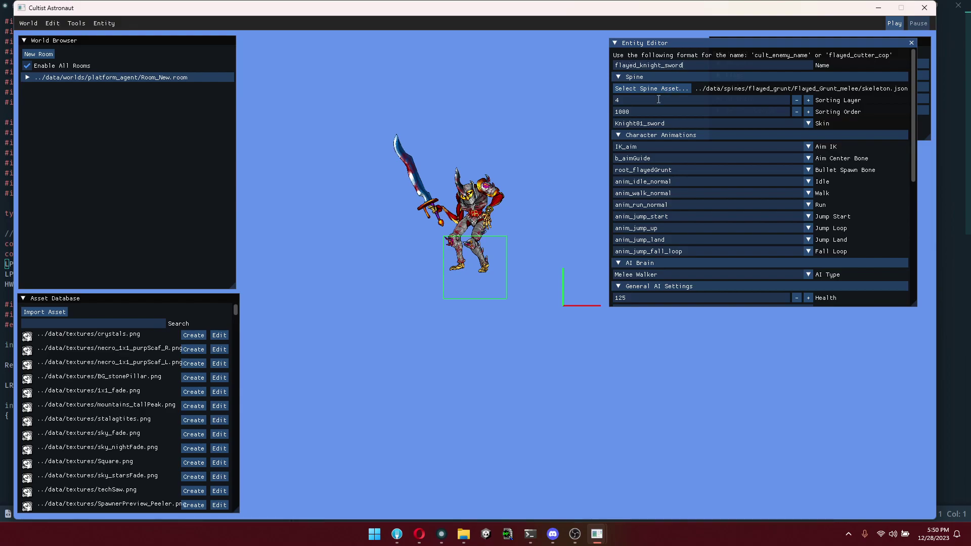
scroll(658, 99, "down", 6)
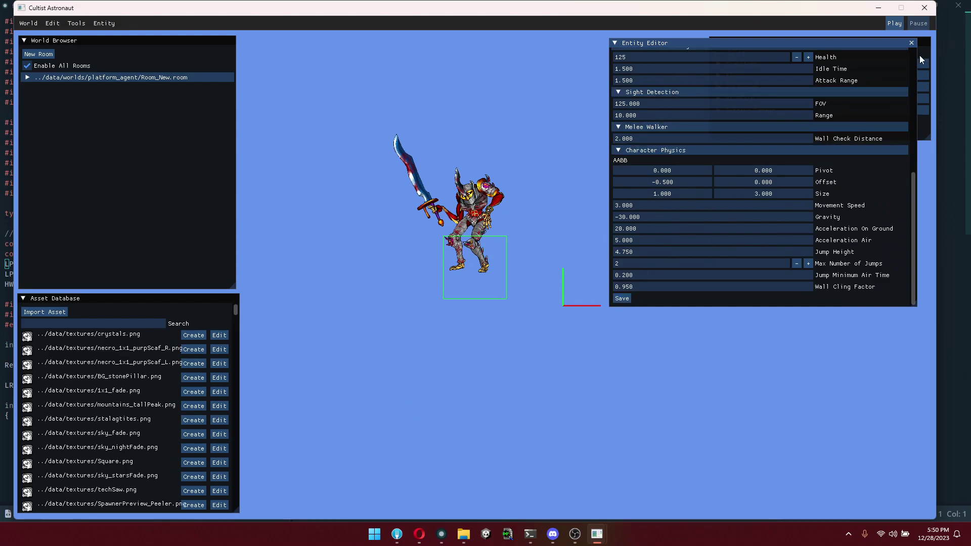
left_click(911, 43)
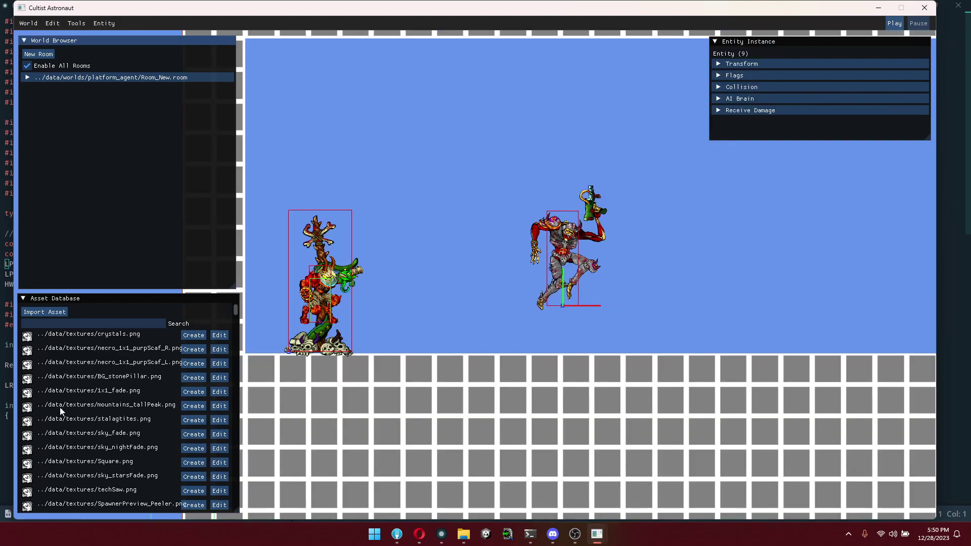
Step: Search the Asset Database for flayed_kni
left_click(84, 323)
type("fla")
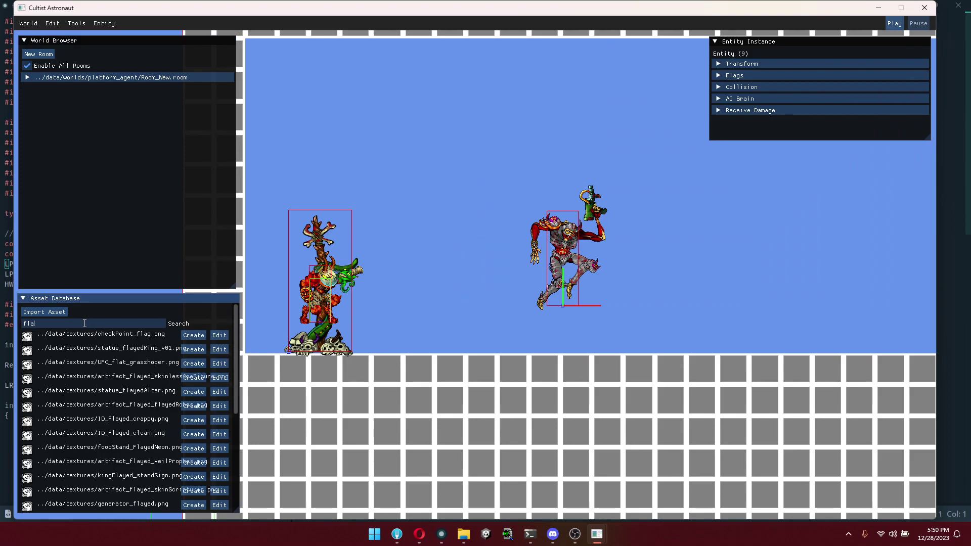
type("yed_kil")
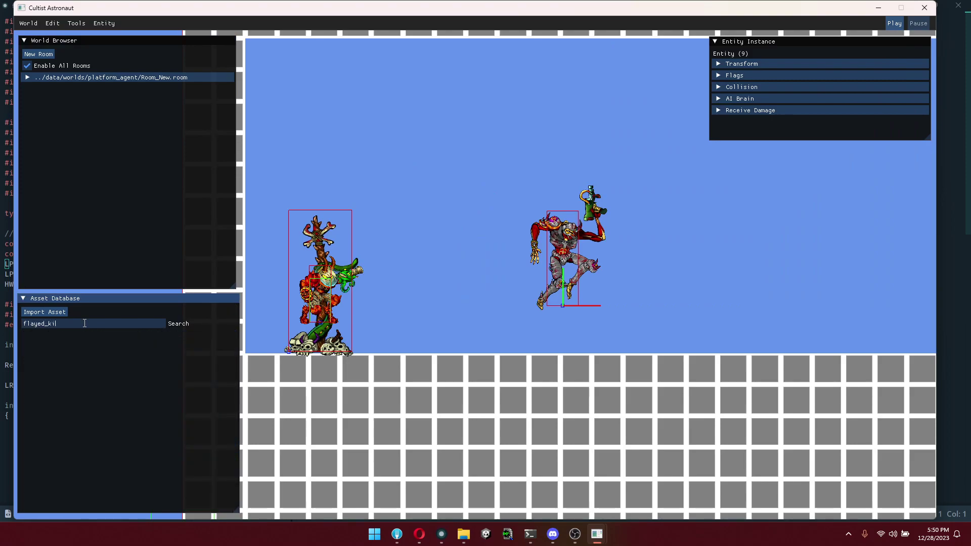
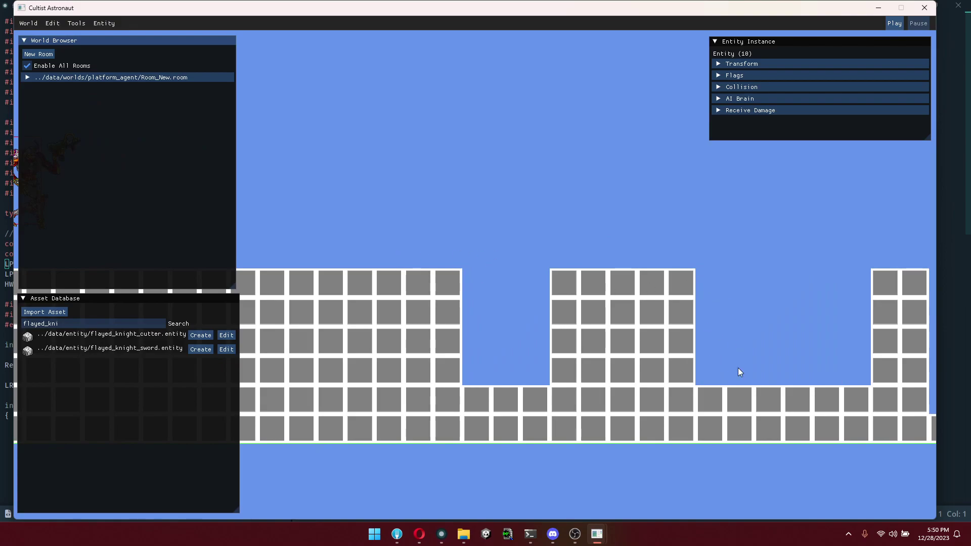
Step: Switch to the Focus code editor and examine the wallCheckDistance and the other AI and physics values in flayed_peeler.entity
mouse_move(441, 534)
left_click(449, 478)
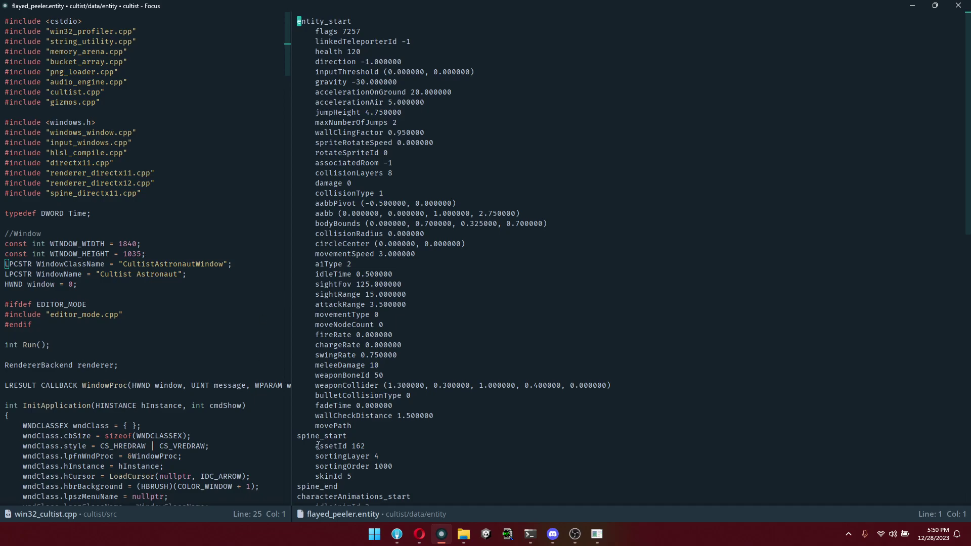
scroll(344, 427, "down", 8)
scroll(389, 257, "up", 2)
double_click(331, 236)
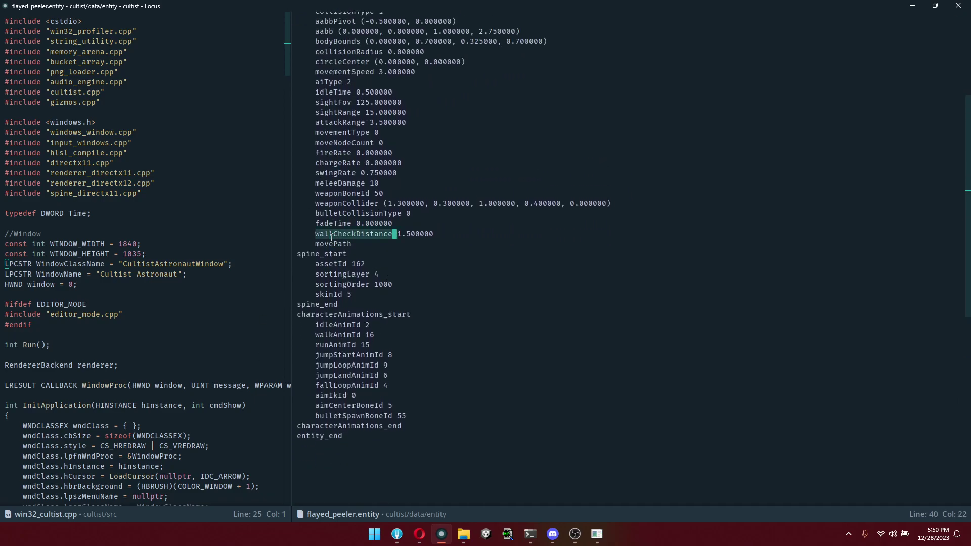
scroll(334, 198, "up", 2)
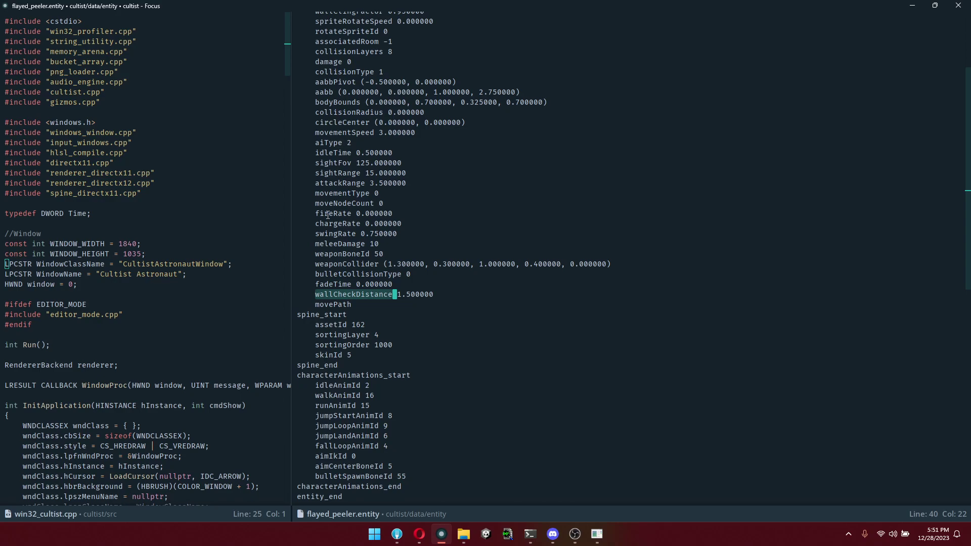
scroll(328, 215, "up", 4)
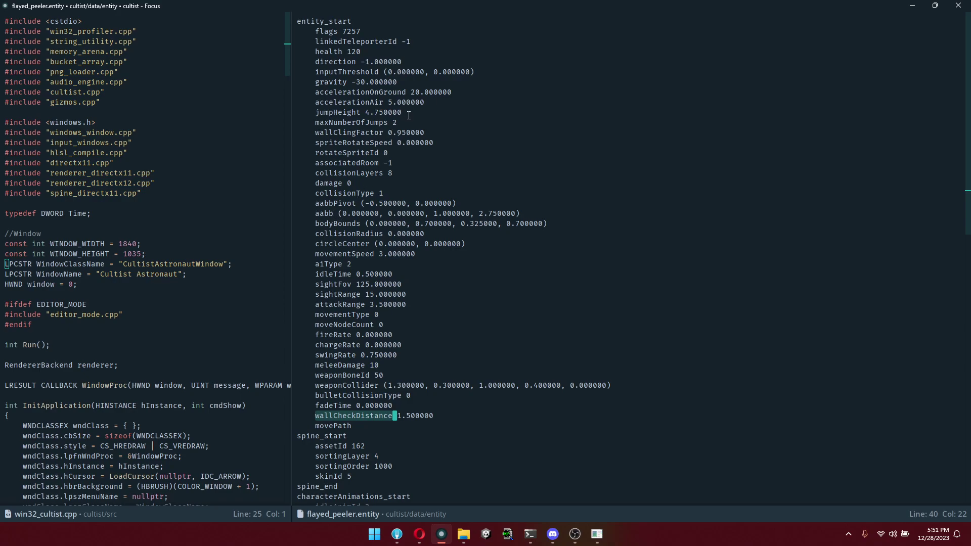
Step: Check the jumpHeight line in flayed_peeler.entity, and switch back to the Cultist Astronaut level editor to view the placed enemies
left_click_drag(409, 115, 309, 114)
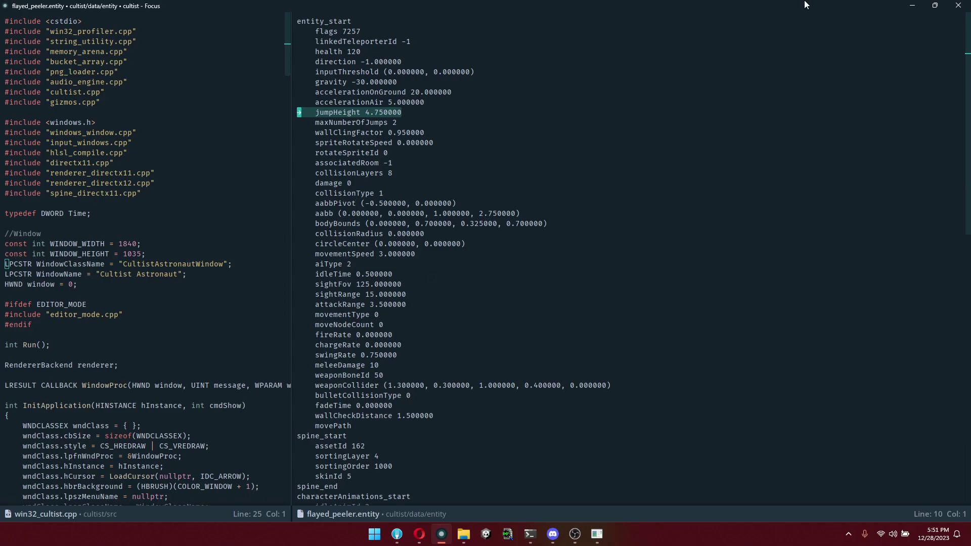
left_click(905, 10)
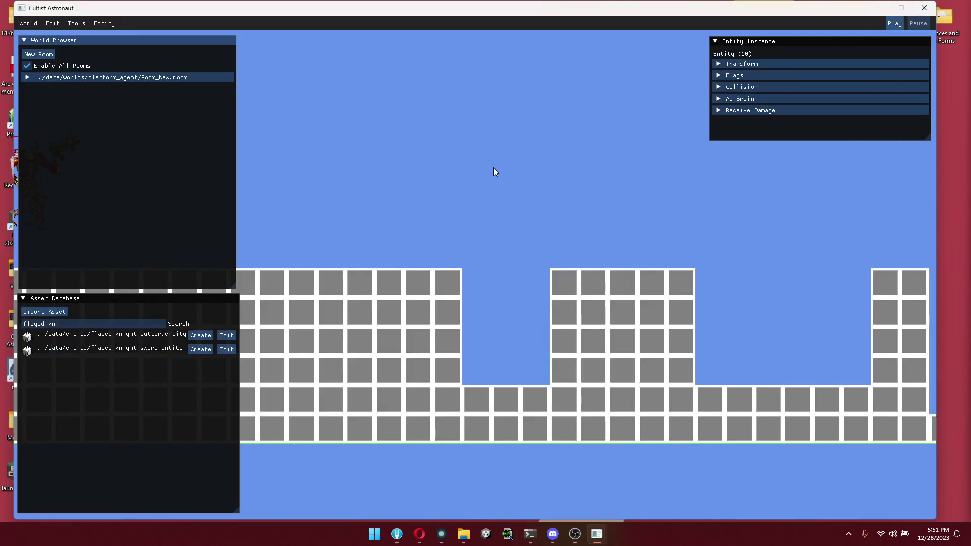
scroll(482, 171, "down", 3)
scroll(491, 183, "up", 5)
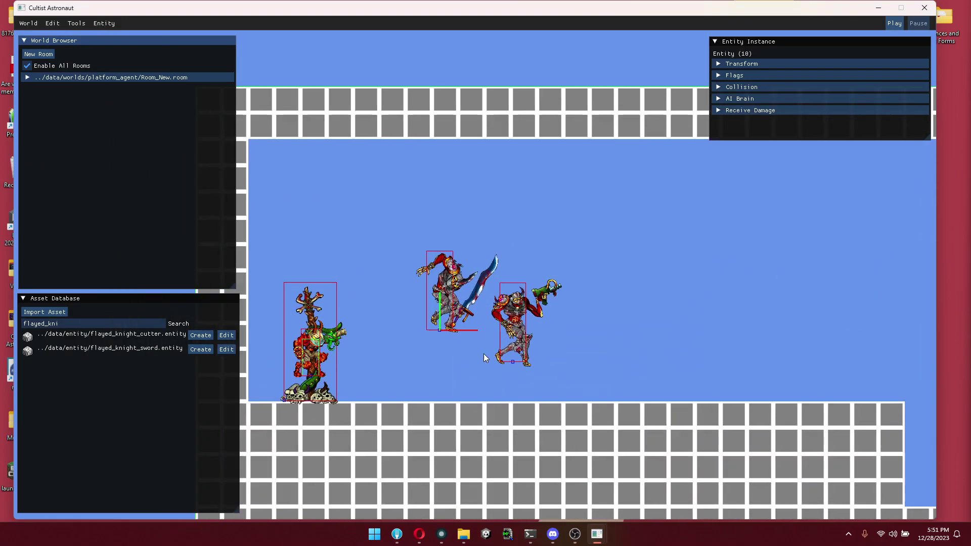
left_click(90, 343)
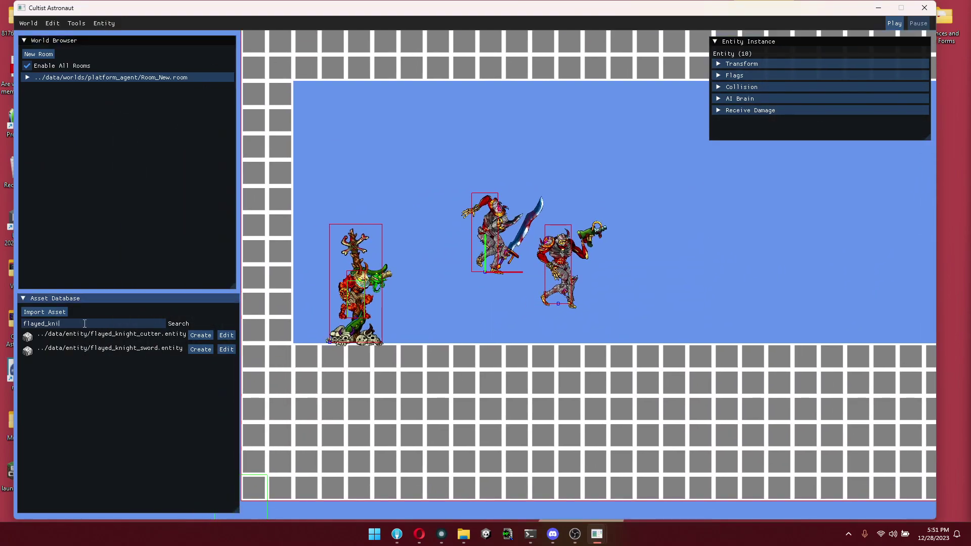
left_click(104, 23)
left_click(115, 38)
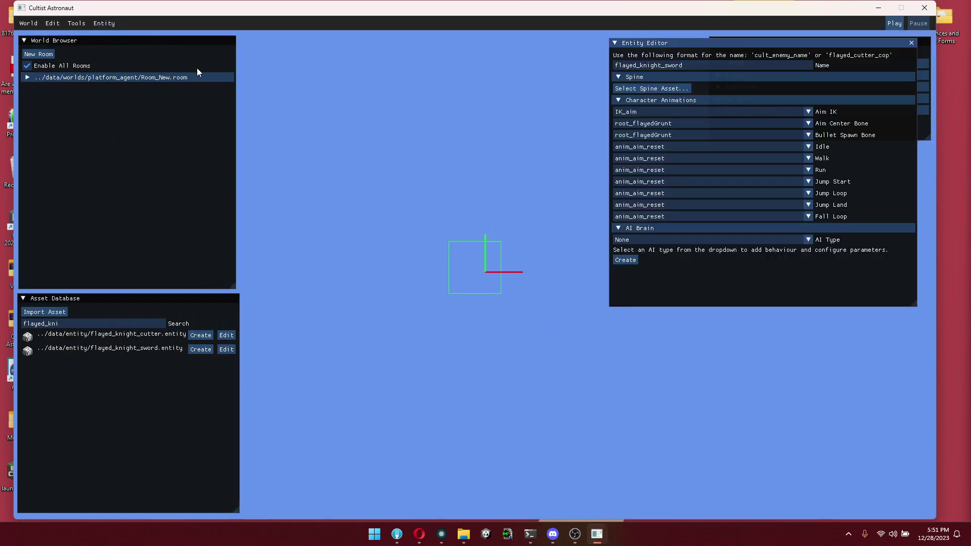
left_click(703, 65)
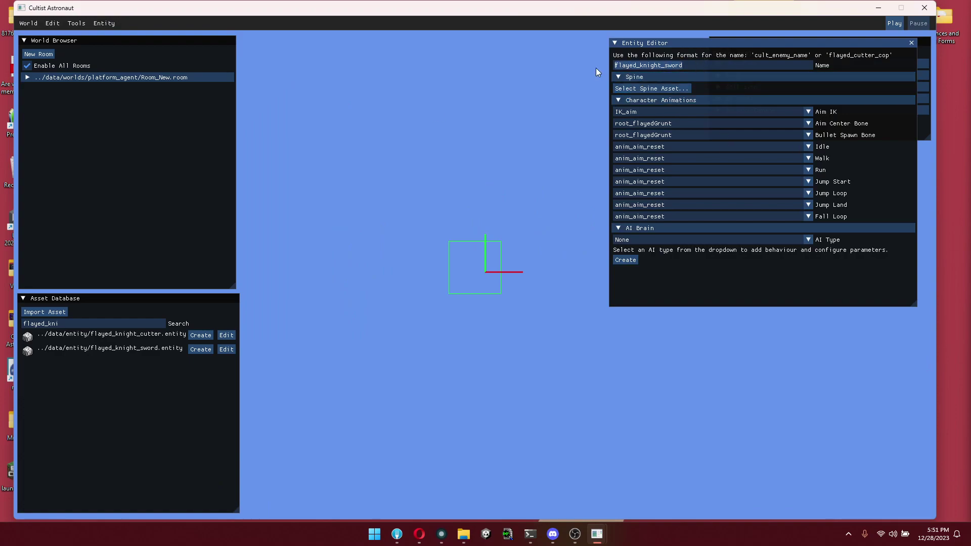
key("ctrl+a")
type("flaye")
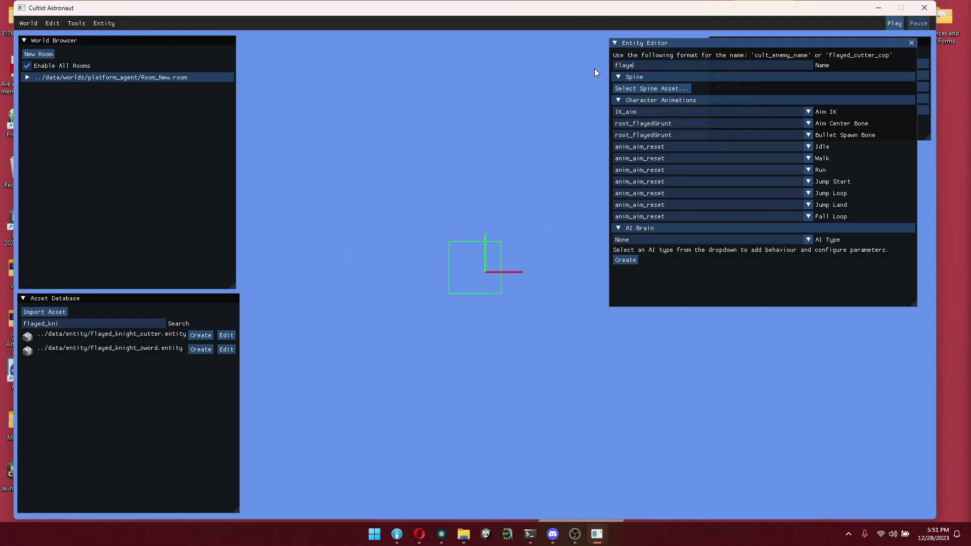
type("d_sk")
key("BackSpace")
key("BackSpace")
key("BackSpace")
key("BackSpace")
key("BackSpace")
key("BackSpace")
key("BackSpace")
key("BackSpace")
key("BackSpace")
key("BackSpace")
key("BackSpace")
key("BackSpace")
left_click(911, 43)
Step: Search the Asset Database for .entity
scroll(505, 248, "down", 2)
left_click_drag(64, 319, 105, 303)
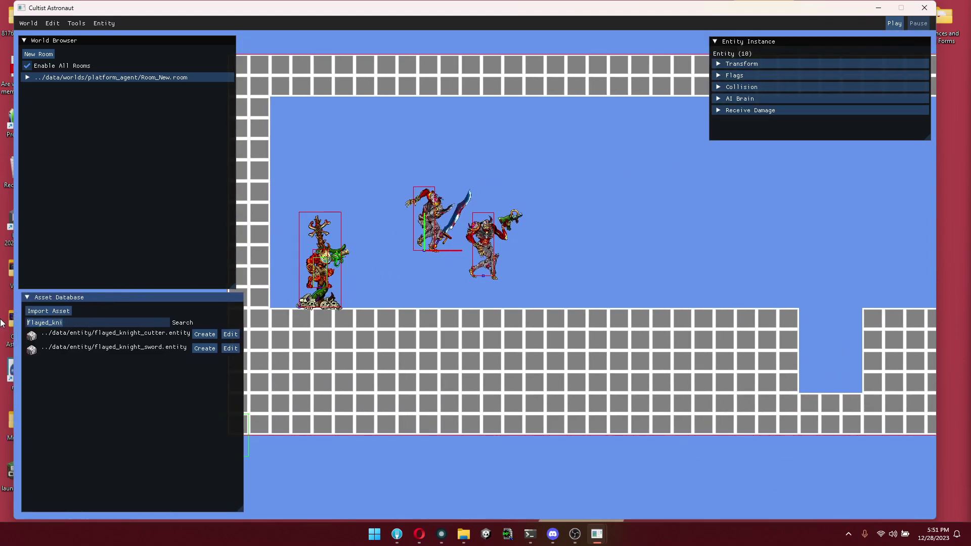
key("ctrl+a")
type(".ent")
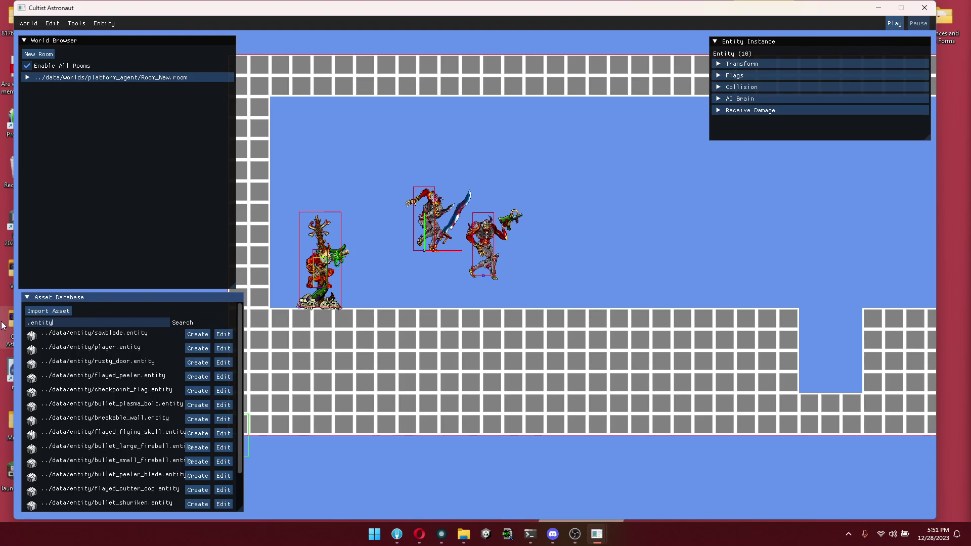
Step: Add a flayed_peeler beside the pistol-armed knight and a flayed_flying_skull in the air above the enemies
left_click(196, 378)
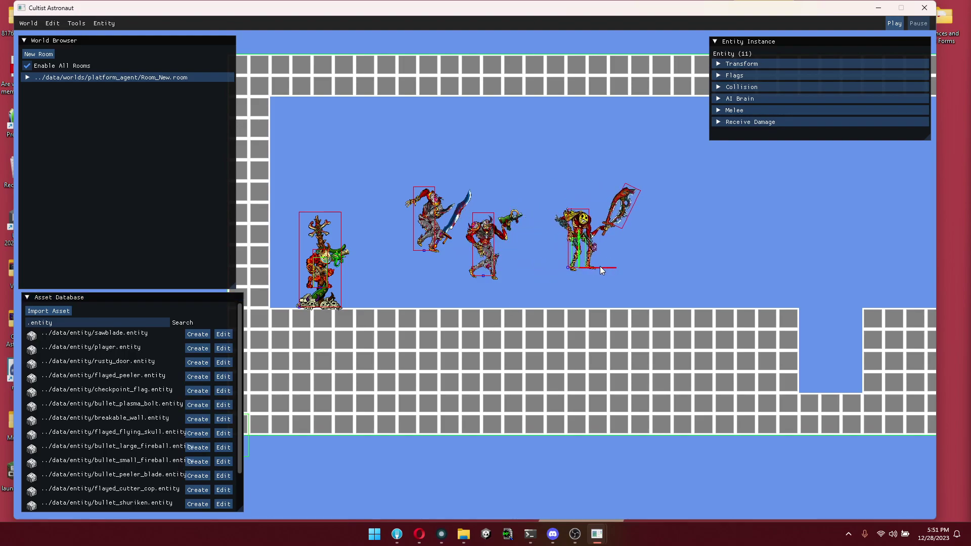
left_click(572, 258)
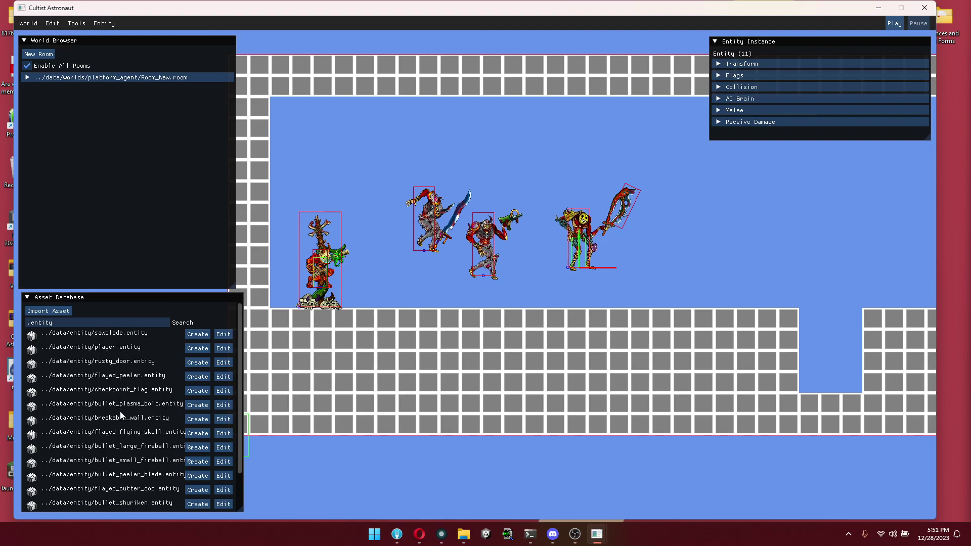
left_click(198, 434)
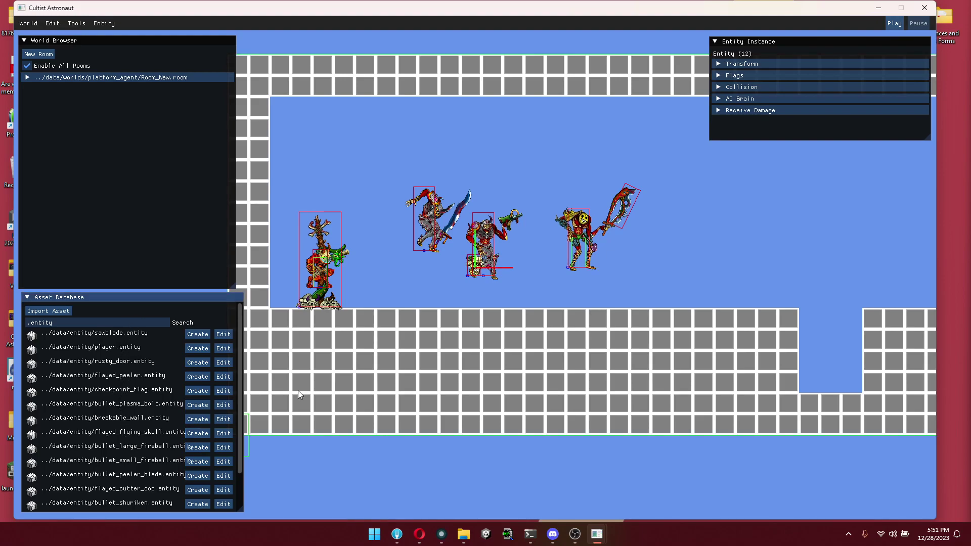
left_click_drag(475, 267, 535, 162)
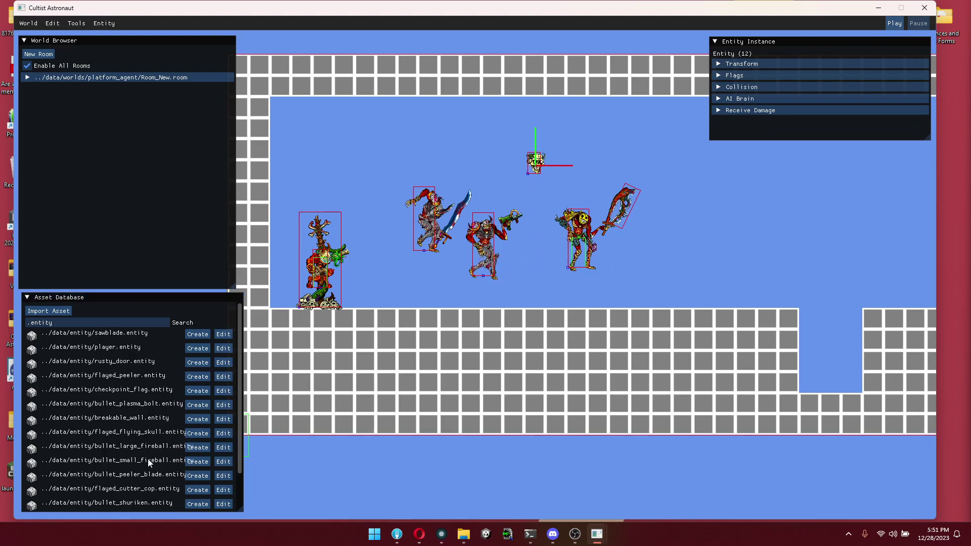
Step: Add a flayed_cutter_cop to the room and place it beyond the flayed_peeler, near the pit
scroll(161, 464, "down", 2)
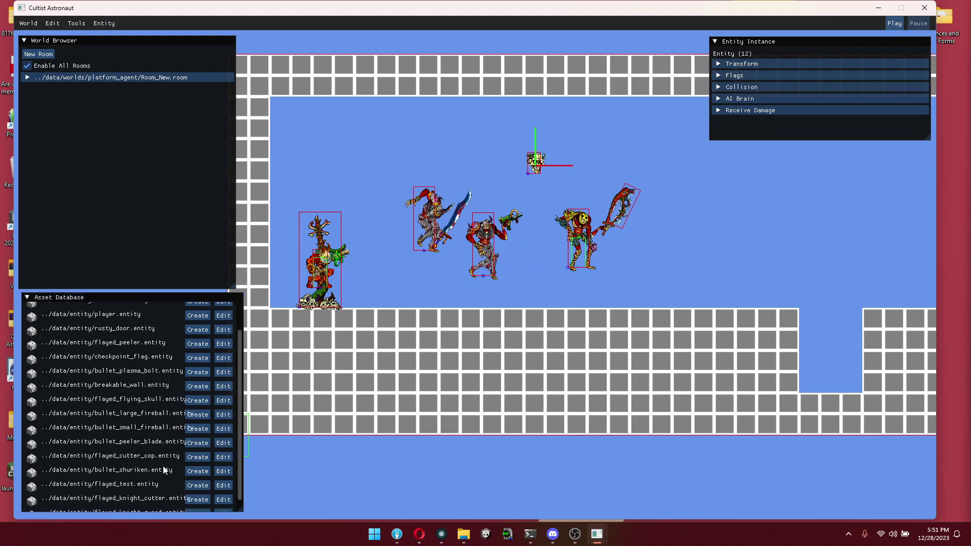
left_click(223, 458)
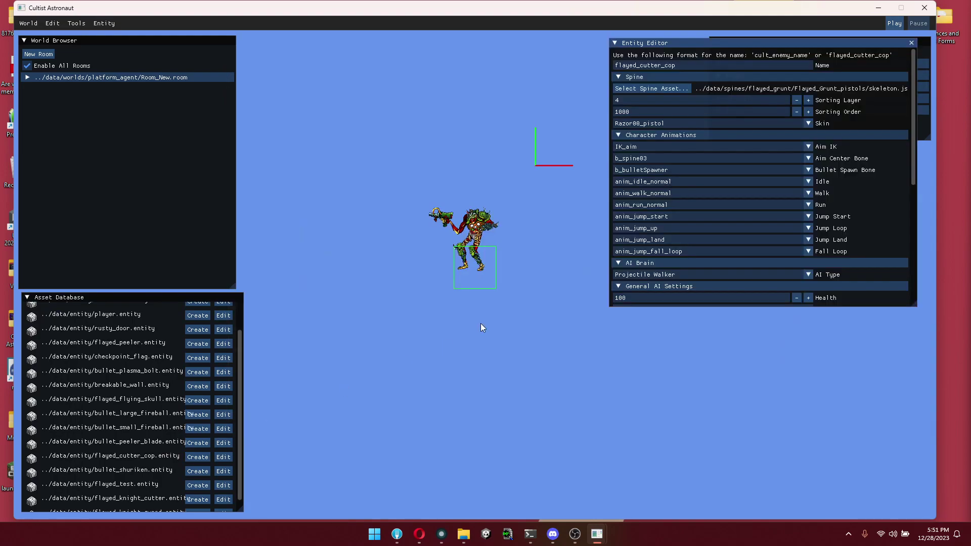
left_click(911, 43)
left_click(198, 457)
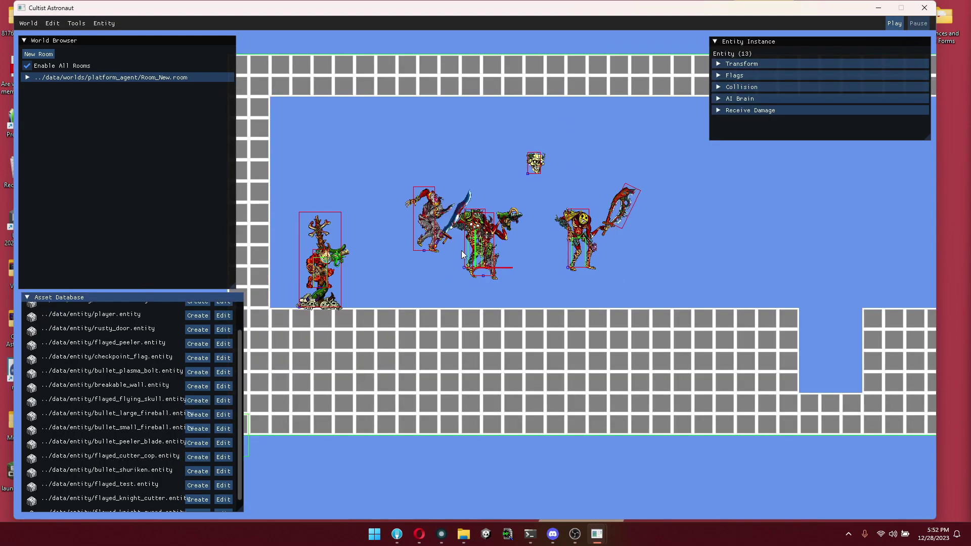
left_click_drag(500, 273, 705, 268)
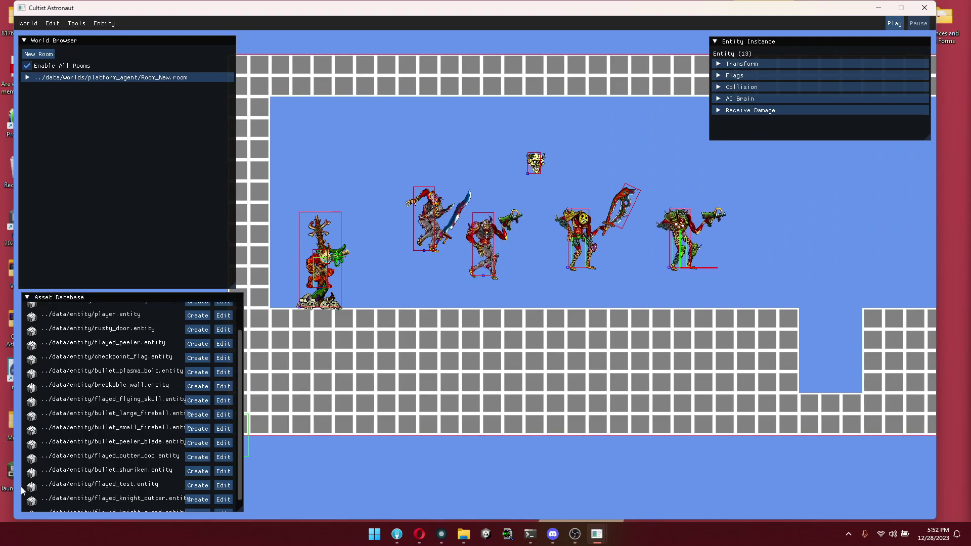
scroll(165, 480, "down", 1)
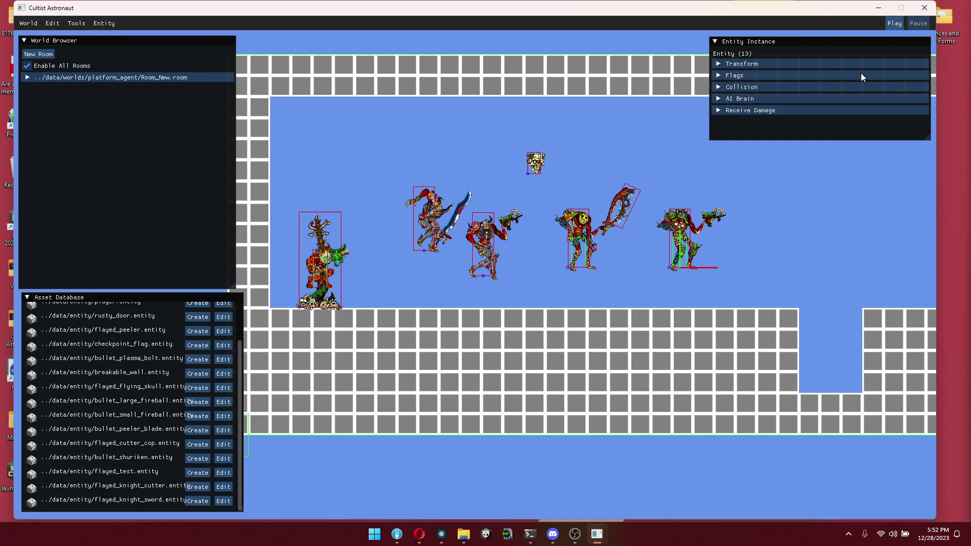
Step: Play-test the room with the added enemies, stop the game and return to the overview of the placed entities
left_click(893, 23)
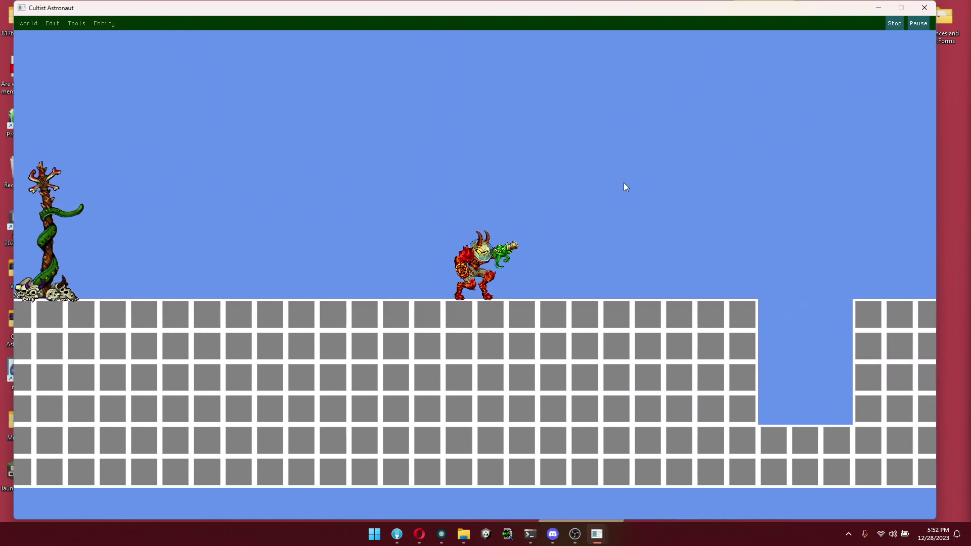
left_click(891, 23)
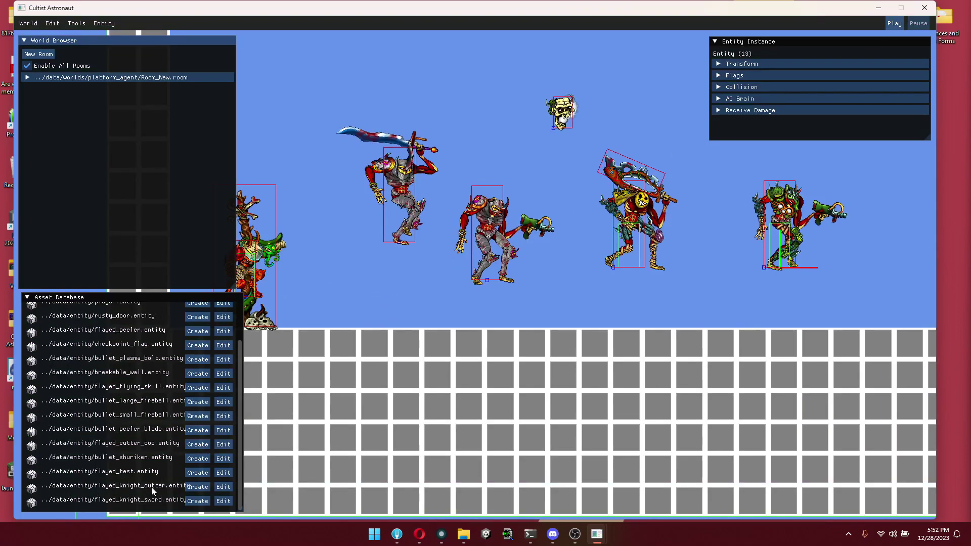
scroll(561, 281, "down", 3)
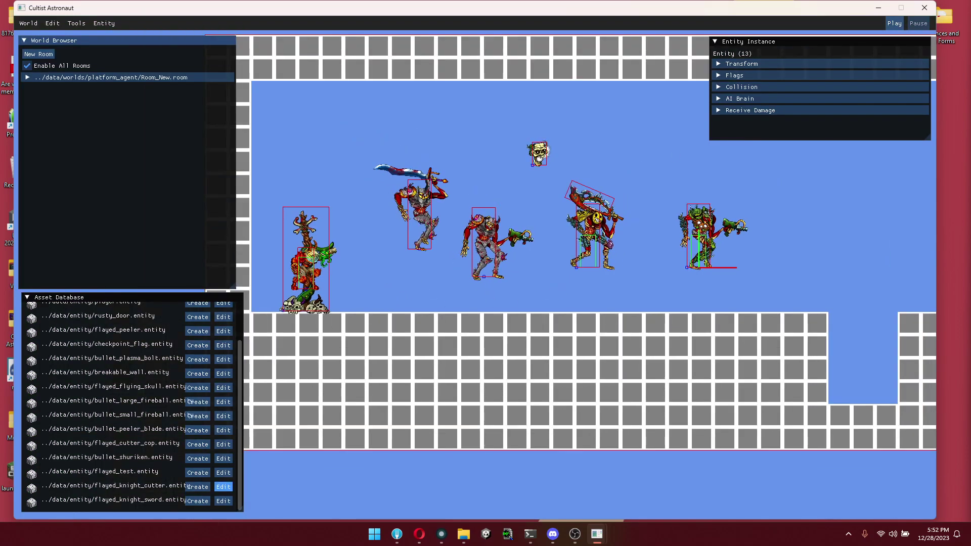
Step: Open player.entity for editing and examine its sprite and its Character Physics values with Character Animations collapsed
scroll(92, 377, "up", 2)
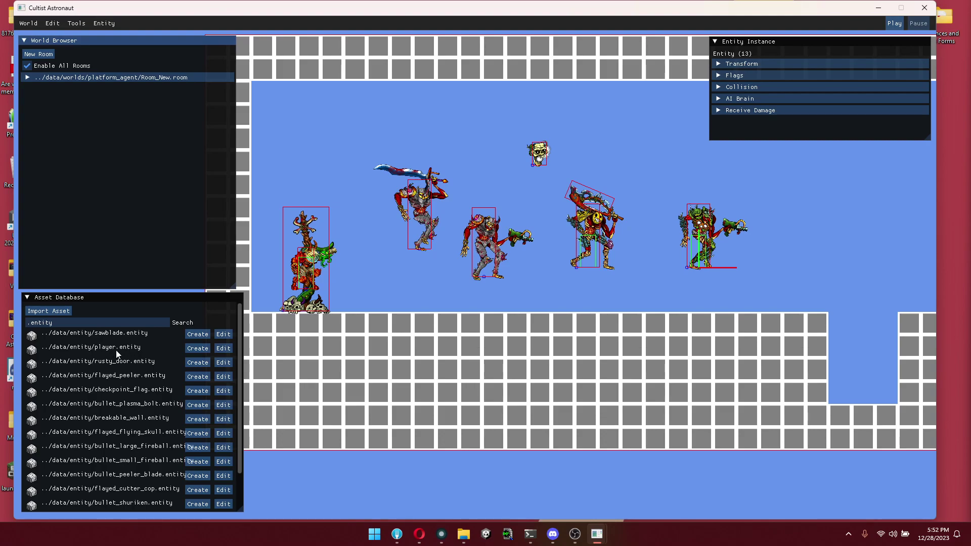
left_click(222, 349)
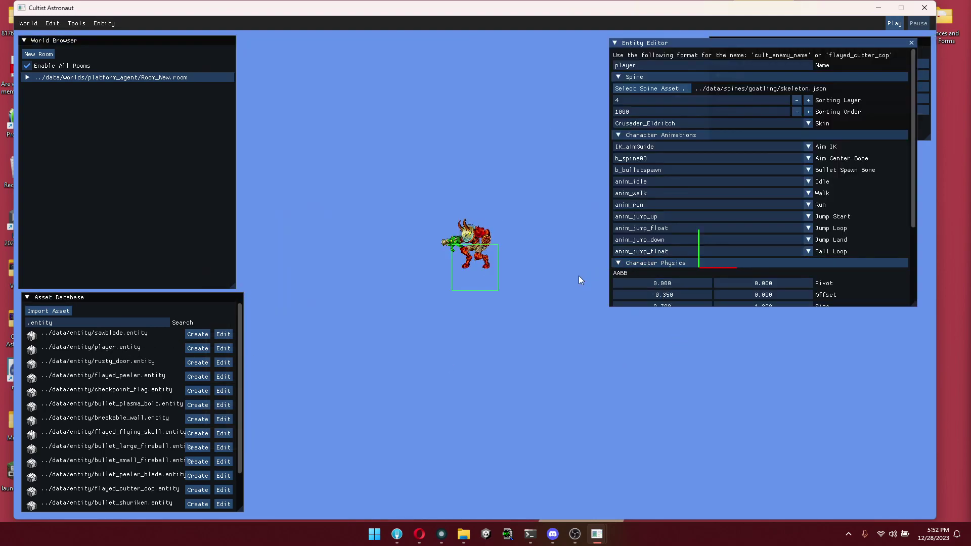
left_click(676, 135)
scroll(466, 283, "up", 5)
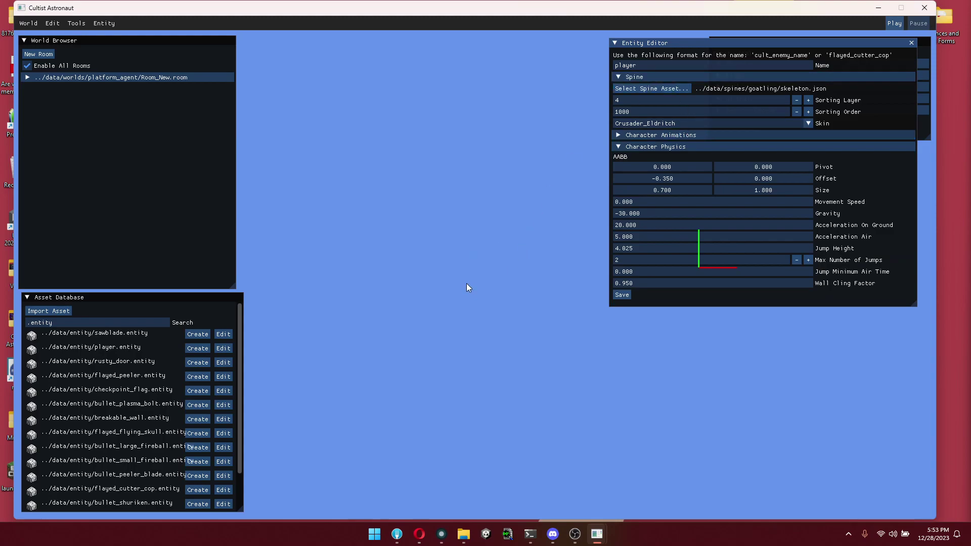
left_click(657, 148)
left_click(657, 147)
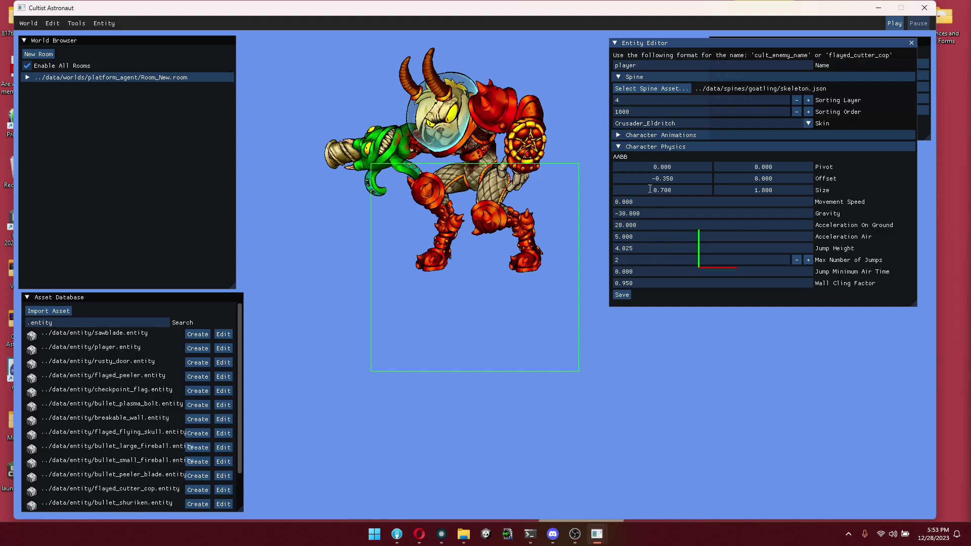
left_click(656, 146)
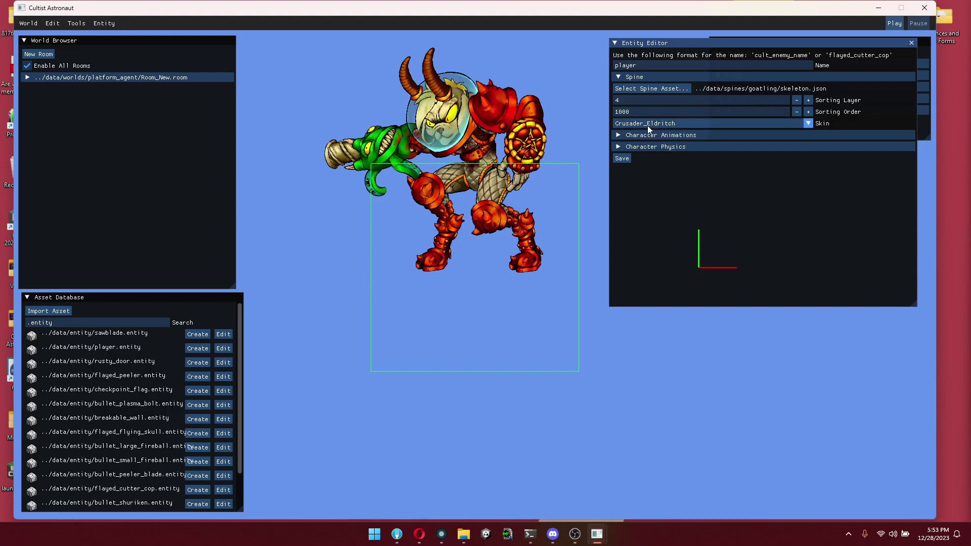
Step: Preview the player entity with the Crusader_Flamer, Crusader_Flayed00 and Crusader_Flayed01 skins in turn
left_click(808, 124)
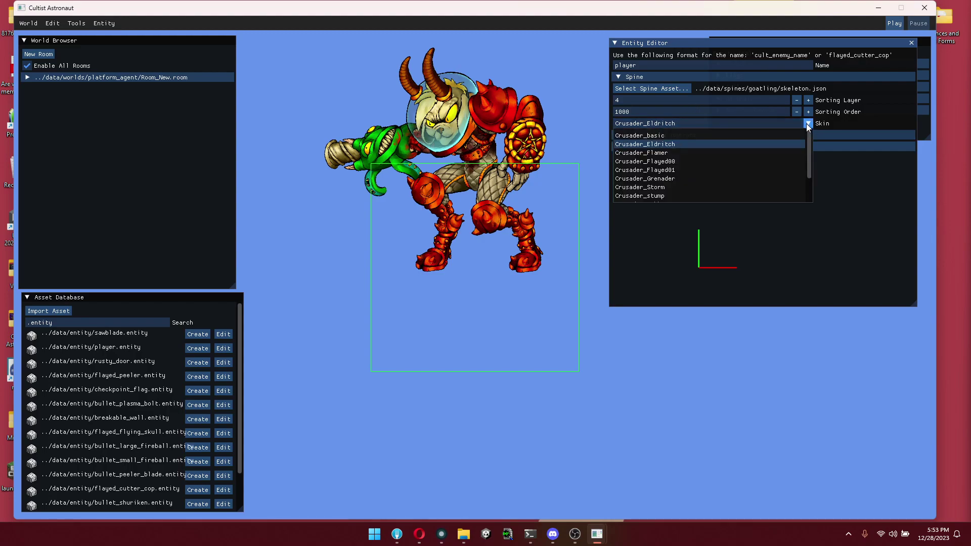
left_click(728, 151)
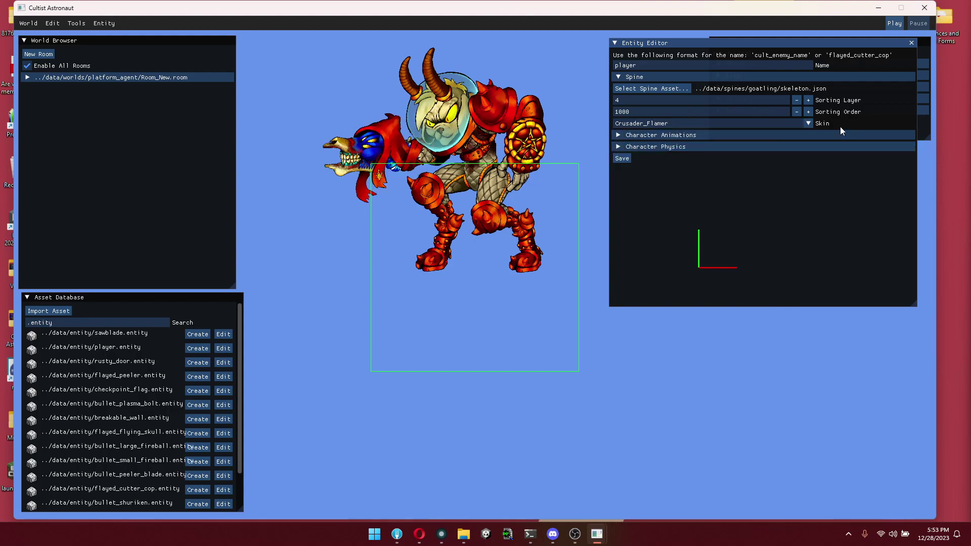
left_click(805, 123)
left_click(715, 161)
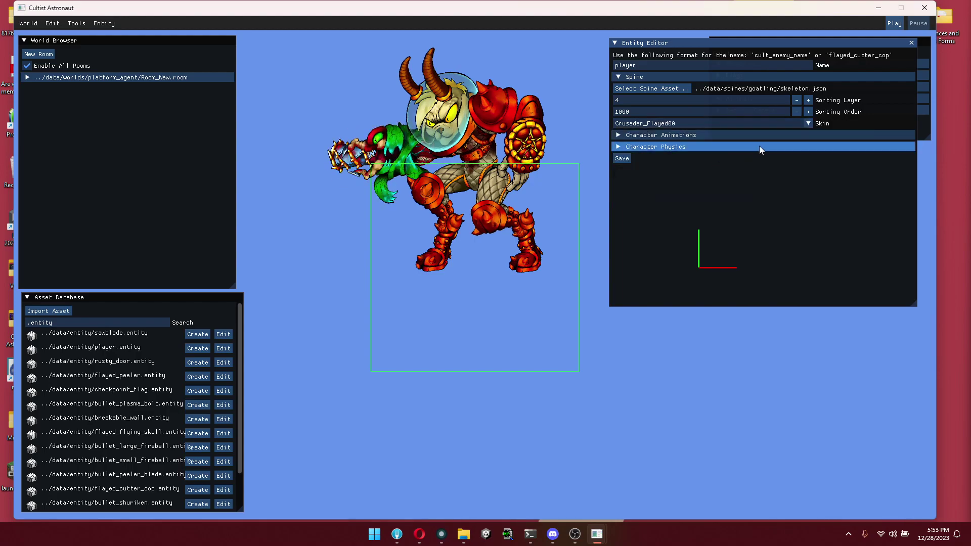
left_click(808, 123)
left_click(713, 170)
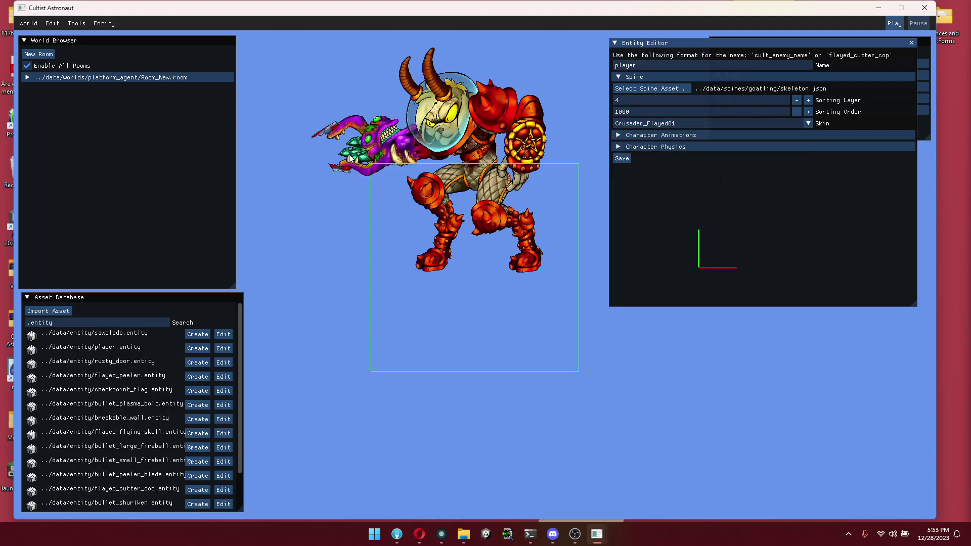
Step: Preview the player entity with the Crusader_Grenader, Crusader_Storm and Crusader_stump skins in turn
left_click(808, 123)
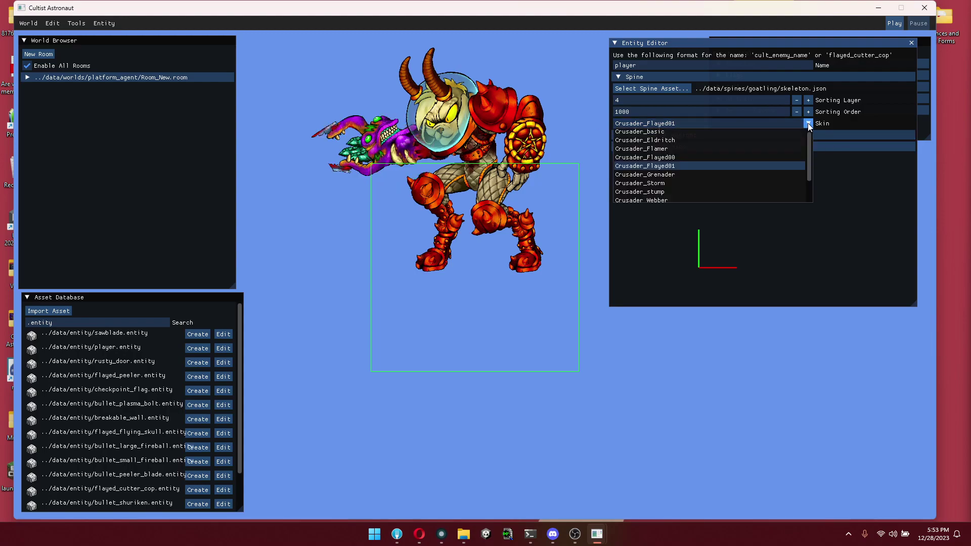
left_click(710, 174)
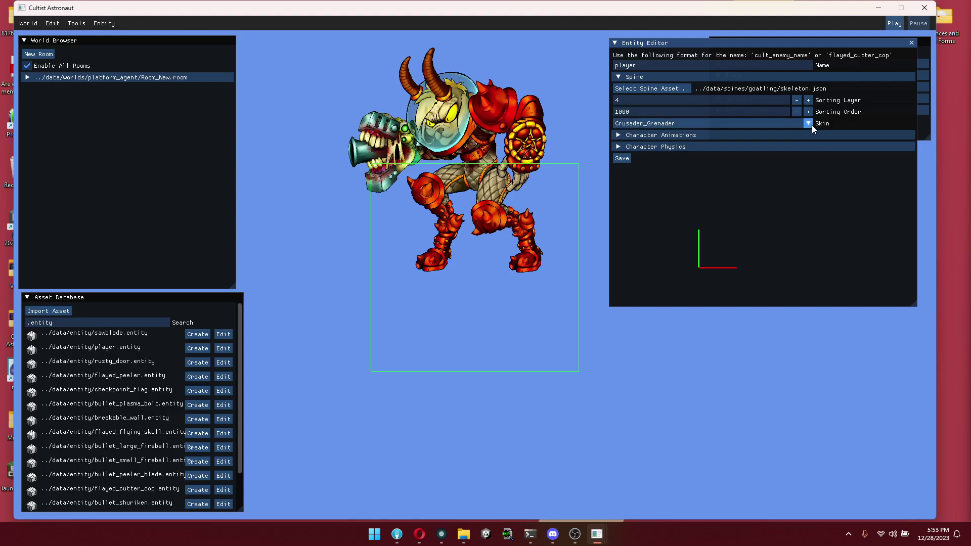
left_click(811, 125)
left_click(726, 175)
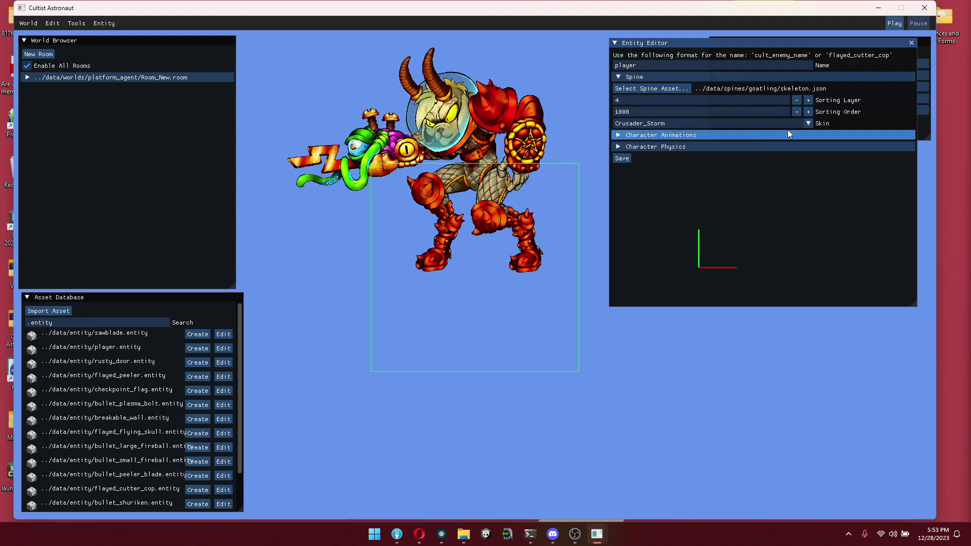
left_click(807, 124)
left_click(773, 175)
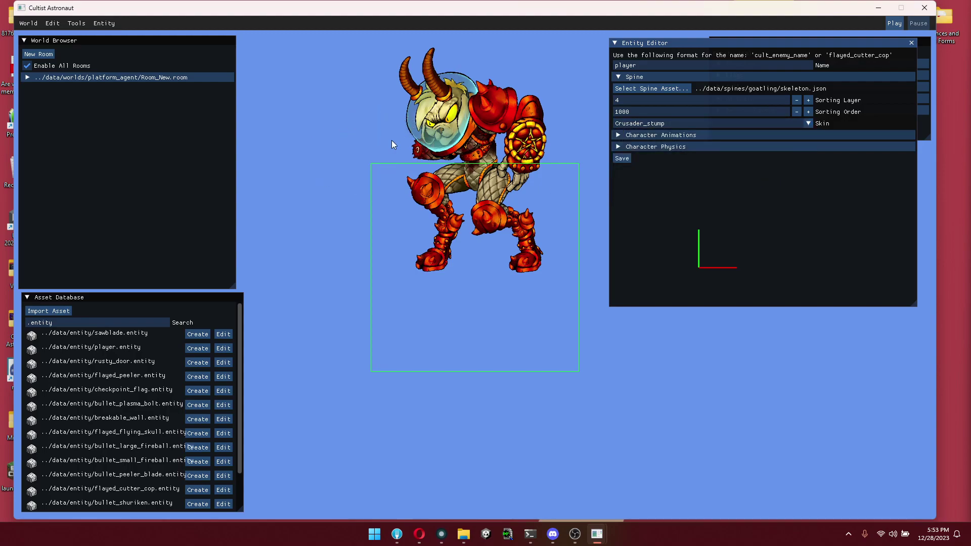
Step: Preview the player entity with the Templar_basic, Templar_Imposter_melee and Templar_Imposter_ranged skins in turn
left_click(809, 123)
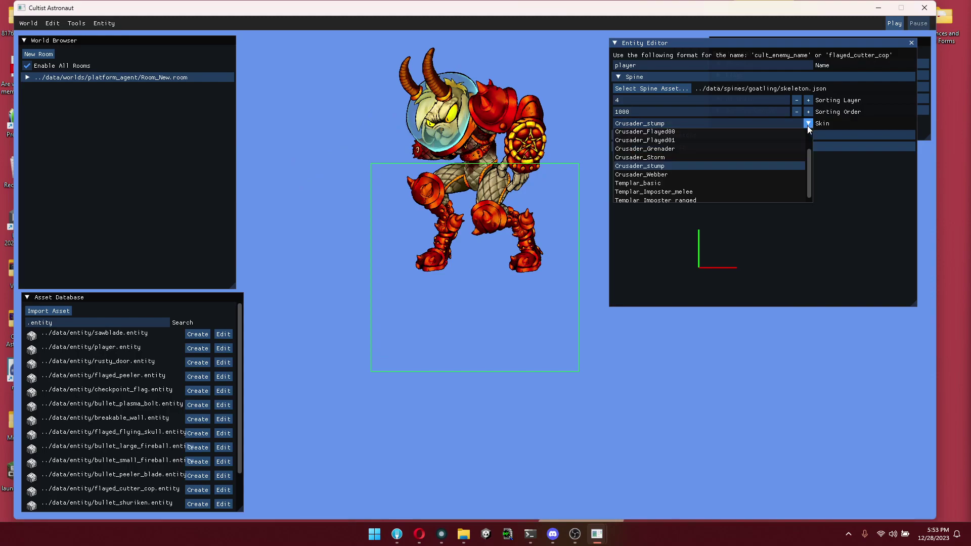
left_click(720, 182)
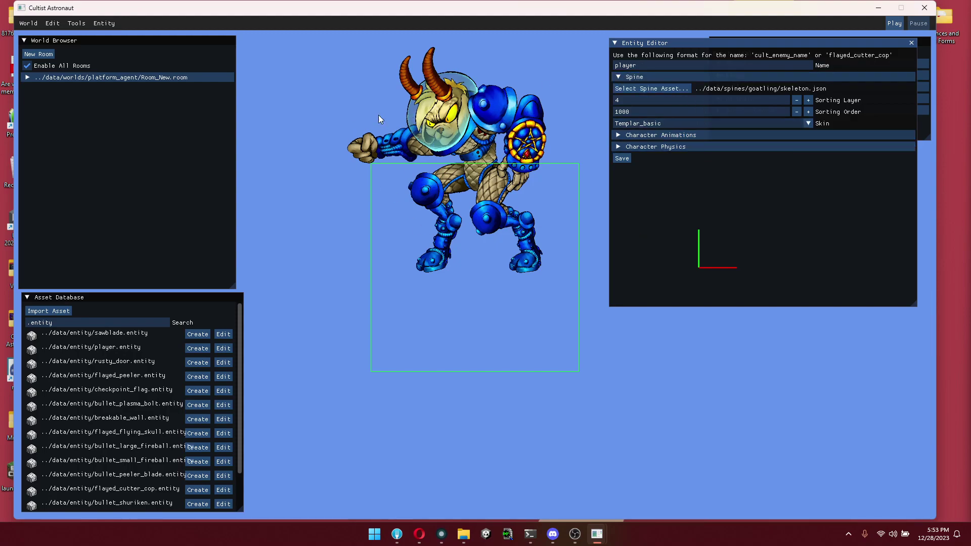
left_click(804, 125)
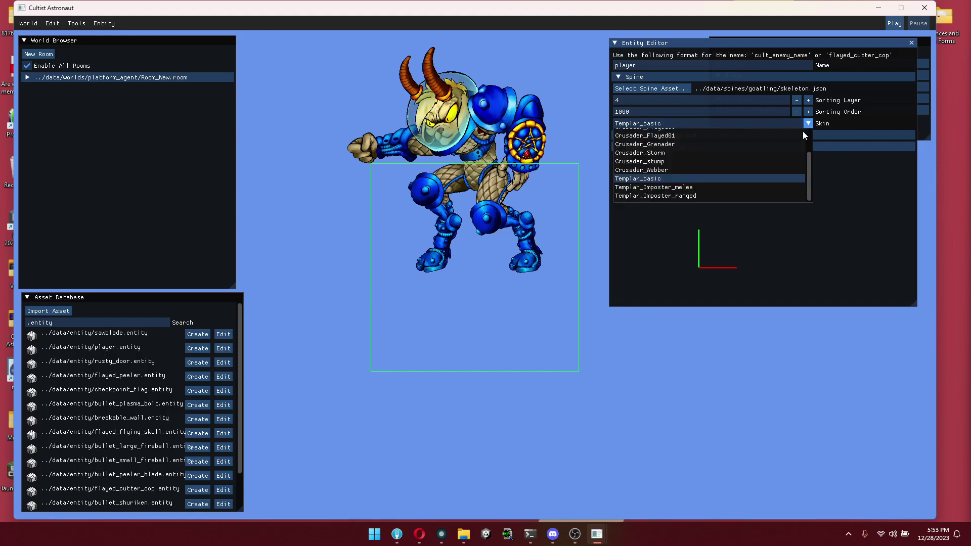
left_click(691, 184)
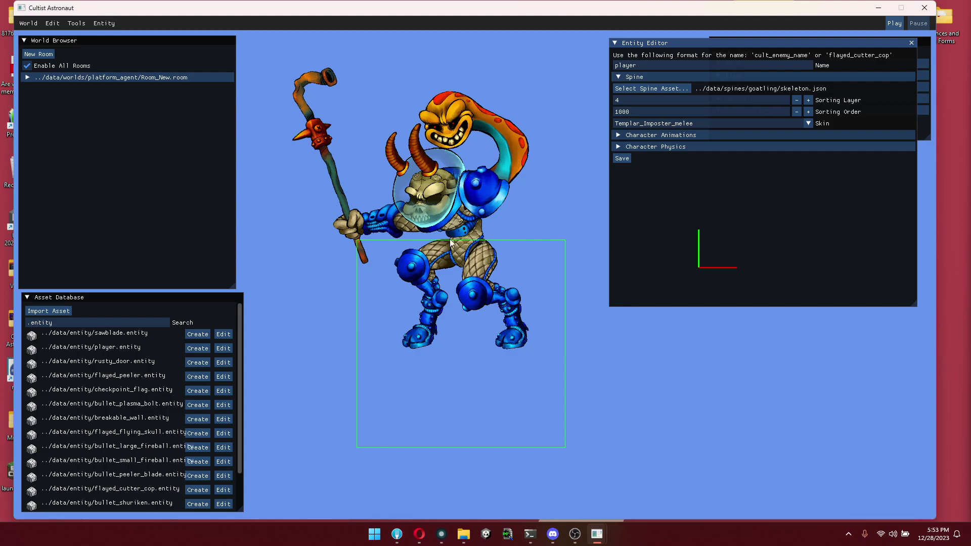
left_click(809, 123)
left_click(684, 196)
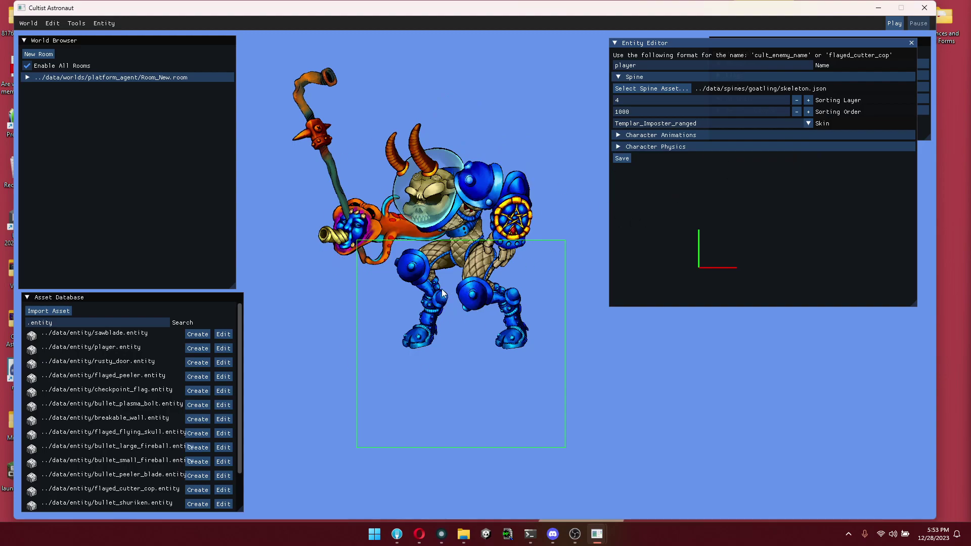
left_click(808, 124)
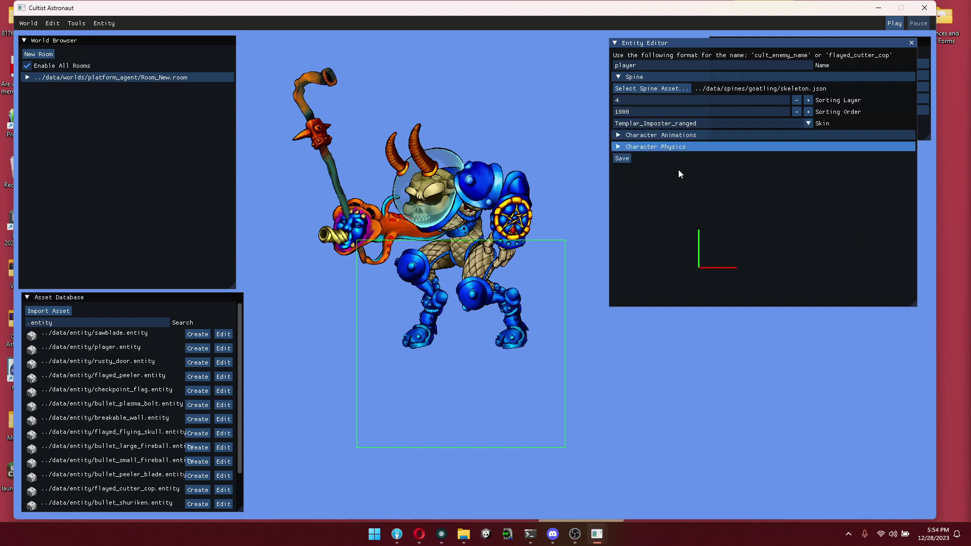
Step: Set the player's Walk animation to anim_walk_imposter, and close the entity editor without saving
left_click(657, 135)
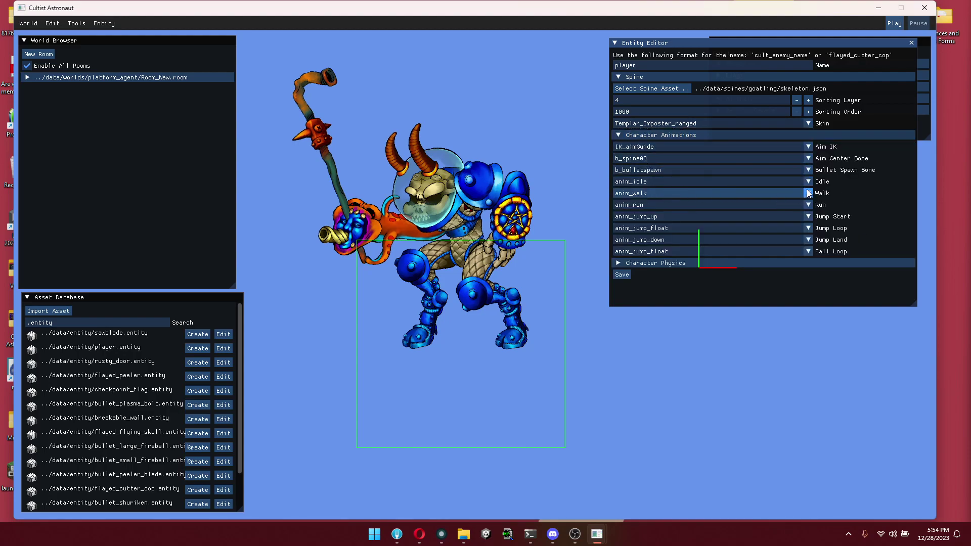
left_click(712, 193)
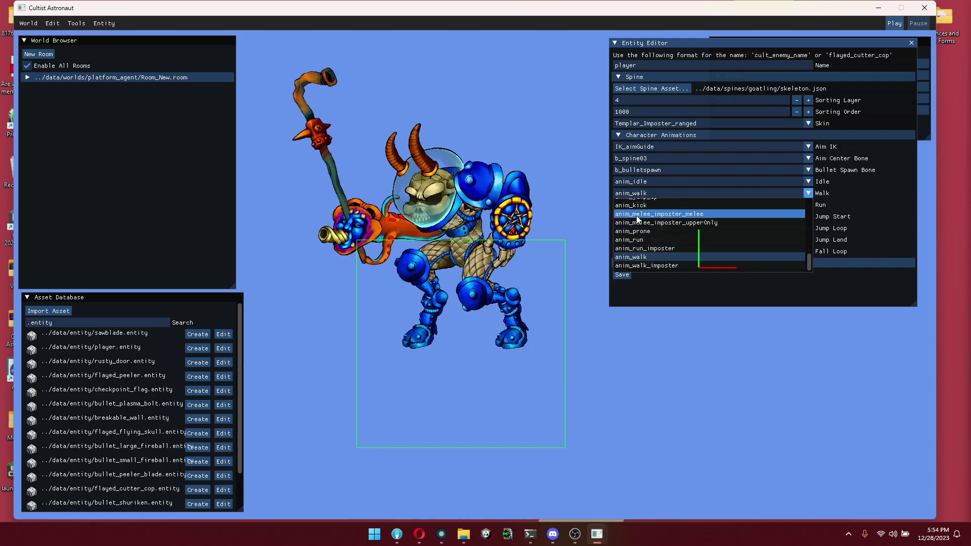
left_click(662, 265)
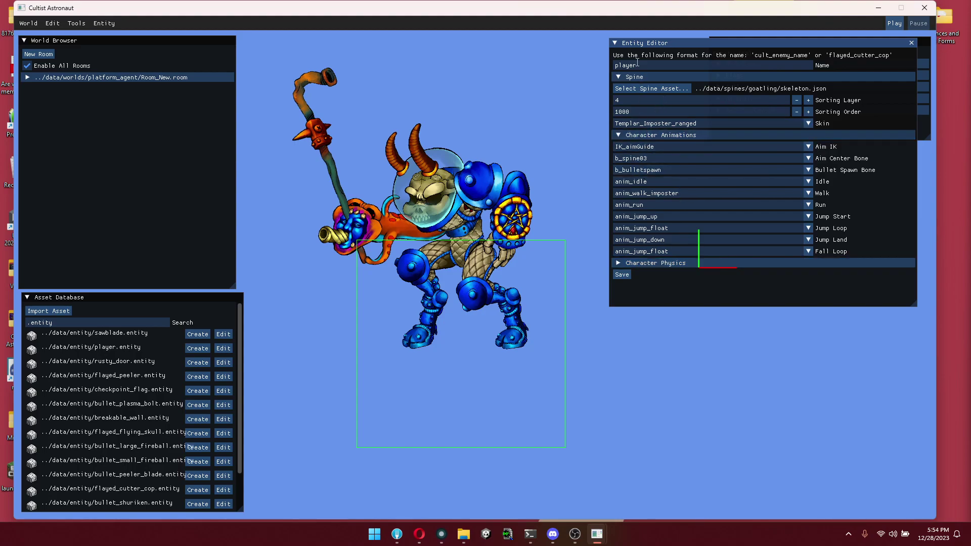
left_click(911, 43)
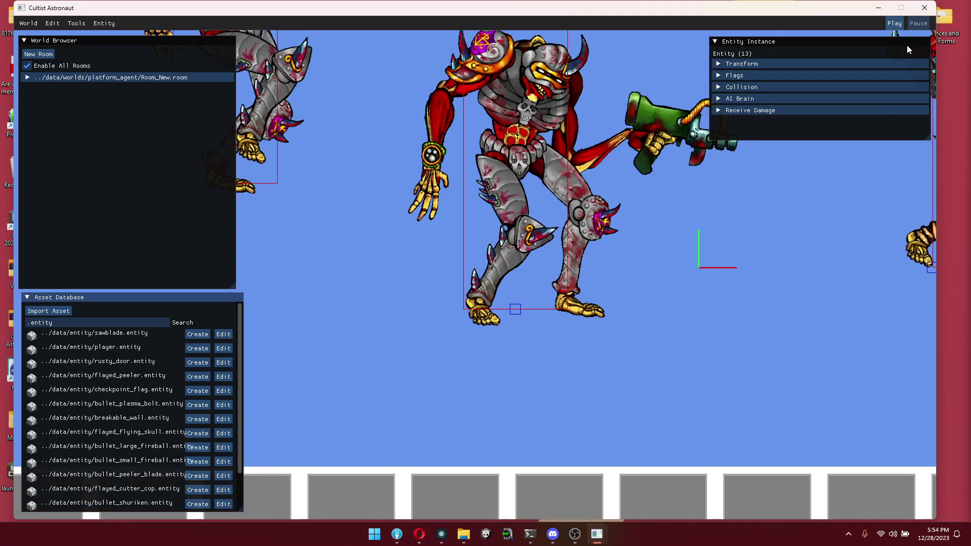
Step: Add a sawblade entity to the room and place it in the air above the sword-wielding and gun-armed knights
scroll(605, 265, "down", 3)
scroll(409, 258, "up", 1)
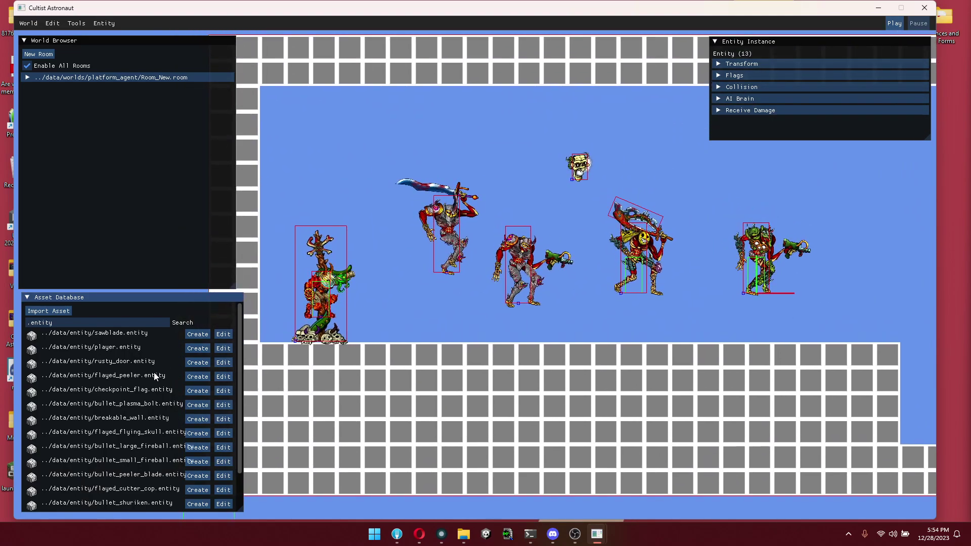
left_click(205, 337)
left_click_drag(474, 244, 513, 133)
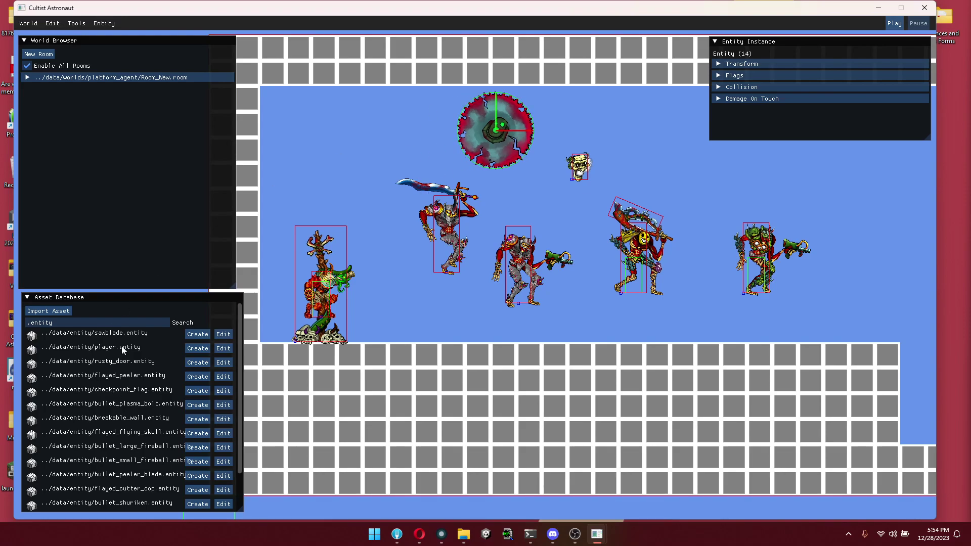
Step: Open sawblade.entity for editing to examine its Spine settings
left_click(231, 335)
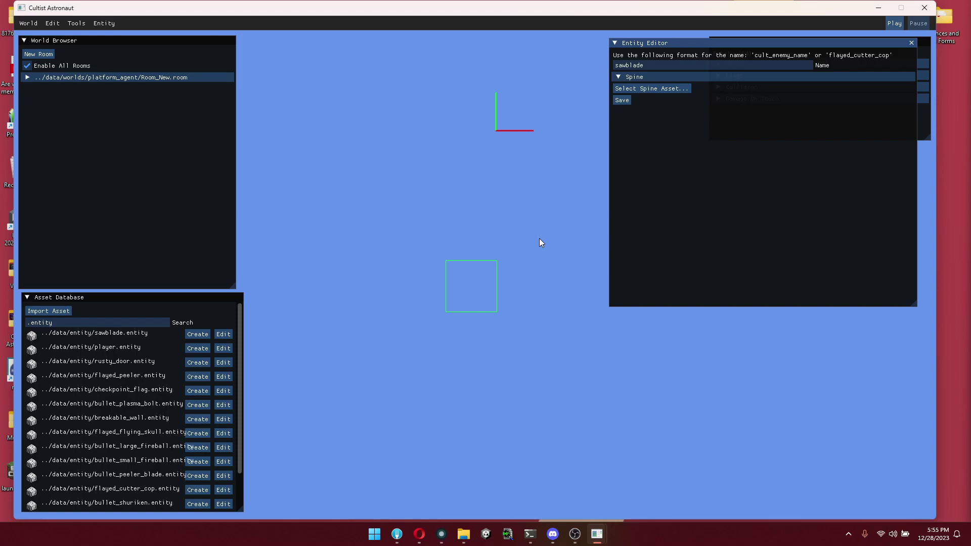
key("alt+Tab")
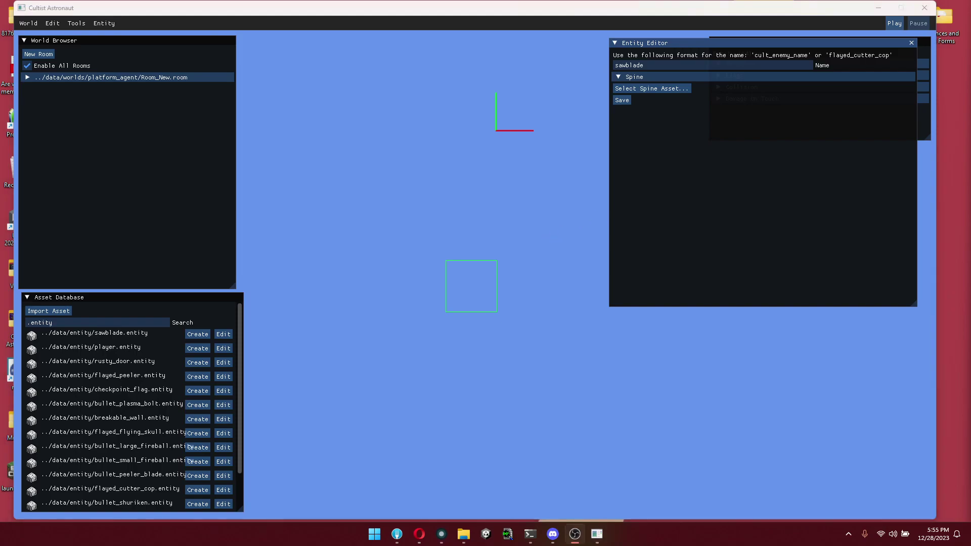